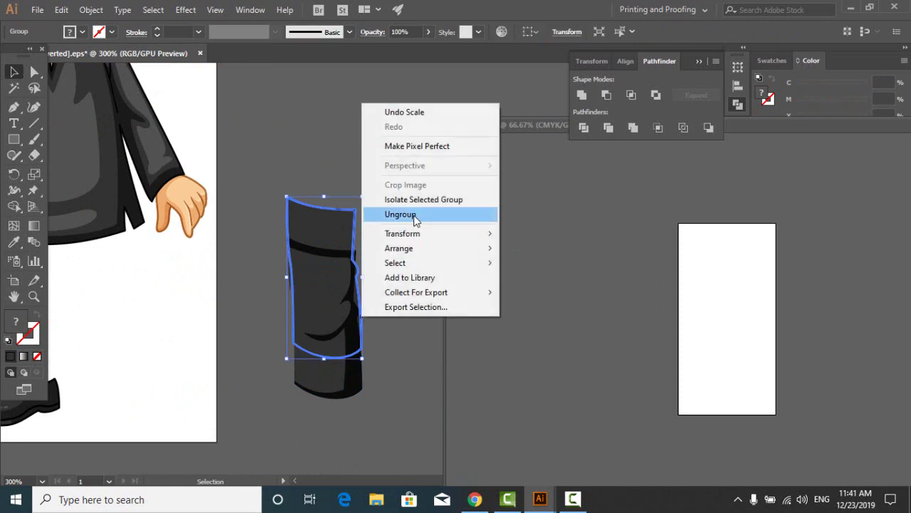
# Ungroup the upper trouser leg piece and delete its dark shading shape
pyautogui.click(415, 217)
pyautogui.click(415, 229)
pyautogui.moveTo(362, 287); pyautogui.dragTo(388, 252)
pyautogui.press('Delete')
pyautogui.click(357, 321)
pyautogui.scroll(2, 362, 324)
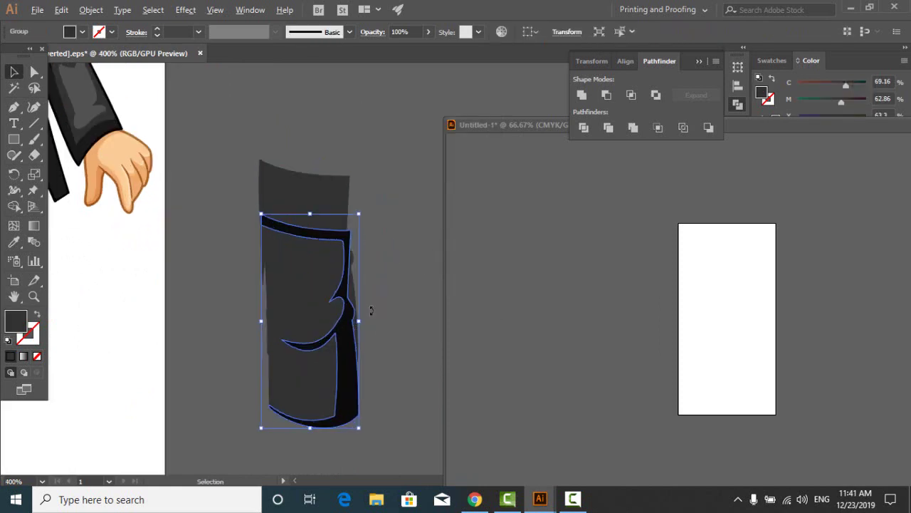
# Move the right-edge anchor points of the plain grey upper leg shape inward so the edge stays within the lower leg
pyautogui.click(36, 72)
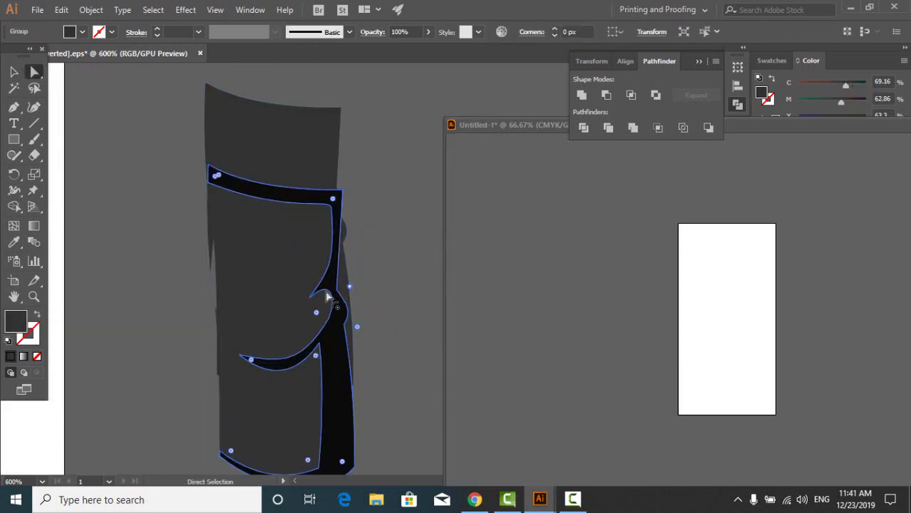
pyautogui.doubleClick(328, 296)
pyautogui.click(489, 285)
pyautogui.click(14, 72)
pyautogui.click(322, 116)
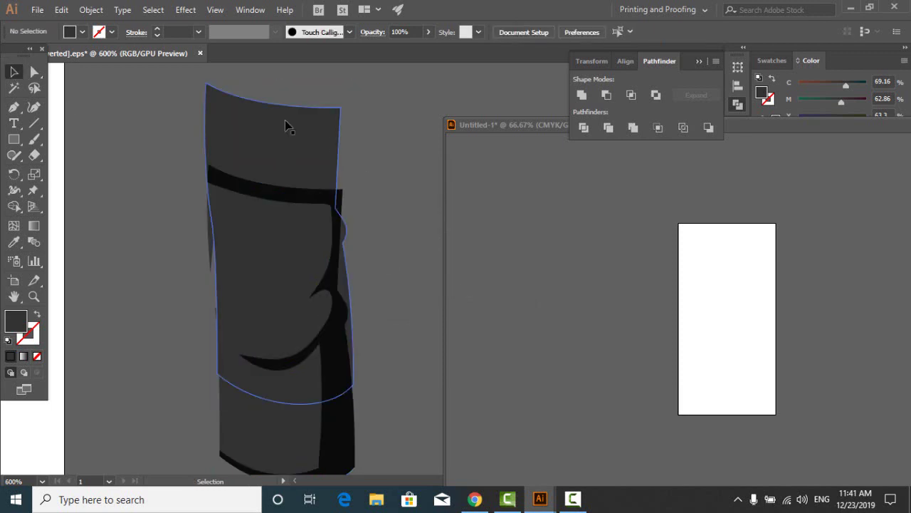
pyautogui.moveTo(343, 243); pyautogui.dragTo(317, 262)
pyautogui.moveTo(343, 220); pyautogui.dragTo(323, 230)
pyautogui.moveTo(353, 384); pyautogui.dragTo(343, 386)
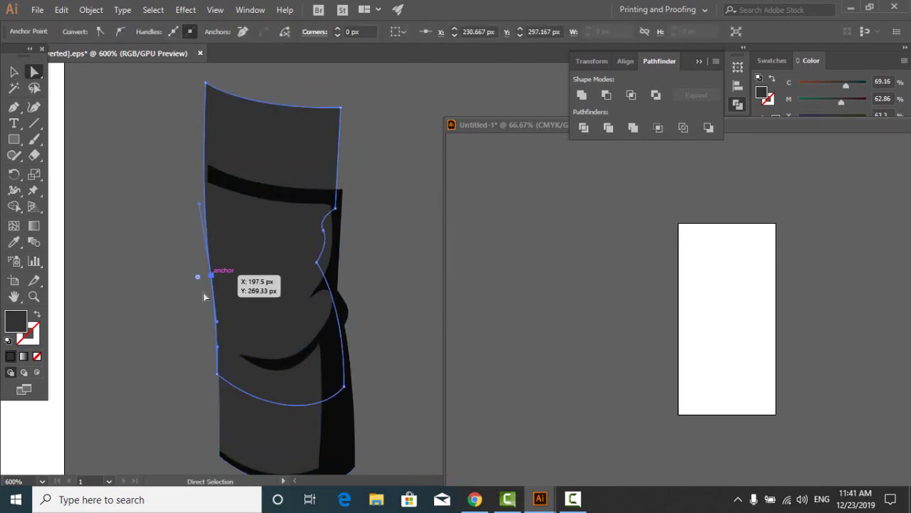
pyautogui.press('v')
pyautogui.click(398, 349)
pyautogui.click(573, 498)
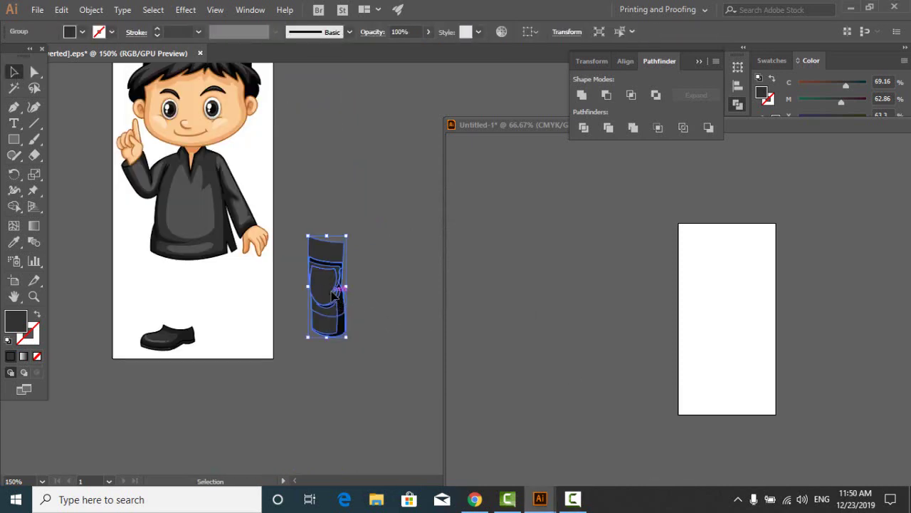
# Copy the finished trouser leg onto the Untitled-1 artboard and open the Export As dialog for that document
pyautogui.moveTo(334, 295); pyautogui.dragTo(732, 319)
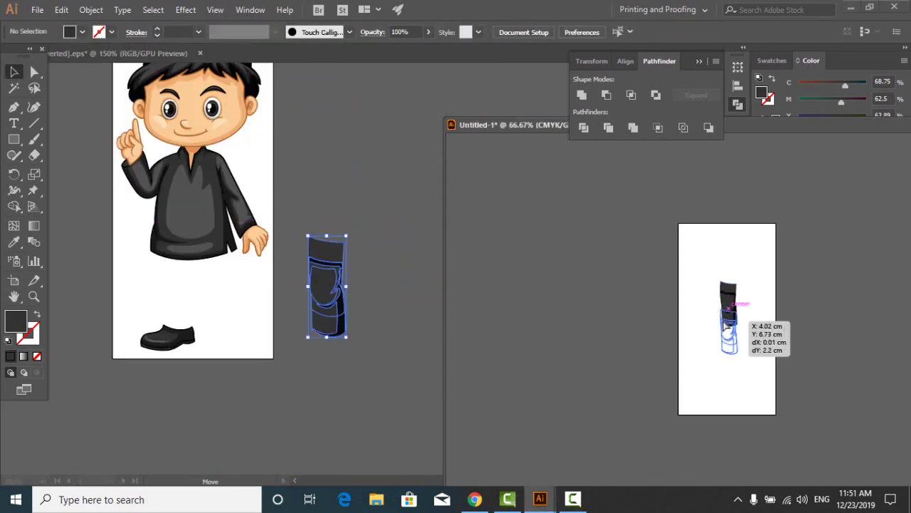
pyautogui.click(37, 9)
pyautogui.moveTo(108, 250)
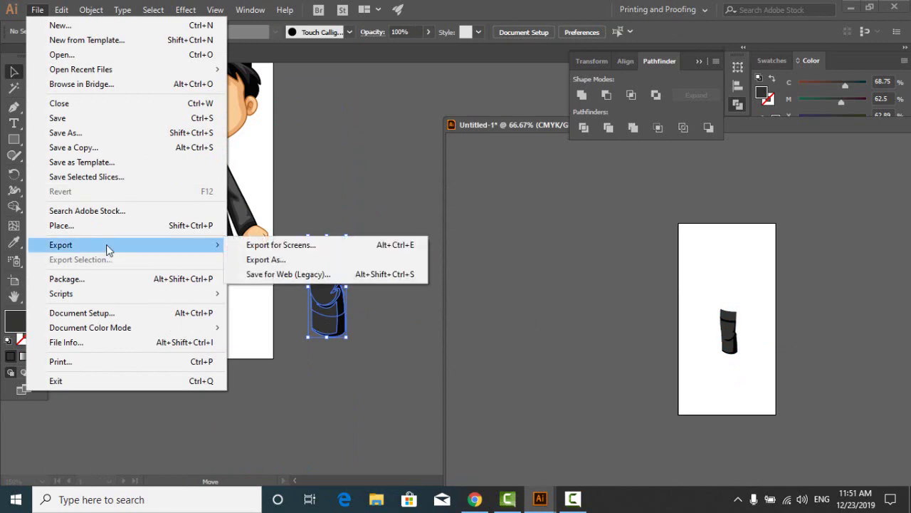
pyautogui.click(264, 260)
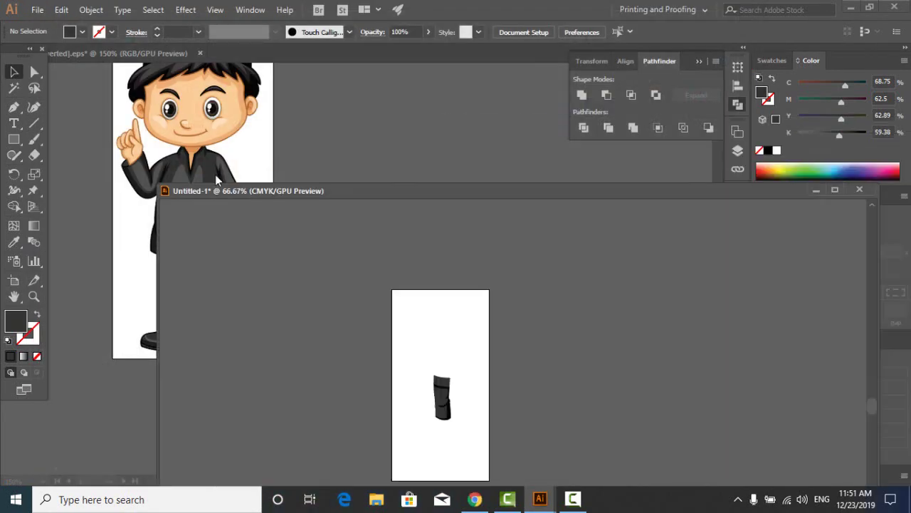
pyautogui.click(37, 9)
pyautogui.moveTo(95, 244)
pyautogui.click(265, 259)
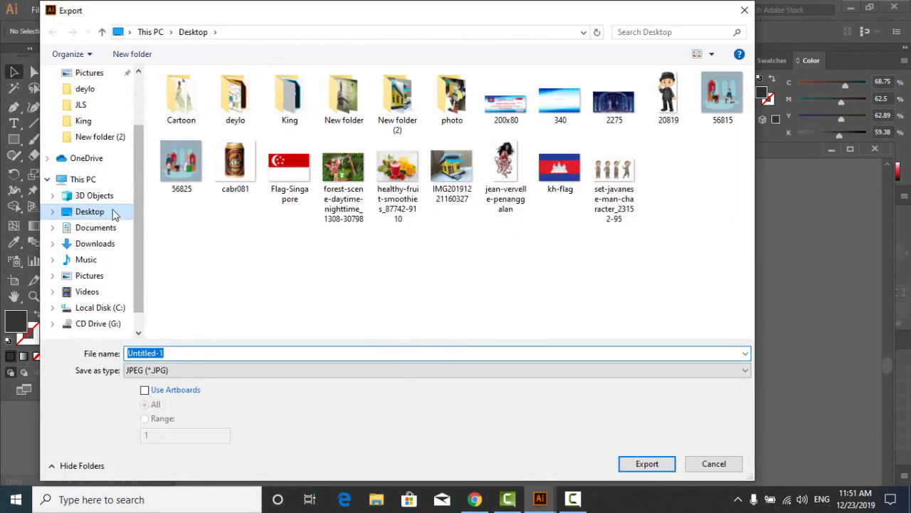
# Create a new folder named boy on the Desktop and open it as the export location
pyautogui.rightClick(246, 281)
pyautogui.moveTo(332, 413)
pyautogui.click(405, 226)
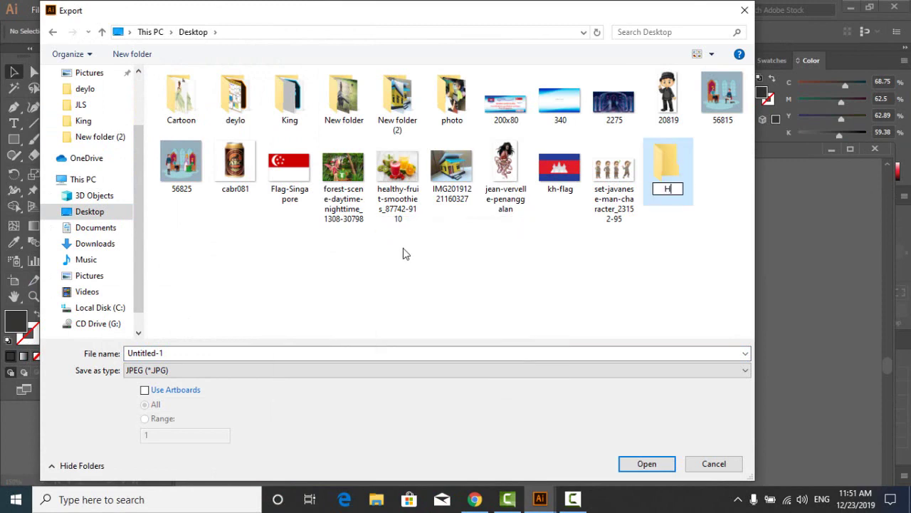
pyautogui.press('Return')
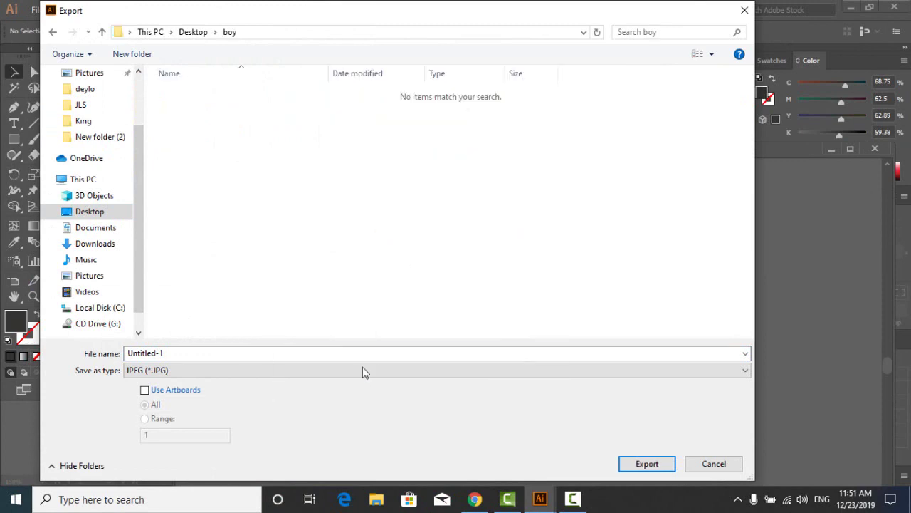
# Export the trouser leg as a PNG named lg at Medium (150 ppi) resolution with a transparent background
pyautogui.click(361, 354)
pyautogui.write('lg')
pyautogui.click(459, 369)
pyautogui.click(266, 321)
pyautogui.click(664, 465)
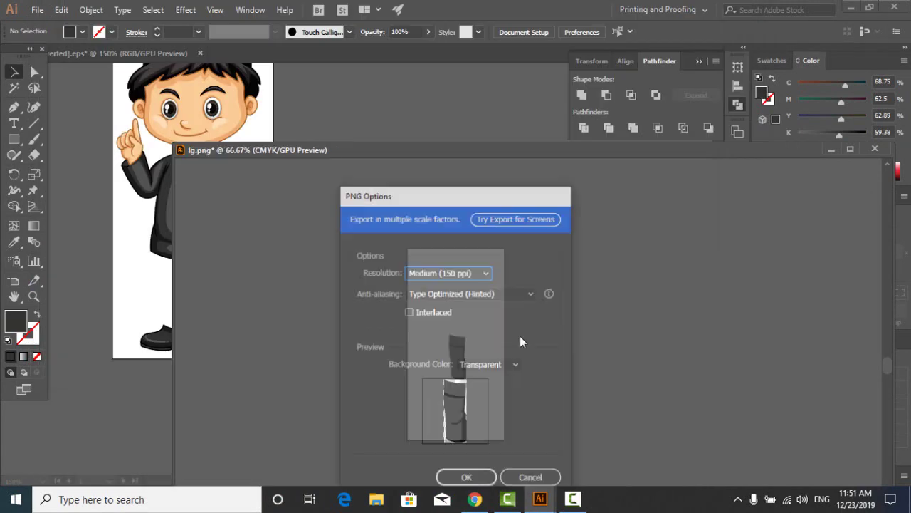
pyautogui.click(465, 476)
# Clear the exported leg from the Untitled-1 artboard and move that window aside to uncover the character document
pyautogui.moveTo(299, 140); pyautogui.dragTo(519, 126)
pyautogui.click(329, 313)
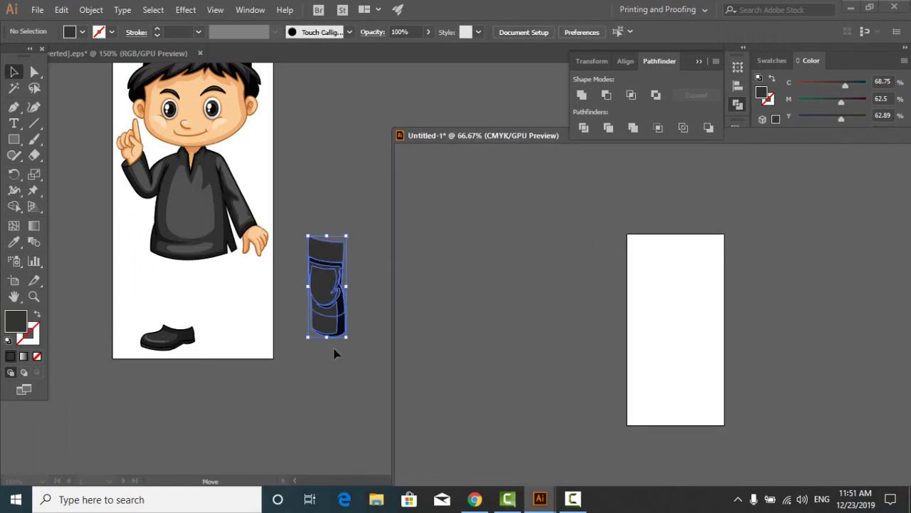
pyautogui.scroll(3, 316, 354)
pyautogui.moveTo(300, 372); pyautogui.dragTo(300, 372)
pyautogui.hotkey('ctrl', 'z')
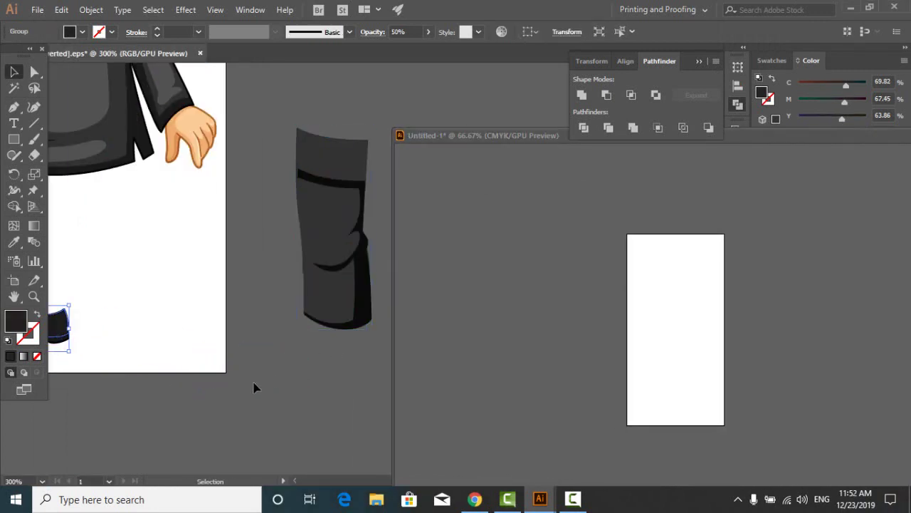
# Move the boy's shoe off the artboard and place it just below the separate trouser leg
pyautogui.scroll(-1, 254, 385)
pyautogui.moveTo(145, 330); pyautogui.dragTo(95, 347)
pyautogui.moveTo(95, 344); pyautogui.dragTo(302, 362)
pyautogui.scroll(4, 353, 363)
pyautogui.moveTo(297, 304); pyautogui.dragTo(288, 356)
# Pull the top edge of the shoe's black outline up into a smooth rounded dome above the opening, adjusting its anchors and handles
pyautogui.click(240, 260)
pyautogui.click(259, 303)
pyautogui.press('a')
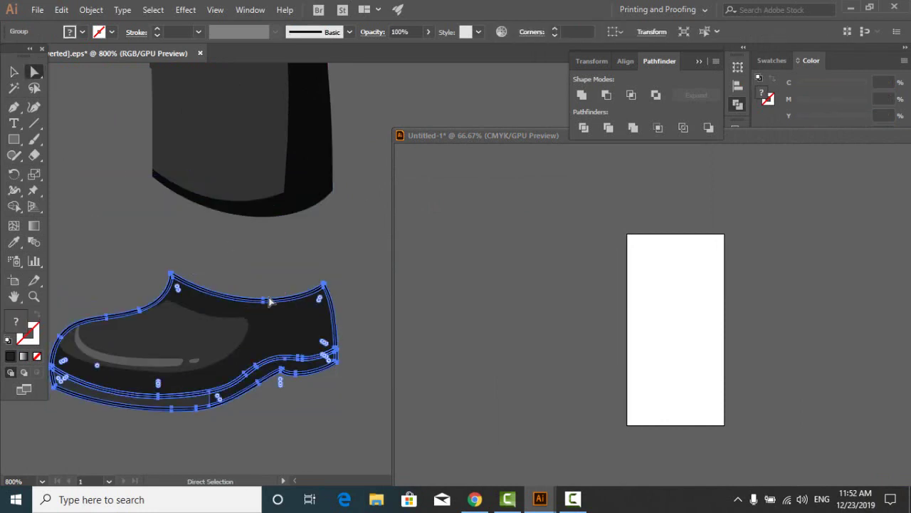
pyautogui.click(264, 303)
pyautogui.moveTo(263, 299); pyautogui.dragTo(263, 255)
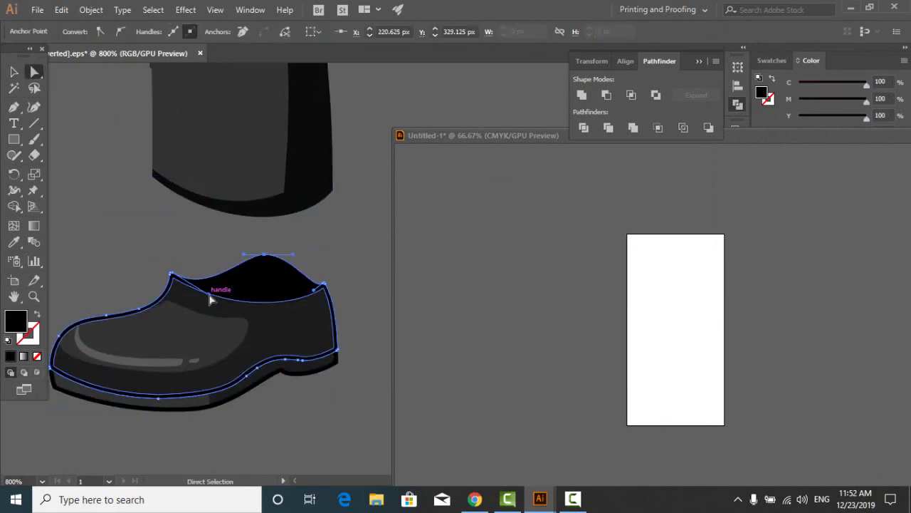
pyautogui.moveTo(209, 295); pyautogui.dragTo(219, 240)
pyautogui.moveTo(264, 254); pyautogui.dragTo(272, 242)
pyautogui.moveTo(313, 289); pyautogui.dragTo(313, 259)
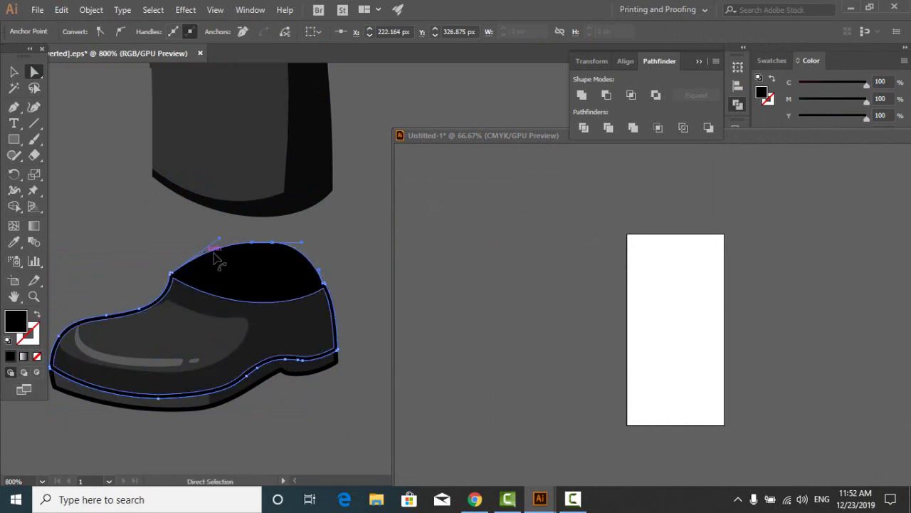
pyautogui.moveTo(220, 240); pyautogui.dragTo(206, 220)
pyautogui.moveTo(273, 242); pyautogui.dragTo(273, 234)
# Copy the complete reshaped shoe onto the Untitled-1 artboard
pyautogui.click(12, 72)
pyautogui.moveTo(71, 246); pyautogui.dragTo(337, 437)
pyautogui.moveTo(256, 347); pyautogui.dragTo(669, 328)
# Export the shoe as a PNG named f in the boy folder
pyautogui.click(37, 10)
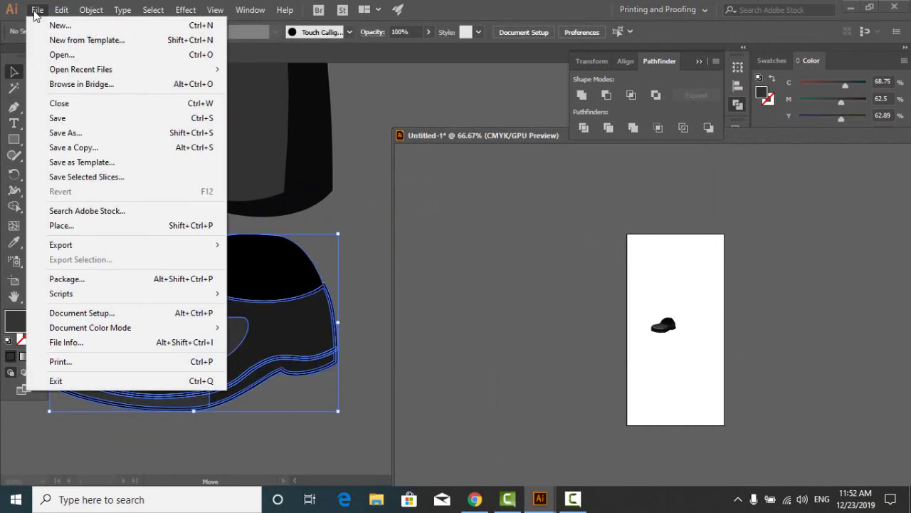
pyautogui.moveTo(106, 244)
pyautogui.click(258, 262)
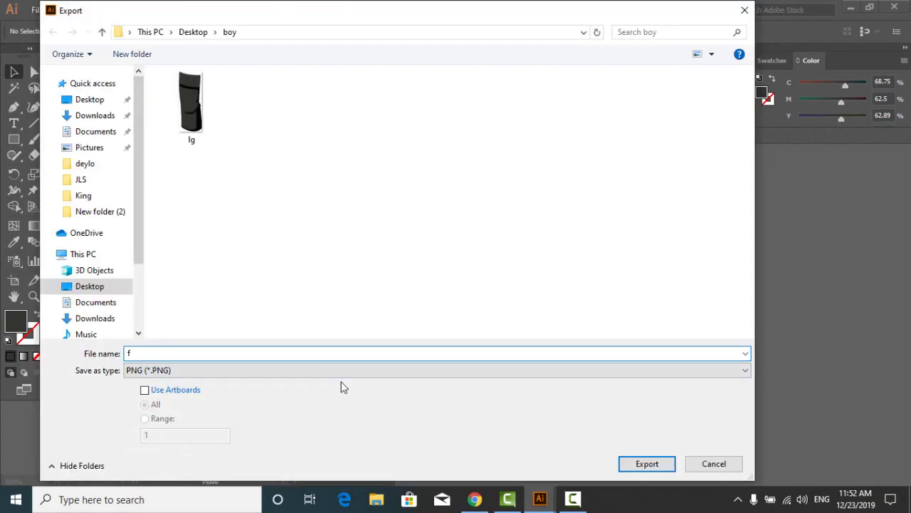
pyautogui.click(645, 464)
pyautogui.click(467, 474)
# Delete the exported shoe from the Untitled-1 artboard
pyautogui.click(167, 204)
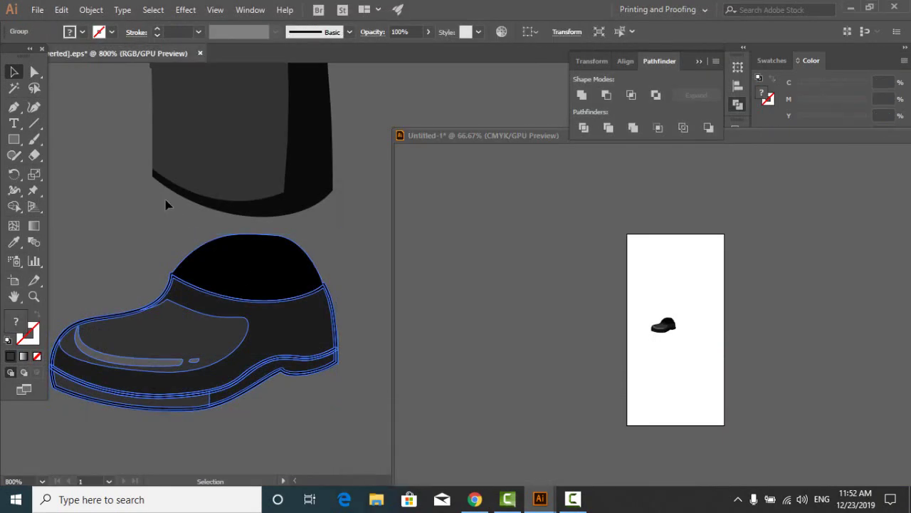
pyautogui.scroll(-4, 168, 235)
pyautogui.click(663, 326)
pyautogui.press('Delete')
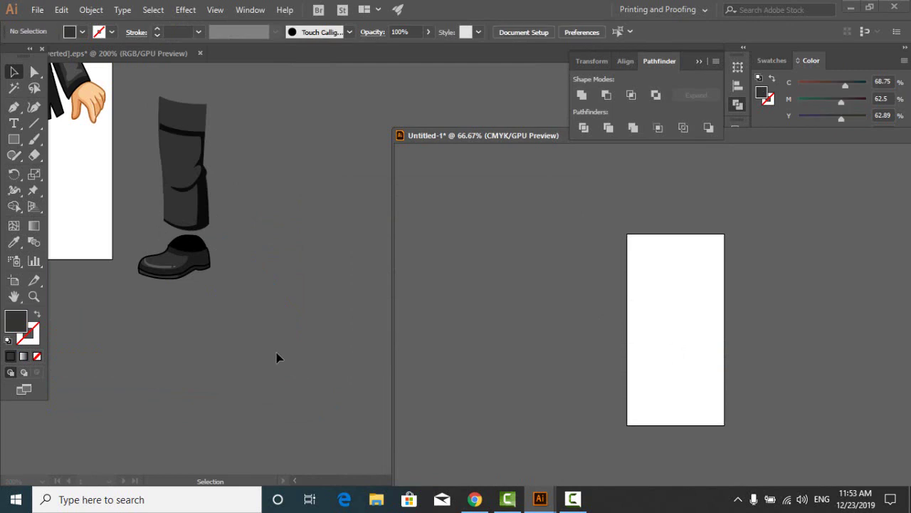
# Delete the separate leg and shoe lying beside the artboard in the character document
pyautogui.click(97, 153)
pyautogui.moveTo(128, 127); pyautogui.dragTo(285, 314)
pyautogui.scroll(-3, 268, 307)
pyautogui.scroll(1, 267, 306)
pyautogui.moveTo(345, 271); pyautogui.dragTo(333, 289)
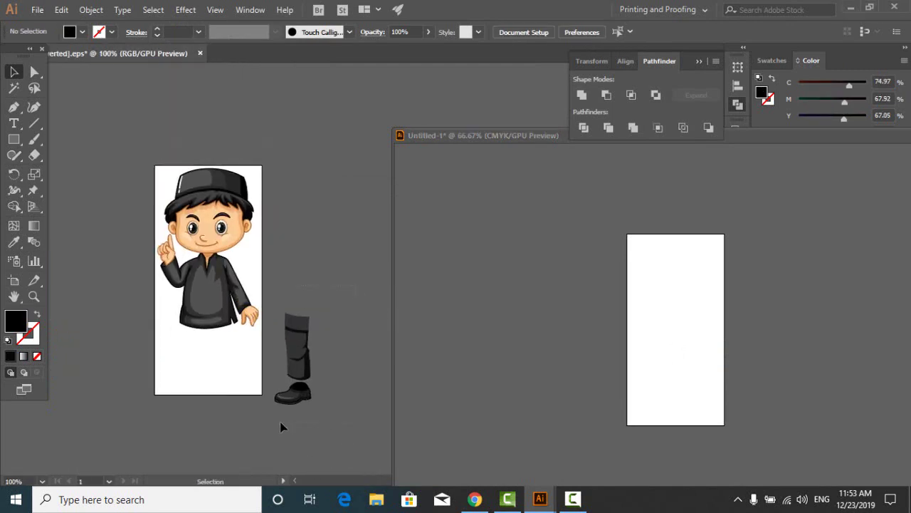
pyautogui.moveTo(281, 423); pyautogui.dragTo(312, 352)
pyautogui.press('Delete')
pyautogui.scroll(2, 153, 323)
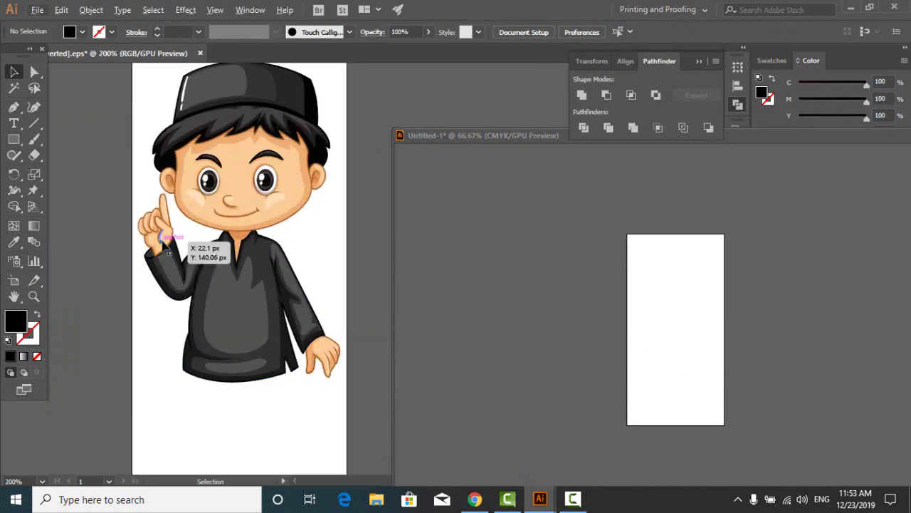
# Copy the boy's head with its hat onto the Untitled-1 artboard and reposition the whole head there
pyautogui.click(201, 285)
pyautogui.moveTo(202, 285); pyautogui.dragTo(681, 396)
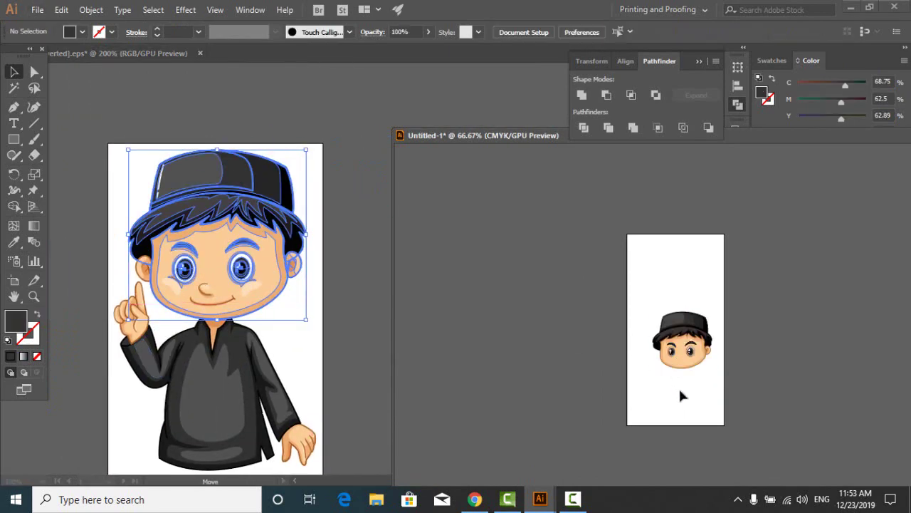
pyautogui.scroll(3, 723, 355)
pyautogui.moveTo(700, 227); pyautogui.dragTo(570, 403)
pyautogui.moveTo(585, 367); pyautogui.dragTo(563, 351)
pyautogui.click(694, 363)
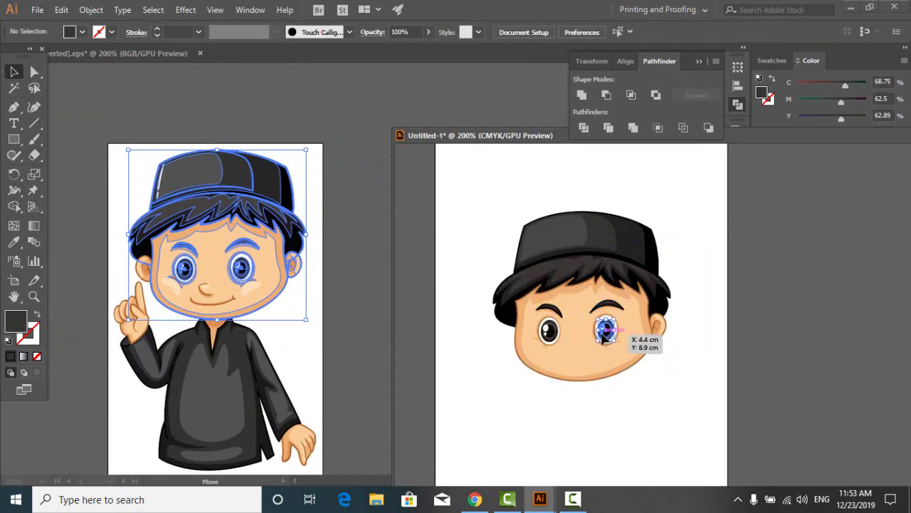
# Delete both eyes with their surrounding shading and both eyebrows from the copied head, leaving a blank face
pyautogui.click(604, 332)
pyautogui.press('Delete')
pyautogui.click(604, 333)
pyautogui.press('Delete')
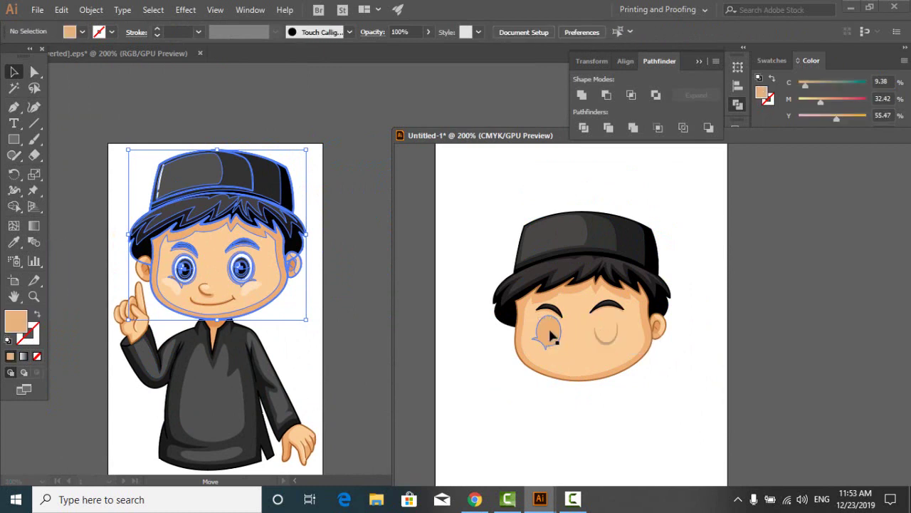
pyautogui.press('Delete')
pyautogui.click(606, 307)
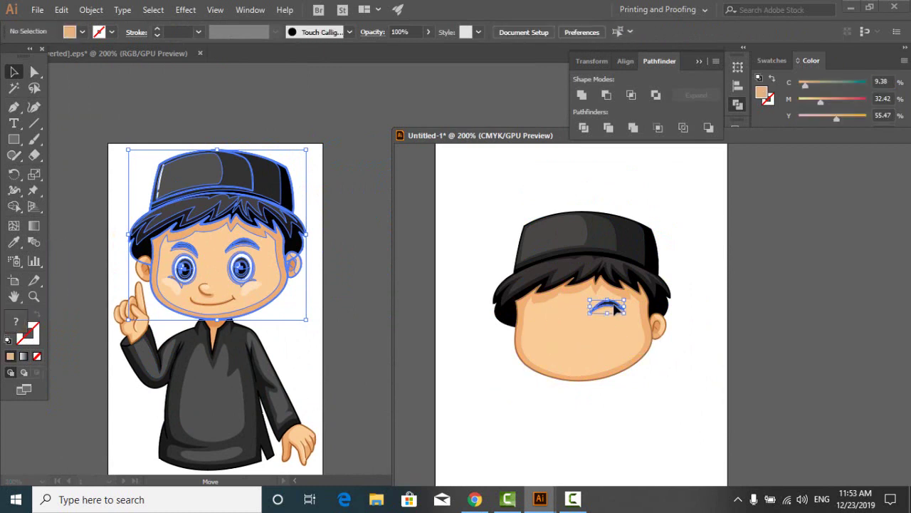
pyautogui.press('Delete')
# Copy the missing left-side ear from the character and place it at the edge of the blank face in Untitled-1
pyautogui.click(103, 268)
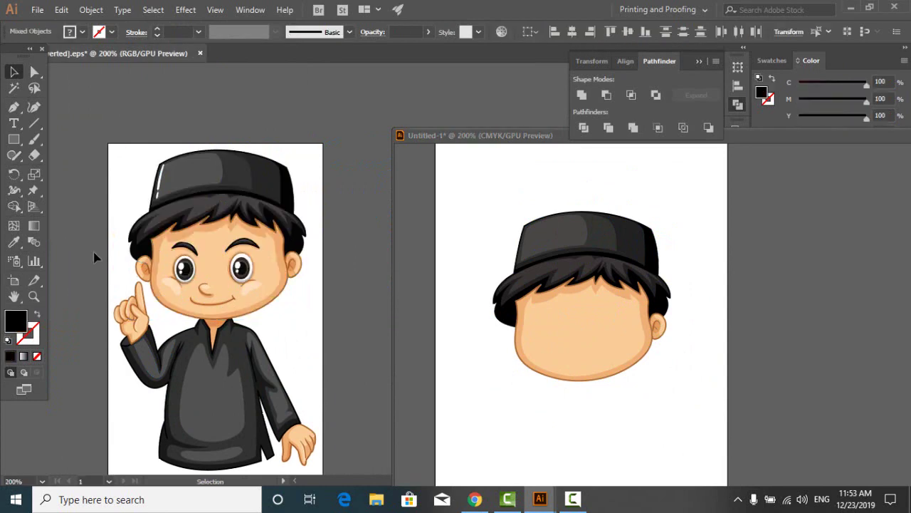
pyautogui.moveTo(292, 286); pyautogui.dragTo(491, 343)
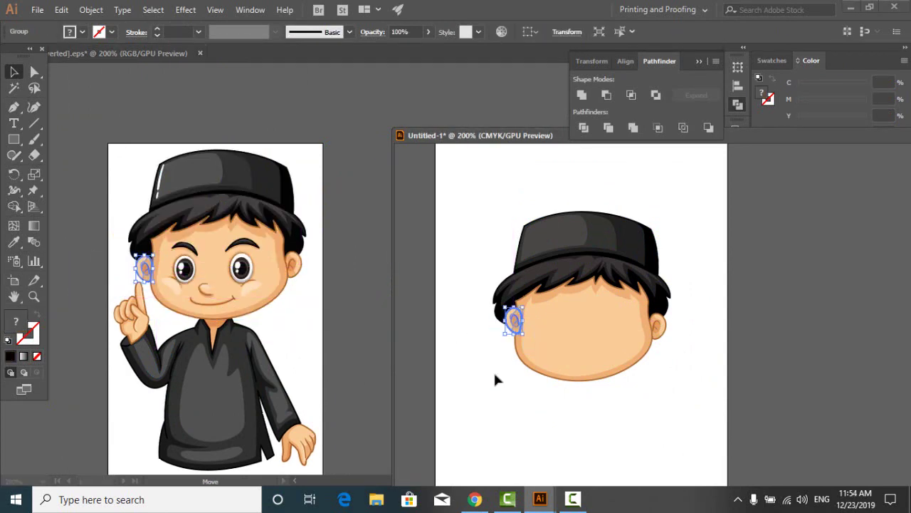
pyautogui.click(680, 240)
# Export the blank-faced head as a PNG
pyautogui.click(37, 9)
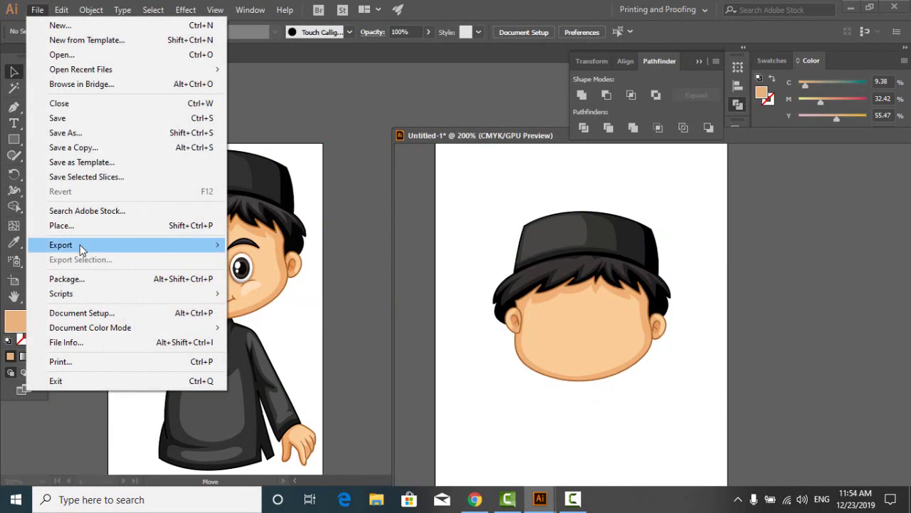
pyautogui.moveTo(82, 246)
pyautogui.click(344, 264)
pyautogui.click(644, 462)
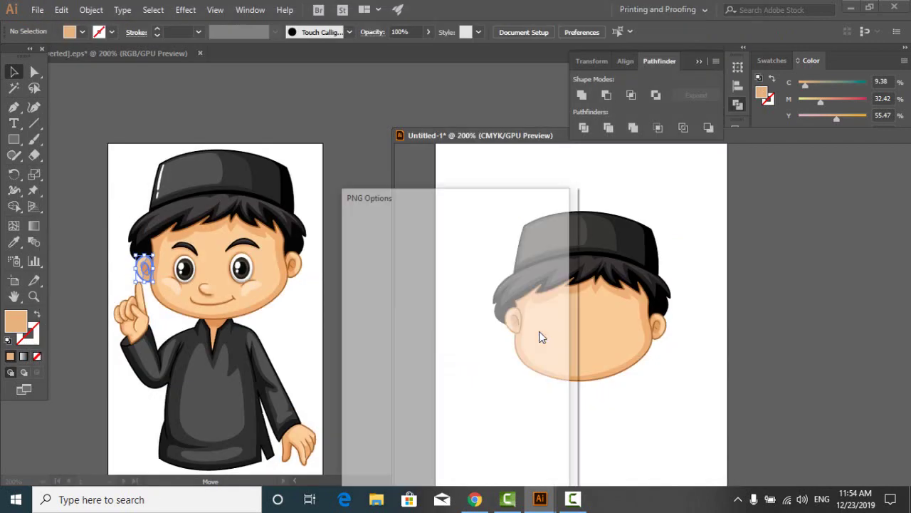
pyautogui.press('Return')
# Move the original head pieces and the loose ear up, clear of the body in the character document
pyautogui.click(325, 362)
pyautogui.moveTo(231, 264); pyautogui.dragTo(210, 158)
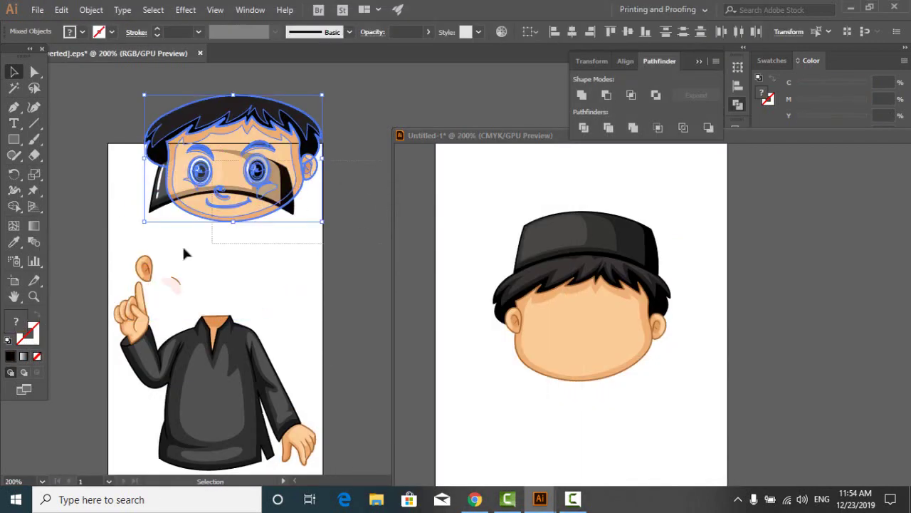
pyautogui.click(180, 289)
pyautogui.click(260, 240)
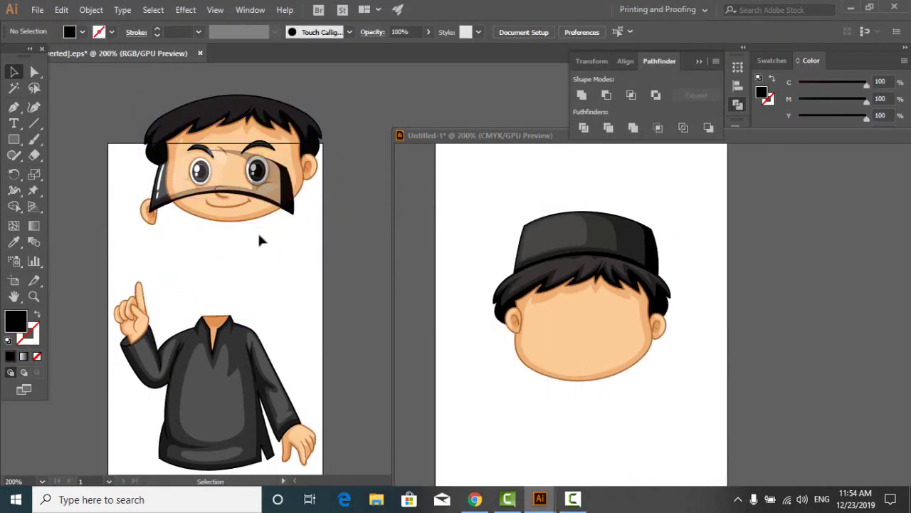
# Delete the exported head from the Untitled-1 artboard and return to the body in the character document
pyautogui.moveTo(692, 191); pyautogui.dragTo(479, 431)
pyautogui.press('Delete')
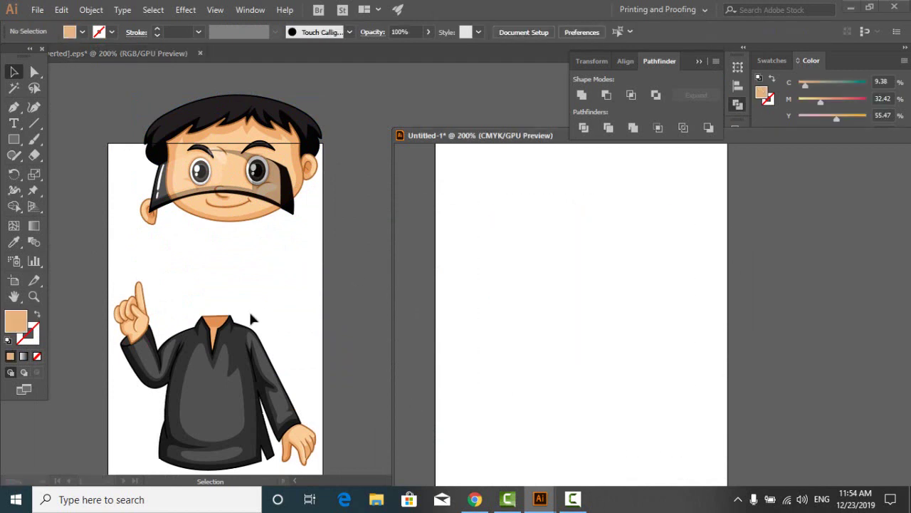
pyautogui.scroll(-2, 252, 319)
pyautogui.scroll(-1, 252, 320)
pyautogui.click(112, 316)
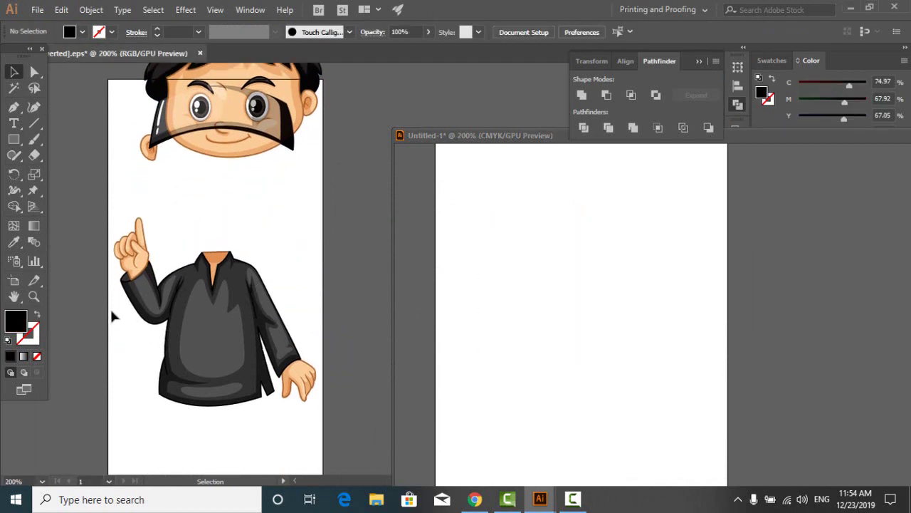
# Move the lowered hand off its sleeve into the blank space above the shirt in the character document
pyautogui.click(244, 350)
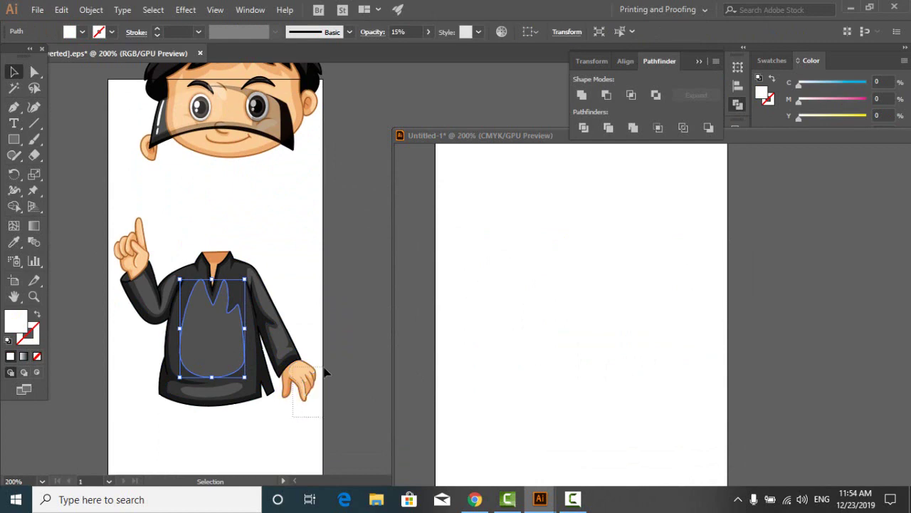
pyautogui.moveTo(306, 376); pyautogui.dragTo(284, 196)
pyautogui.click(303, 279)
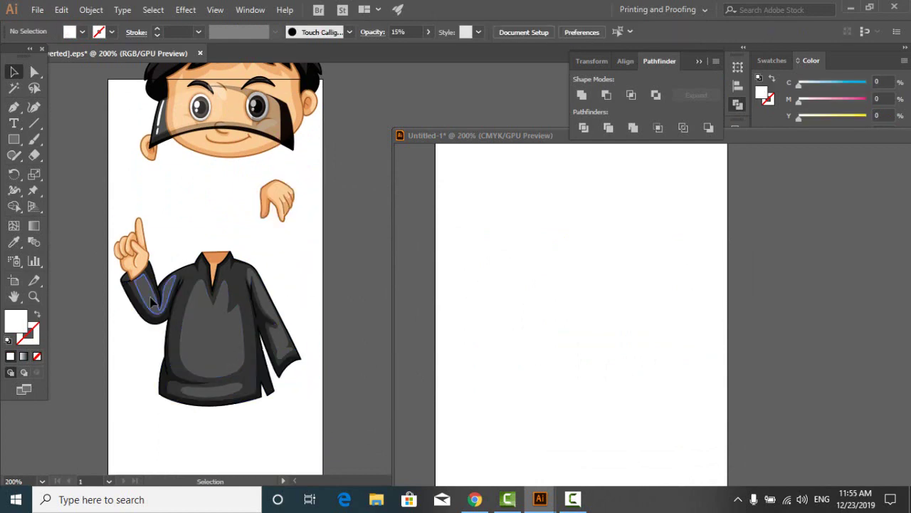
# Move the shirt's translucent highlights aside and shift the shirt down, clear of the hands, neck piece and crease lines
pyautogui.click(152, 302)
pyautogui.moveTo(232, 334); pyautogui.dragTo(221, 342)
pyautogui.click(299, 284)
pyautogui.moveTo(237, 358); pyautogui.dragTo(332, 391)
pyautogui.moveTo(239, 367); pyautogui.dragTo(258, 453)
# Copy the black shirt from the character document onto the Untitled-1 artboard
pyautogui.moveTo(246, 430); pyautogui.dragTo(568, 296)
pyautogui.click(535, 406)
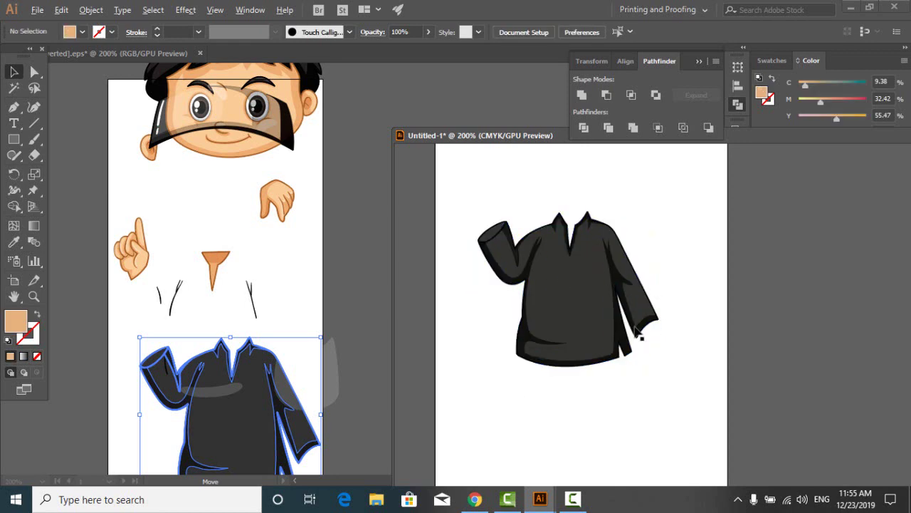
pyautogui.scroll(2, 634, 326)
pyautogui.scroll(-2, 562, 312)
pyautogui.scroll(1, 469, 239)
# Ungroup the copied shirt and move its flat silhouette sideways, clear of the gray shading pieces
pyautogui.click(497, 257)
pyautogui.rightClick(497, 256)
pyautogui.click(534, 356)
pyautogui.click(742, 217)
pyautogui.click(492, 264)
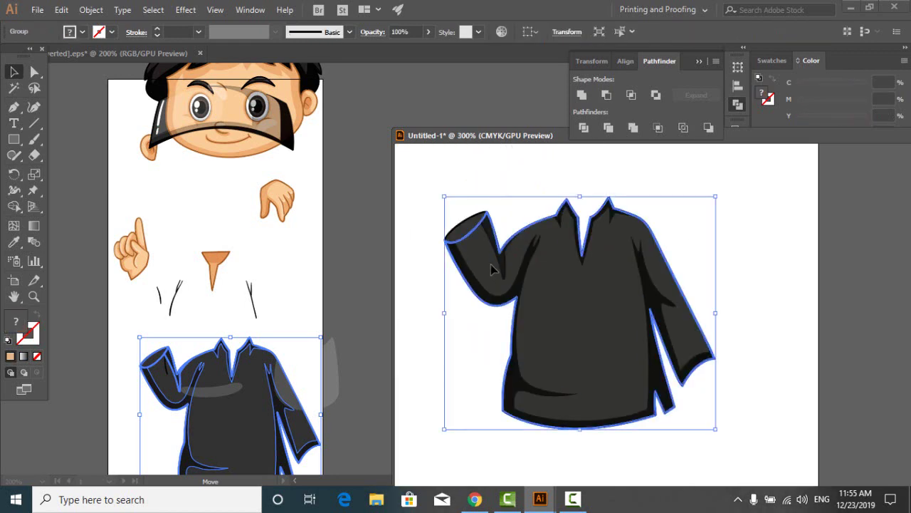
pyautogui.moveTo(493, 269); pyautogui.dragTo(729, 267)
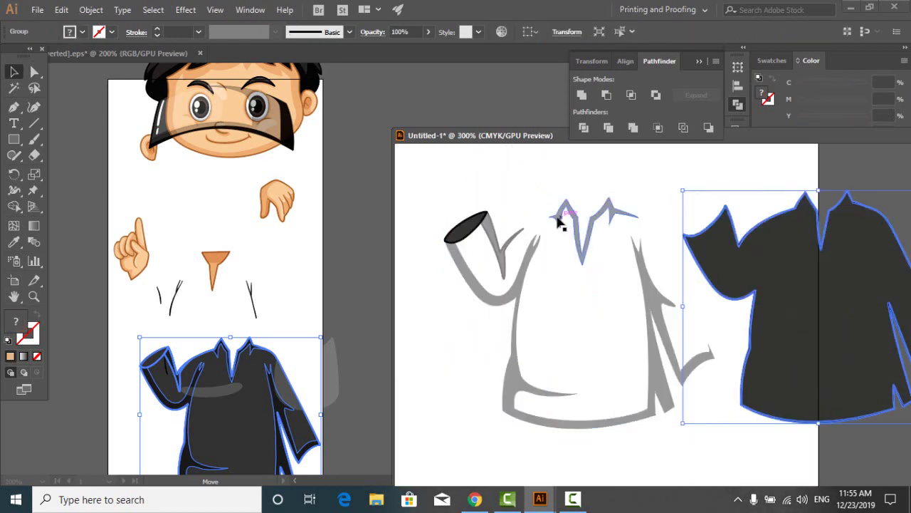
# Copy the shirt's gray shading pieces into the character document and delete them from Untitled-1
pyautogui.moveTo(442, 193); pyautogui.dragTo(513, 332)
pyautogui.moveTo(668, 430); pyautogui.dragTo(664, 430)
pyautogui.scroll(-3, 629, 407)
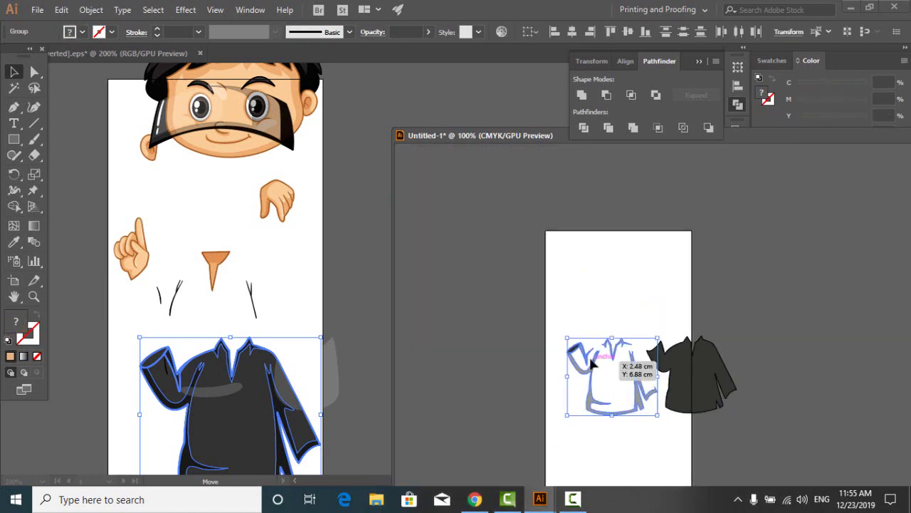
pyautogui.moveTo(591, 360); pyautogui.dragTo(450, 287)
pyautogui.moveTo(554, 224); pyautogui.dragTo(412, 391)
pyautogui.click(412, 391)
pyautogui.moveTo(451, 304); pyautogui.dragTo(341, 289)
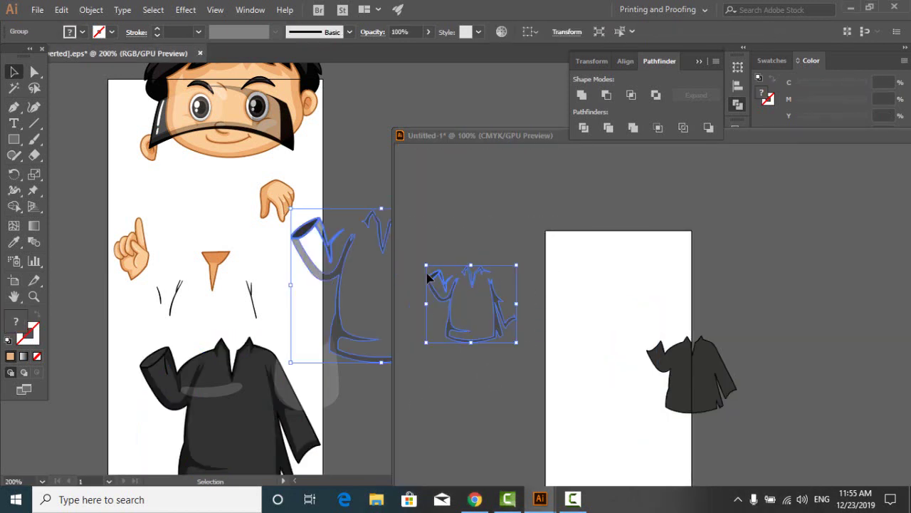
pyautogui.moveTo(425, 274); pyautogui.dragTo(500, 370)
pyautogui.press('Delete')
# Move the flat shirt silhouette back onto the Untitled-1 artboard
pyautogui.click(681, 385)
pyautogui.hotkey('ctrl', '+')
pyautogui.hotkey('ctrl', '+')
pyautogui.hotkey('ctrl', '+')
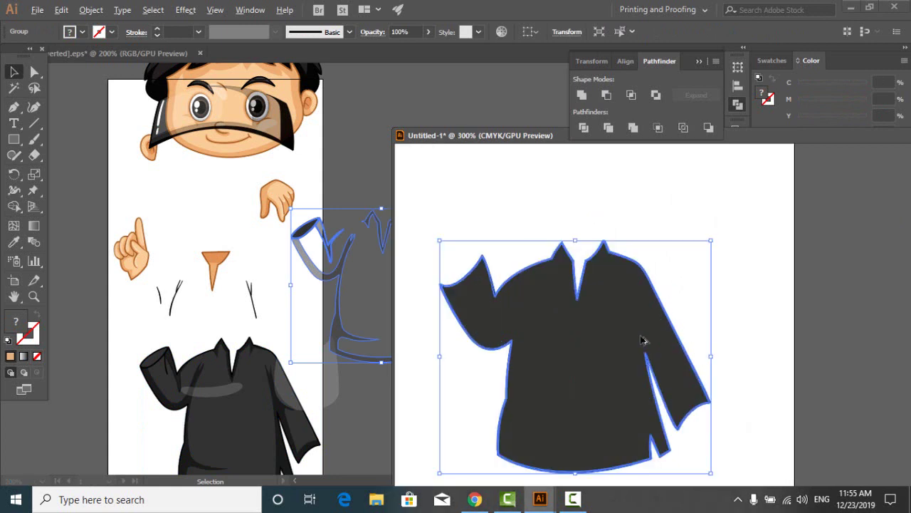
# Try to edit the anchor points along the raised sleeve's cuff on the shirt silhouette
pyautogui.click(659, 196)
pyautogui.click(511, 286)
pyautogui.press('a')
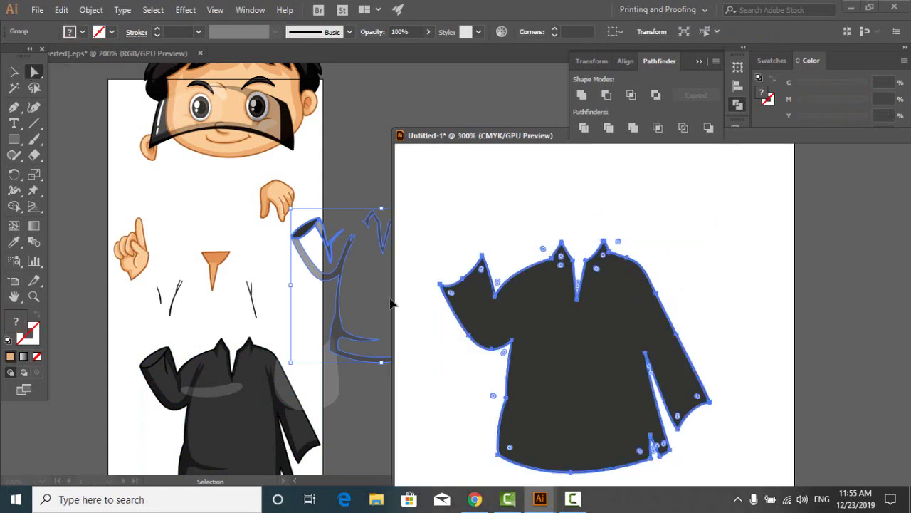
pyautogui.moveTo(14, 107); pyautogui.dragTo(64, 139)
pyautogui.click(440, 284)
pyautogui.click(463, 278)
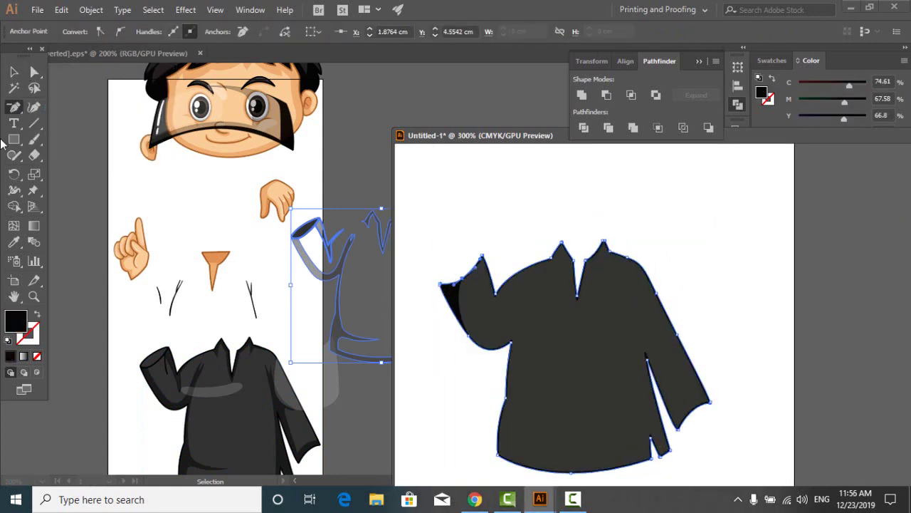
# Ungroup the shirt silhouette and delete the duplicate shape so that one dark gray path is kept on the artboard
pyautogui.click(12, 71)
pyautogui.scroll(-1, 500, 293)
pyautogui.rightClick(498, 289)
pyautogui.click(537, 186)
pyautogui.click(724, 282)
pyautogui.moveTo(611, 345); pyautogui.dragTo(590, 312)
pyautogui.click(533, 251)
pyautogui.press('Delete')
# Draw a closed Pen shape covering the raised sleeve, with its inner edge running from armhole to shoulder
pyautogui.click(35, 75)
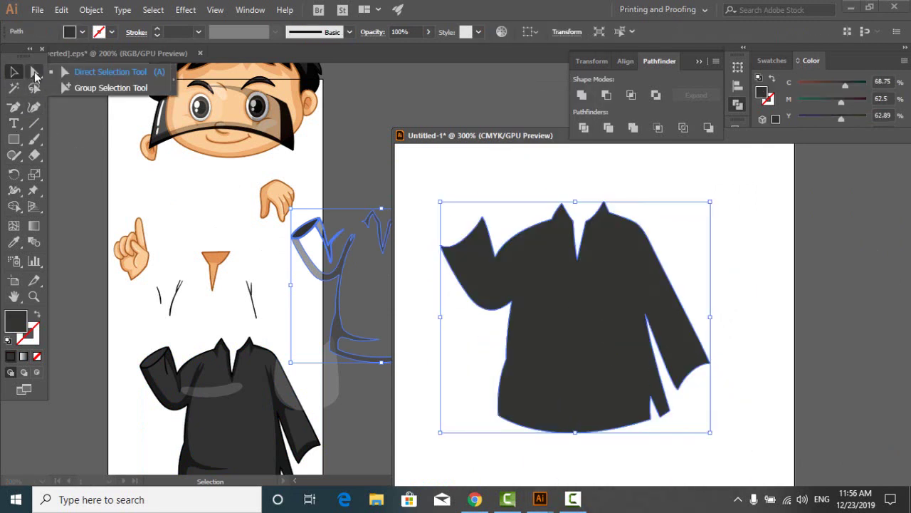
pyautogui.moveTo(35, 77); pyautogui.dragTo(49, 105)
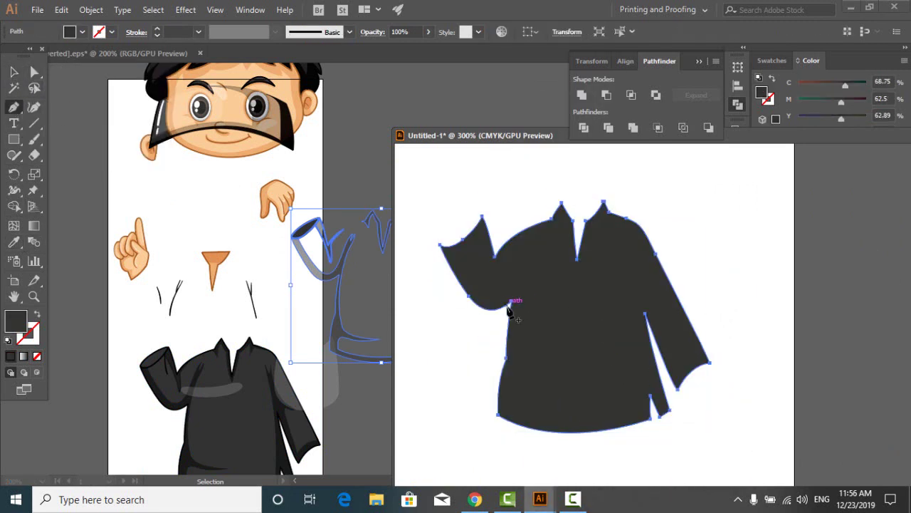
pyautogui.moveTo(527, 203); pyautogui.dragTo(499, 383)
pyautogui.click(446, 385)
pyautogui.click(428, 308)
pyautogui.click(428, 210)
pyautogui.moveTo(449, 185); pyautogui.dragTo(458, 180)
pyautogui.click(521, 222)
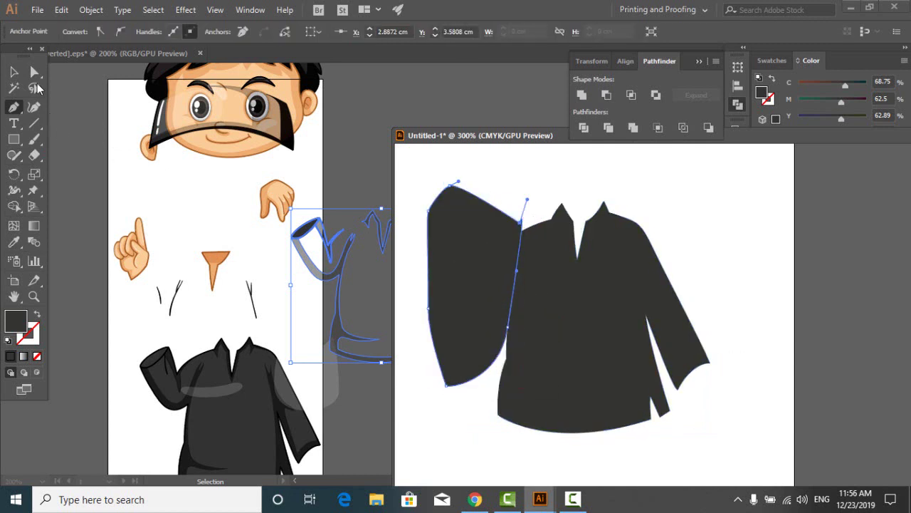
# Cut the raised sleeve off the shirt silhouette by subtracting the drawn shape with Minus Front
pyautogui.click(14, 71)
pyautogui.keyDown('shift'); pyautogui.click(605, 304); pyautogui.keyUp('shift')
pyautogui.click(608, 95)
pyautogui.click(631, 174)
pyautogui.click(605, 273)
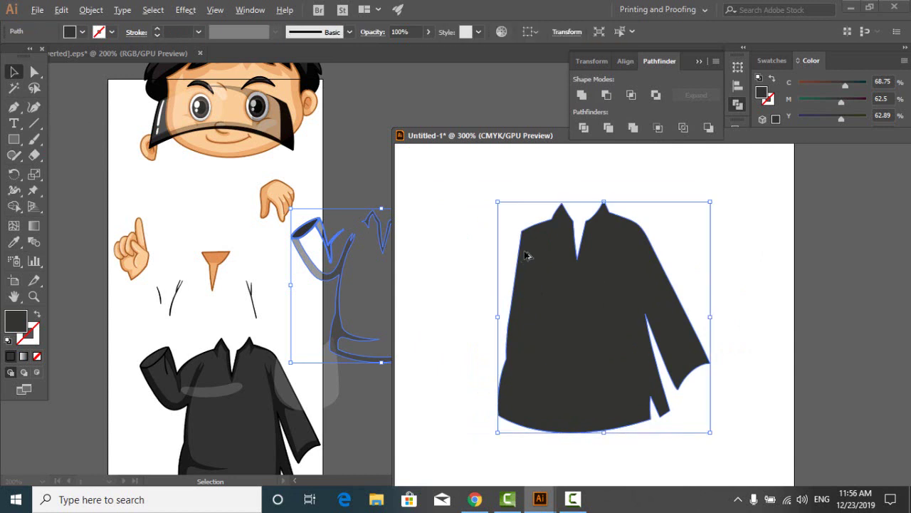
# Refine the shirt's cut side edge by adjusting the curve below the shoulder with Direct Selection
pyautogui.scroll(3, 525, 254)
pyautogui.scroll(6, 562, 306)
pyautogui.click(34, 71)
pyautogui.click(521, 291)
pyautogui.scroll(-3, 528, 318)
pyautogui.moveTo(513, 305); pyautogui.dragTo(484, 342)
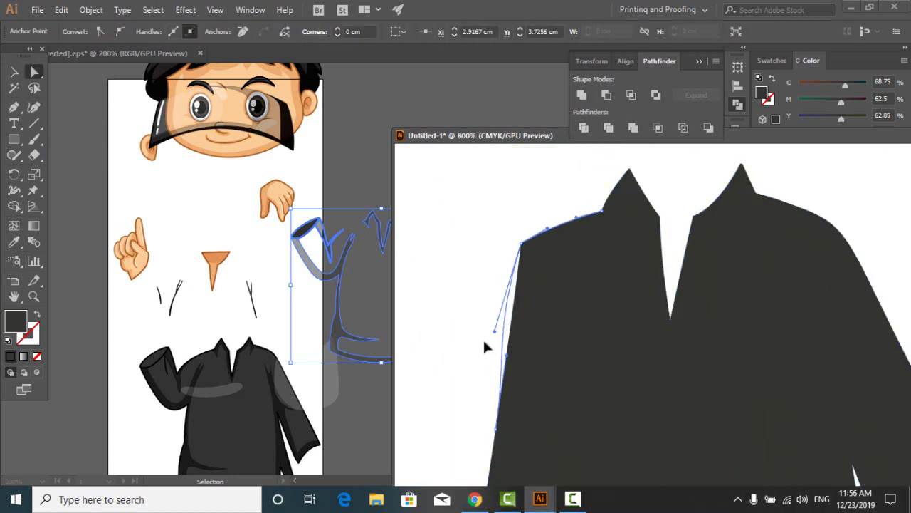
pyautogui.moveTo(486, 432); pyautogui.dragTo(486, 433)
pyautogui.scroll(-3, 491, 431)
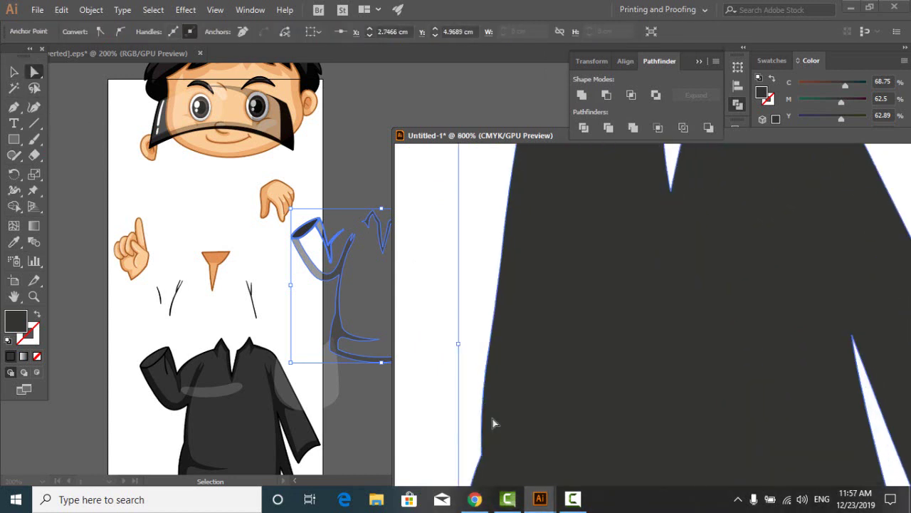
pyautogui.scroll(-2, 493, 422)
pyautogui.click(496, 183)
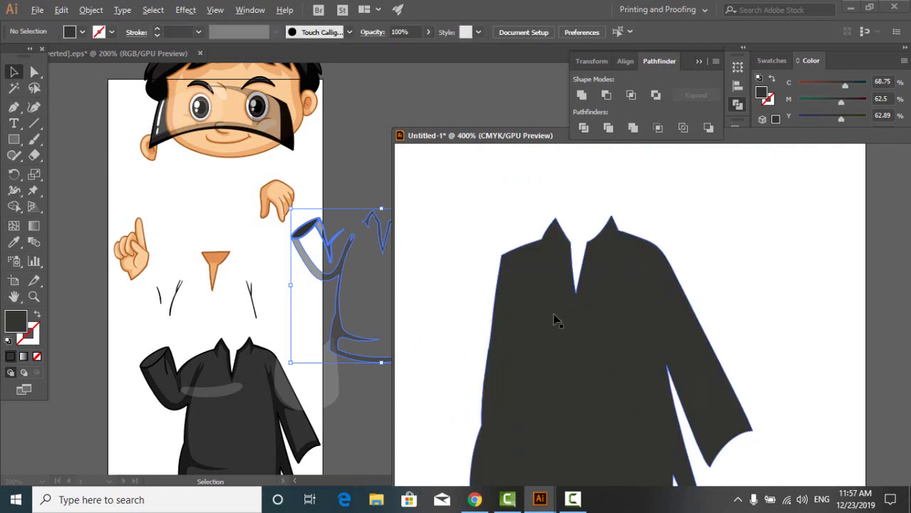
# Move the gray shading pieces upward in the character document and reposition the Untitled-1 window over the empty canvas
pyautogui.moveTo(452, 140); pyautogui.dragTo(585, 172)
pyautogui.click(391, 347)
pyautogui.moveTo(427, 302); pyautogui.dragTo(431, 174)
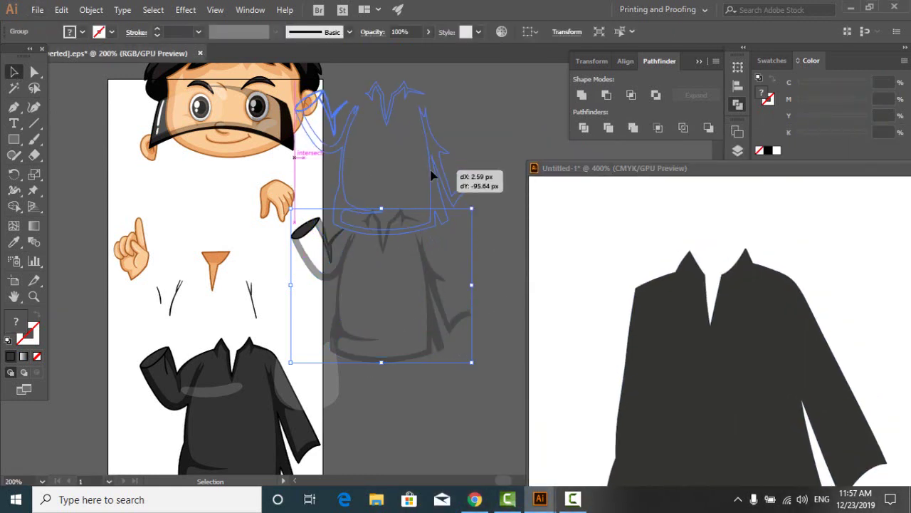
pyautogui.moveTo(580, 170); pyautogui.dragTo(369, 162)
pyautogui.scroll(-1, 513, 263)
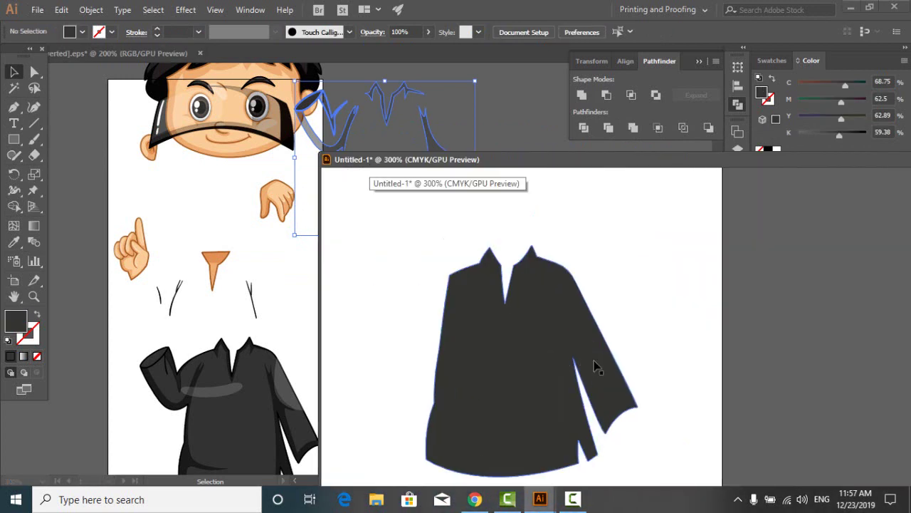
# Draw a closed Pen shape covering the lowered sleeve, with its inner edge running from the armpit to the shoulder
pyautogui.scroll(2, 577, 370)
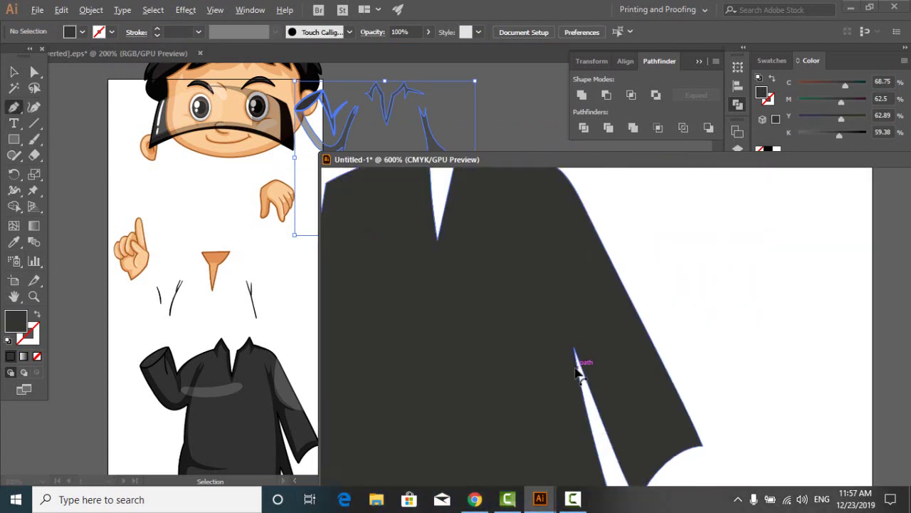
pyautogui.click(582, 383)
pyautogui.scroll(-2, 551, 260)
pyautogui.moveTo(569, 226); pyautogui.dragTo(579, 203)
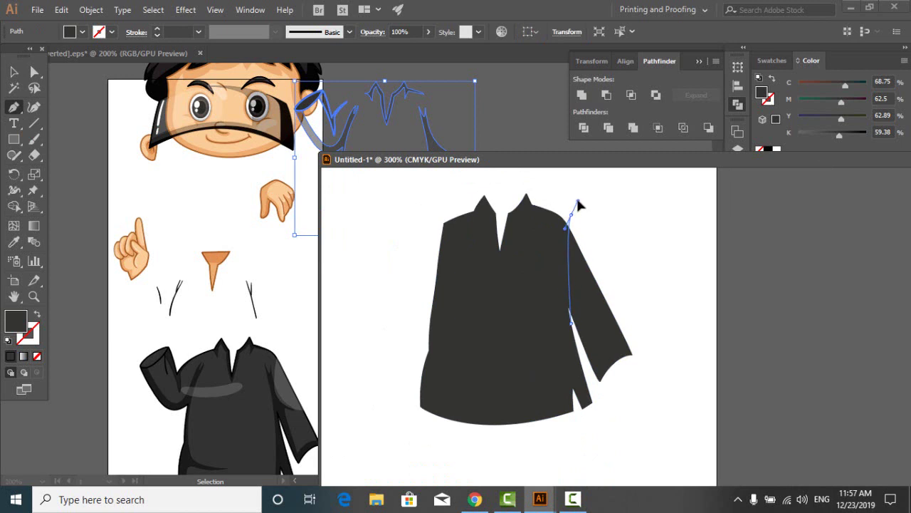
pyautogui.click(596, 187)
pyautogui.click(639, 231)
pyautogui.moveTo(660, 309); pyautogui.dragTo(667, 352)
pyautogui.click(571, 324)
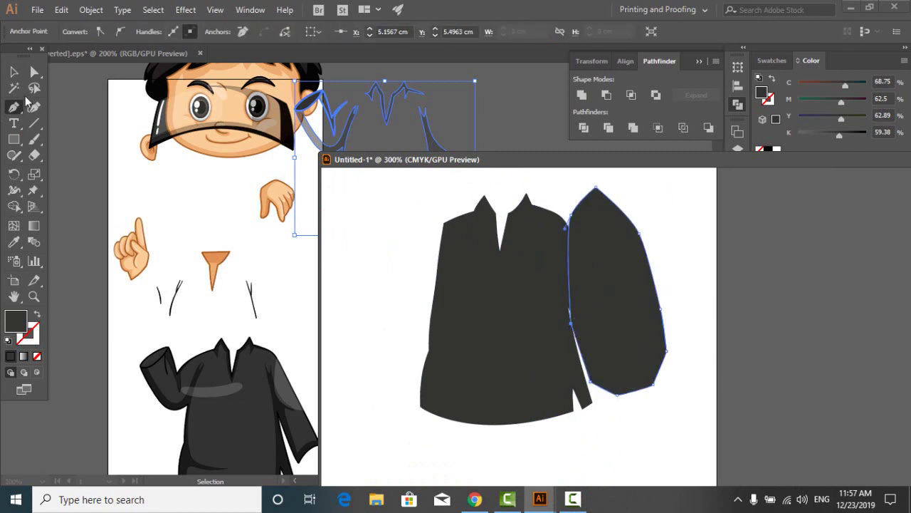
# Cut the lowered sleeve off the shirt silhouette by subtracting the drawn shape with Minus Front
pyautogui.click(14, 72)
pyautogui.keyDown('shift'); pyautogui.click(496, 313); pyautogui.keyUp('shift')
pyautogui.click(607, 96)
pyautogui.click(632, 267)
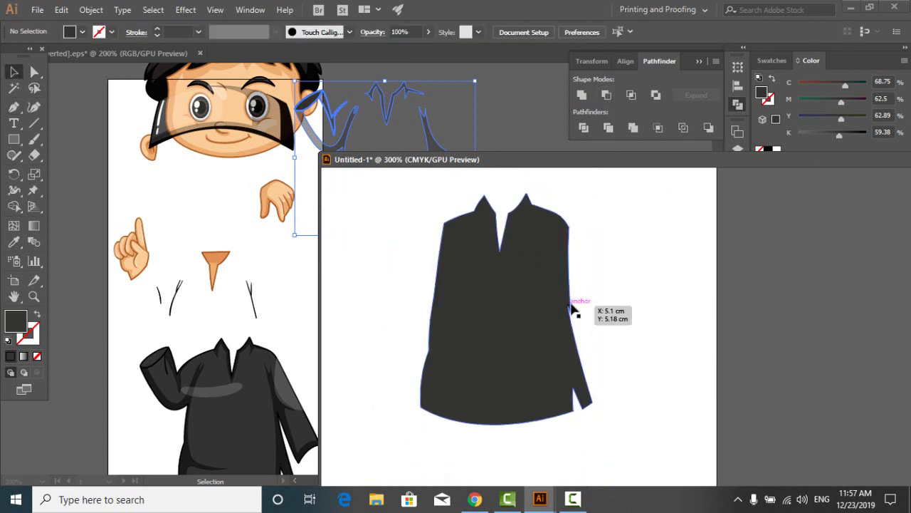
pyautogui.scroll(2, 587, 307)
pyautogui.click(551, 313)
pyautogui.scroll(-2, 612, 346)
# Move the original shirt up in the character document and ungroup it
pyautogui.click(222, 403)
pyautogui.moveTo(221, 403); pyautogui.dragTo(193, 352)
pyautogui.rightClick(196, 359)
pyautogui.click(237, 257)
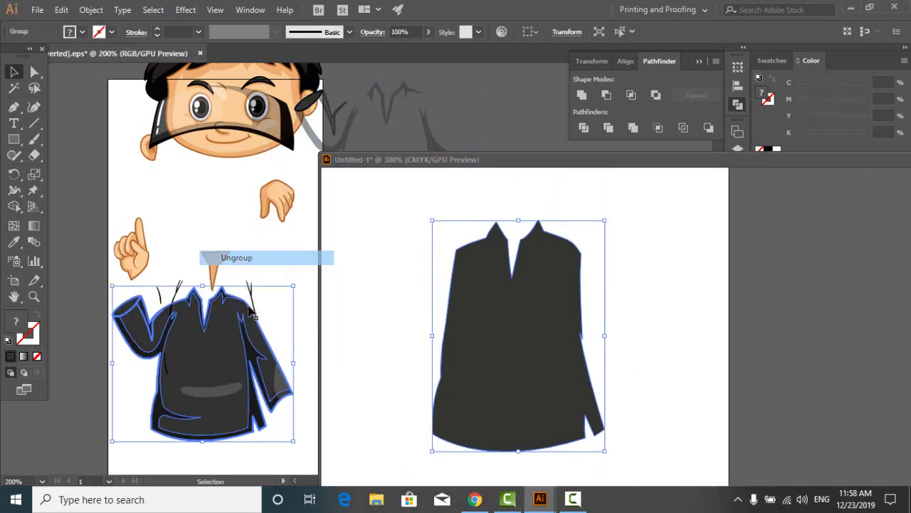
# Separate the original shirt's shading, outline and flat silhouette, and copy the full silhouette beside the Untitled-1 artboard
pyautogui.moveTo(258, 362); pyautogui.dragTo(670, 441)
pyautogui.rightClick(271, 378)
pyautogui.click(308, 275)
pyautogui.click(299, 309)
pyautogui.moveTo(688, 434); pyautogui.dragTo(776, 323)
pyautogui.click(861, 276)
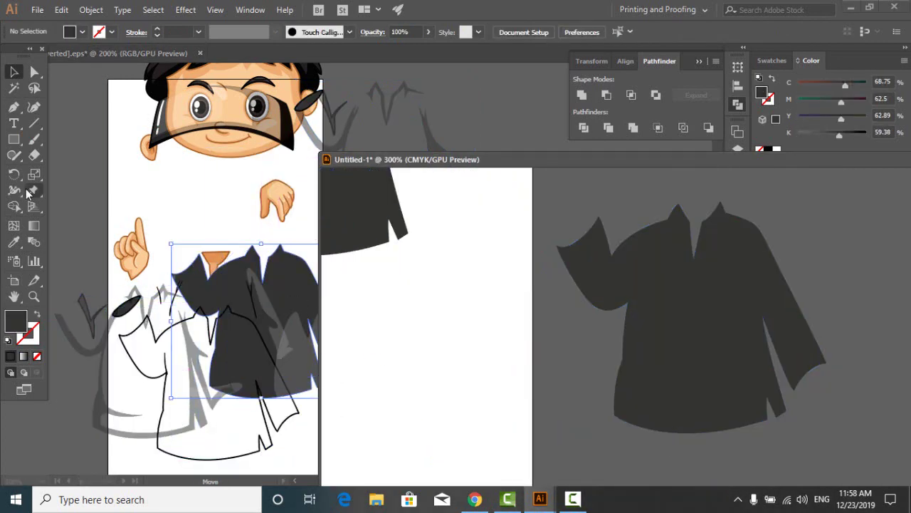
# Draw a closed Pen shape around the full silhouette's body and raised sleeve, leaving only the lowered sleeve uncovered
pyautogui.moveTo(781, 375); pyautogui.dragTo(781, 375)
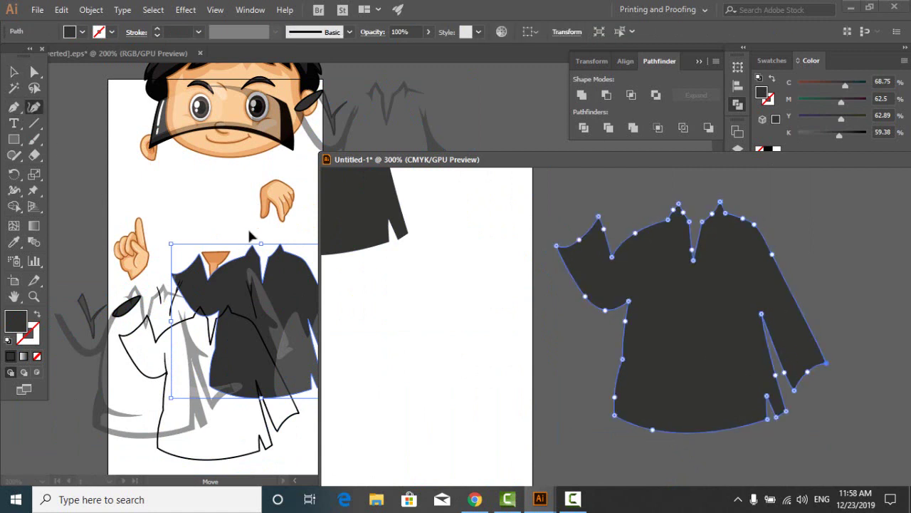
pyautogui.press('p')
pyautogui.click(775, 362)
pyautogui.click(761, 313)
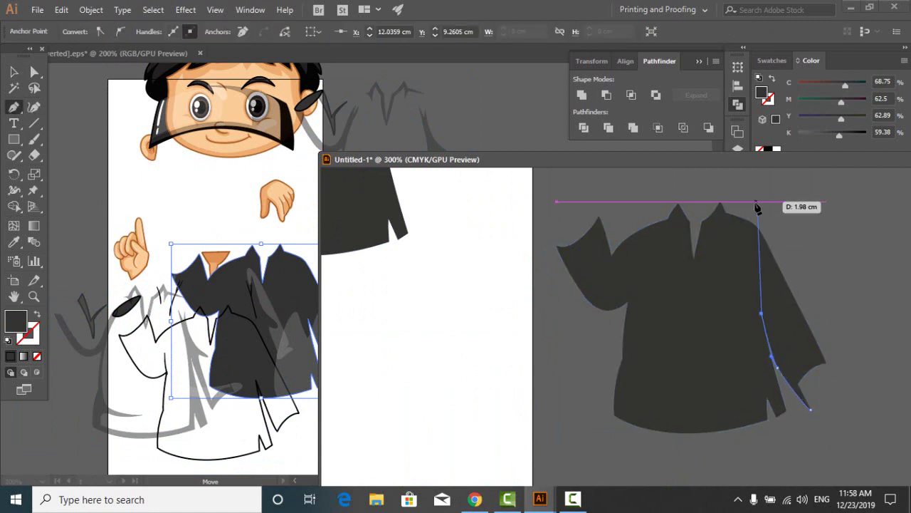
pyautogui.moveTo(767, 207); pyautogui.dragTo(768, 206)
pyautogui.moveTo(595, 190); pyautogui.dragTo(564, 193)
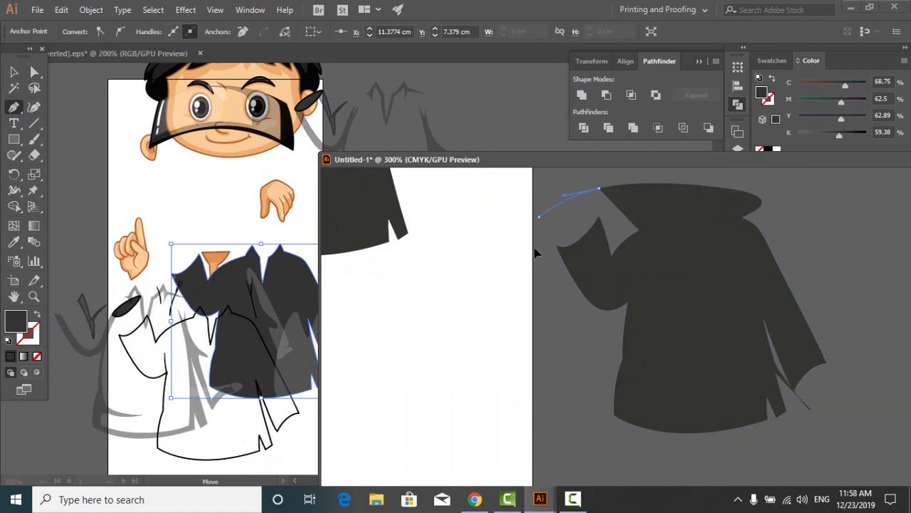
pyautogui.moveTo(539, 334); pyautogui.dragTo(547, 358)
pyautogui.moveTo(598, 477); pyautogui.dragTo(618, 483)
pyautogui.moveTo(791, 481); pyautogui.dragTo(801, 475)
pyautogui.click(811, 410)
# Isolate the lowered sleeve by subtracting the drawn shape from the full silhouette with Minus Front
pyautogui.click(14, 72)
pyautogui.keyDown('shift'); pyautogui.click(788, 311); pyautogui.keyUp('shift')
pyautogui.click(606, 95)
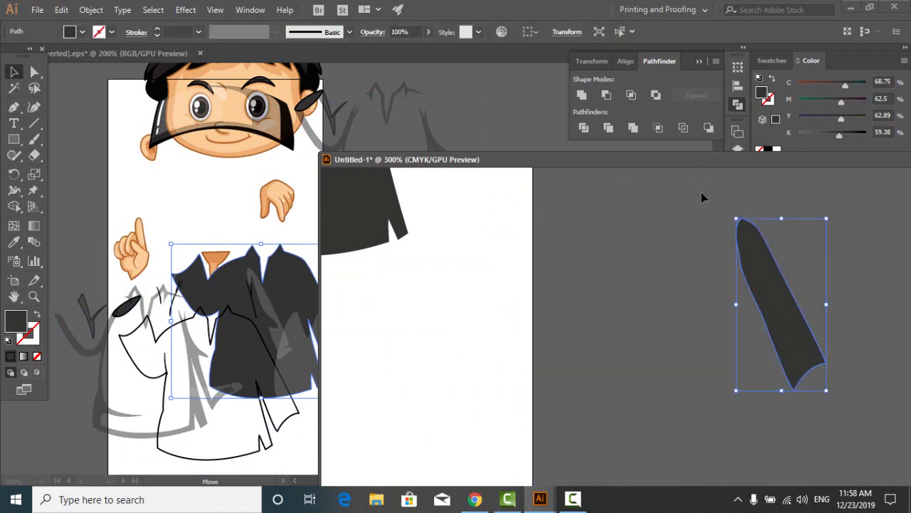
# Transfer the isolated sleeve from Untitled-1 to the space above the pointing hand in the character document
pyautogui.moveTo(667, 319); pyautogui.dragTo(664, 318)
pyautogui.click(281, 205)
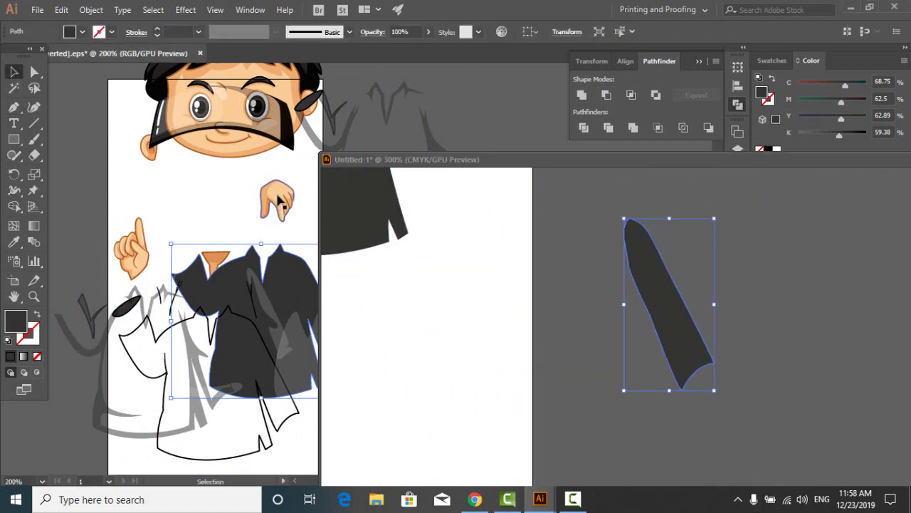
pyautogui.scroll(-2, 457, 350)
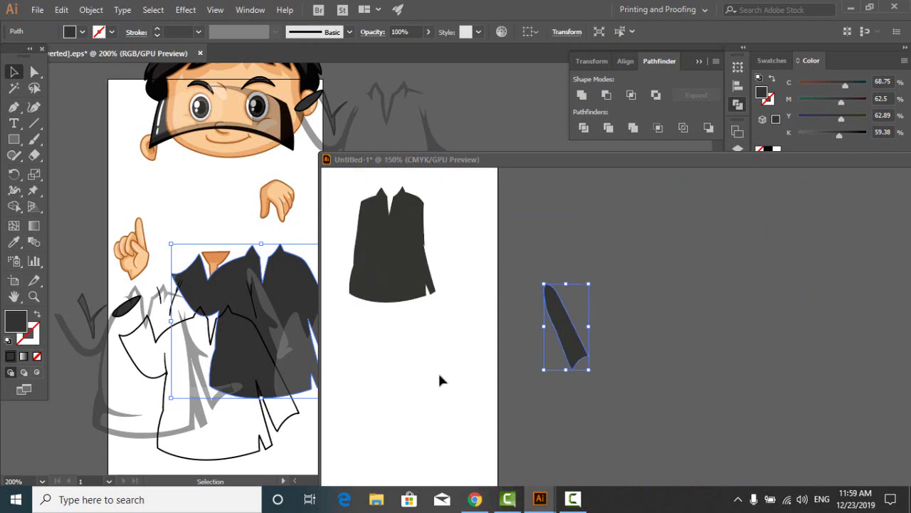
pyautogui.moveTo(567, 335); pyautogui.dragTo(146, 186)
pyautogui.click(632, 273)
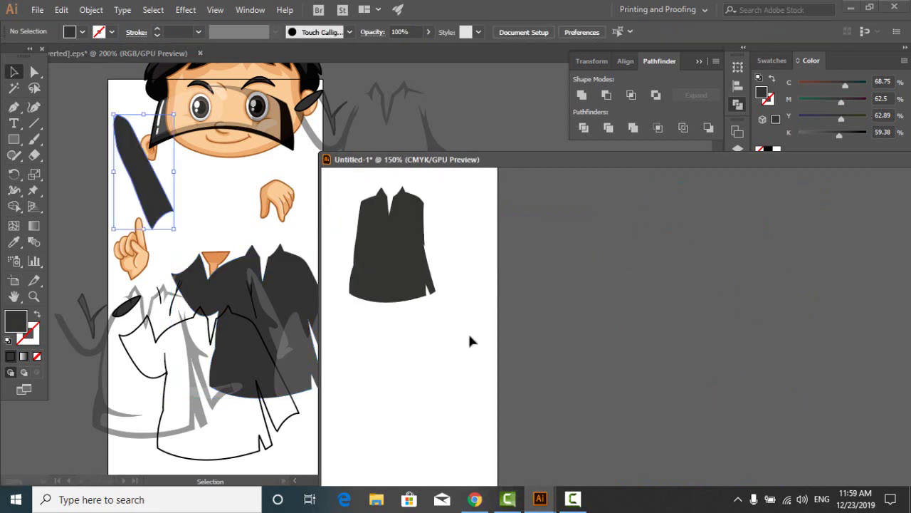
# Copy the neck piece into the collar opening of the sleeveless shirt in Untitled-1 and bring the shirt to the front
pyautogui.scroll(-2, 468, 352)
pyautogui.scroll(2, 406, 312)
pyautogui.moveTo(219, 262); pyautogui.dragTo(480, 260)
pyautogui.scroll(3, 491, 233)
pyautogui.click(616, 313)
pyautogui.rightClick(506, 309)
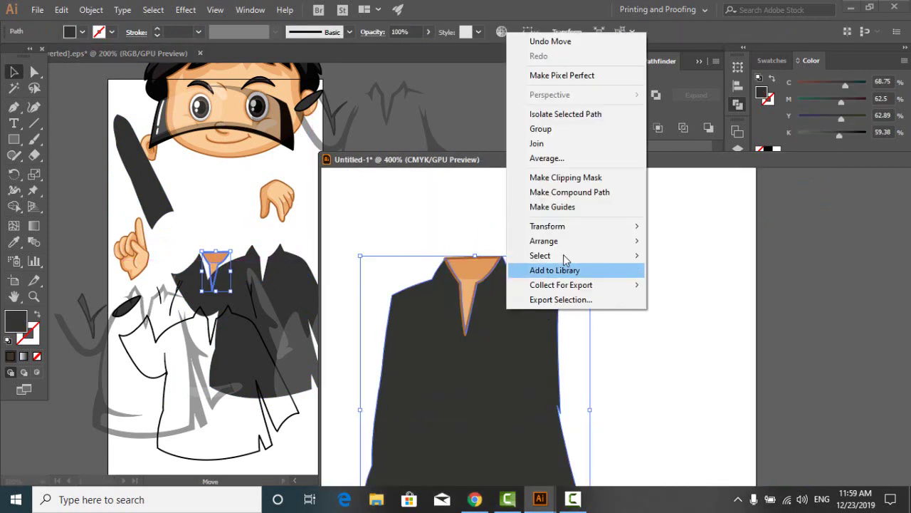
pyautogui.moveTo(559, 240)
pyautogui.click(690, 240)
pyautogui.click(697, 285)
pyautogui.click(573, 499)
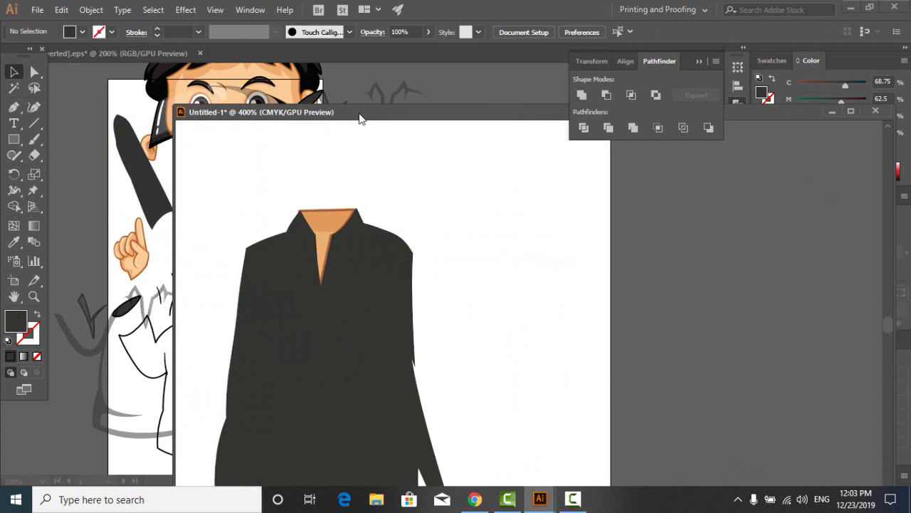
pyautogui.scroll(-4, 427, 285)
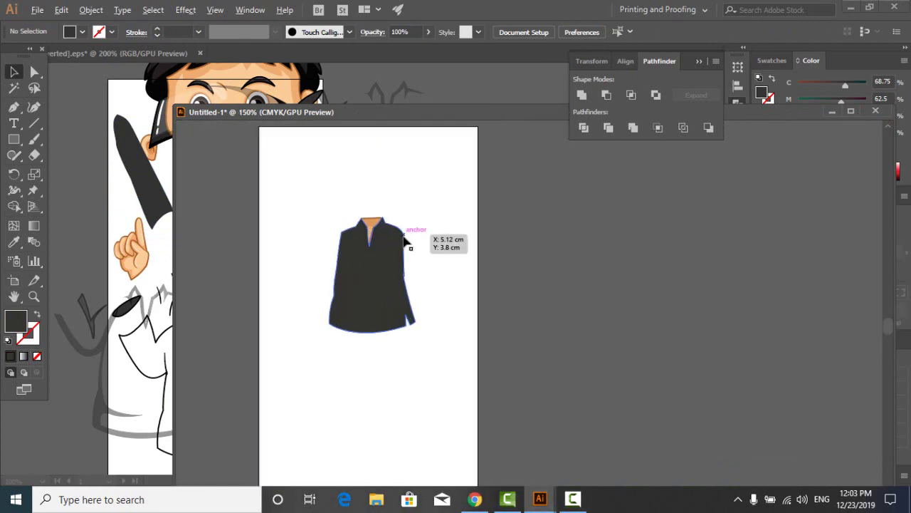
pyautogui.click(37, 10)
pyautogui.click(94, 135)
pyautogui.click(221, 370)
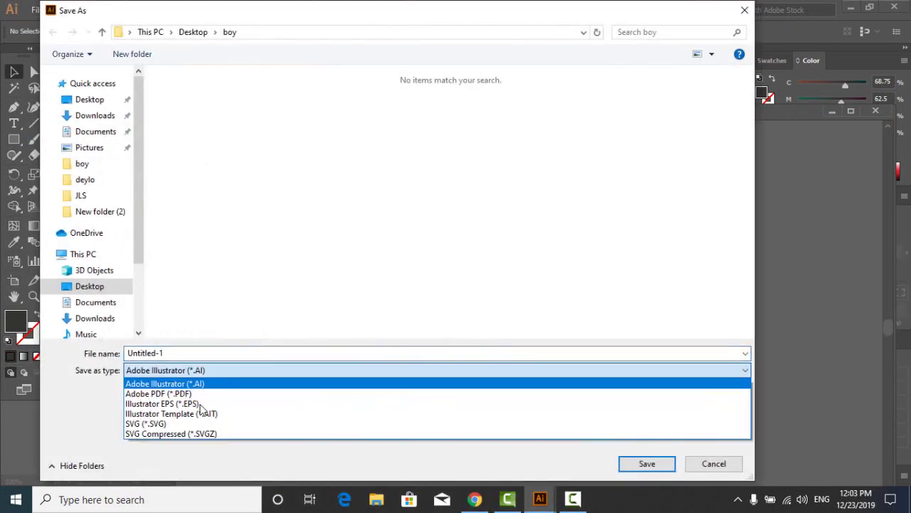
pyautogui.click(728, 463)
pyautogui.click(728, 463)
# Export the sleeveless torso as a PNG named Hip in the boy folder, at Medium (150 ppi) with a transparent background
pyautogui.click(37, 10)
pyautogui.moveTo(60, 245)
pyautogui.click(279, 259)
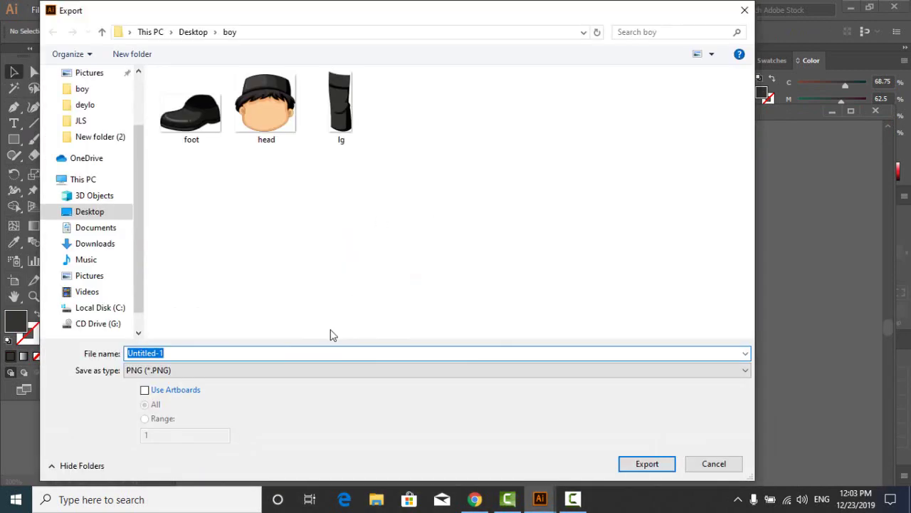
pyautogui.write('Hip')
pyautogui.click(660, 467)
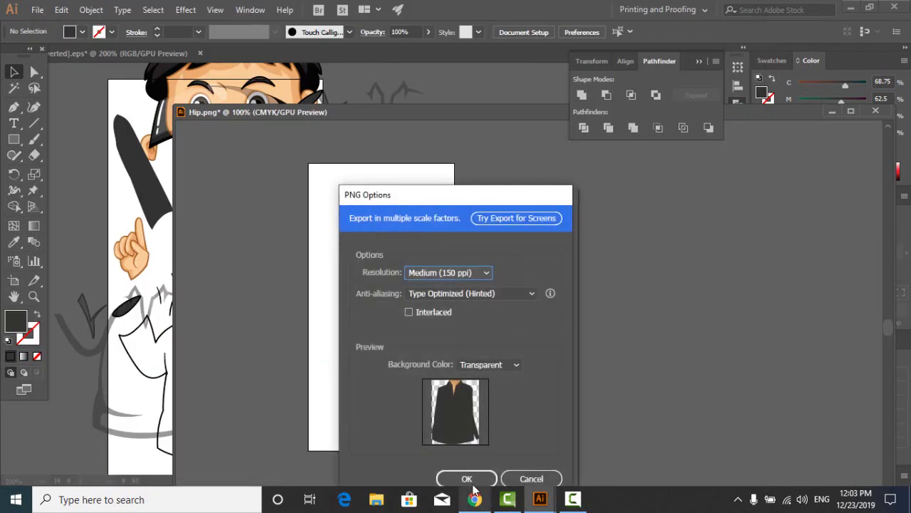
pyautogui.click(470, 477)
# Delete the torso from Untitled-1 and copy the separate sleeve from the character document onto its artboard
pyautogui.moveTo(429, 197); pyautogui.dragTo(332, 356)
pyautogui.press('Delete')
pyautogui.moveTo(281, 112); pyautogui.dragTo(563, 165)
pyautogui.click(142, 183)
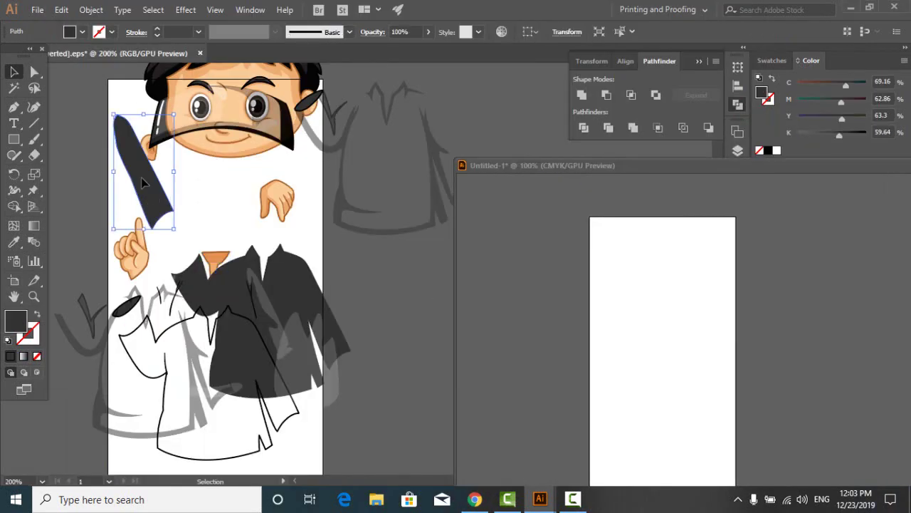
pyautogui.moveTo(142, 183); pyautogui.dragTo(648, 323)
# Copy the downward-pointing hand from the character document into Untitled-1 and position it at the sleeve's cuff
pyautogui.moveTo(541, 165); pyautogui.dragTo(431, 154)
pyautogui.click(283, 190)
pyautogui.moveTo(282, 190); pyautogui.dragTo(551, 348)
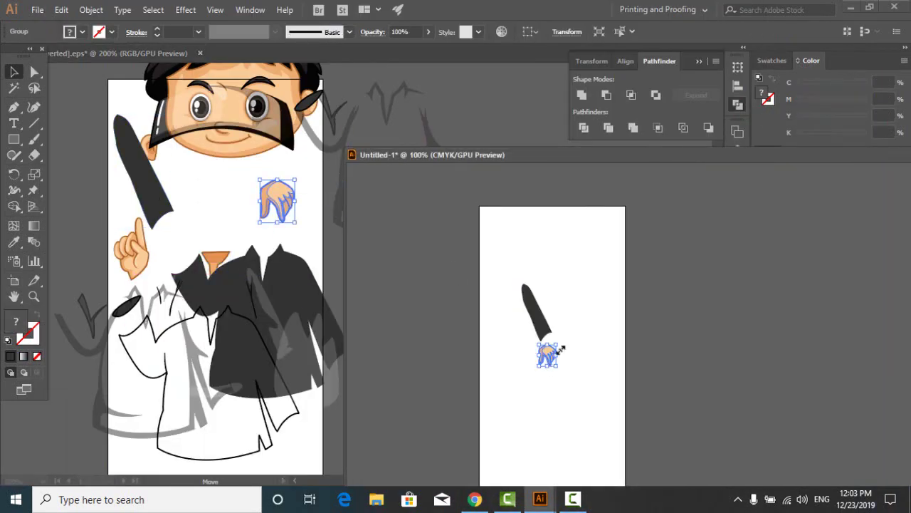
pyautogui.scroll(4, 569, 350)
pyautogui.moveTo(475, 351); pyautogui.dragTo(484, 300)
pyautogui.click(543, 317)
# Send the hand to the back so that the sleeve's cuff overlaps its wrist
pyautogui.rightClick(496, 306)
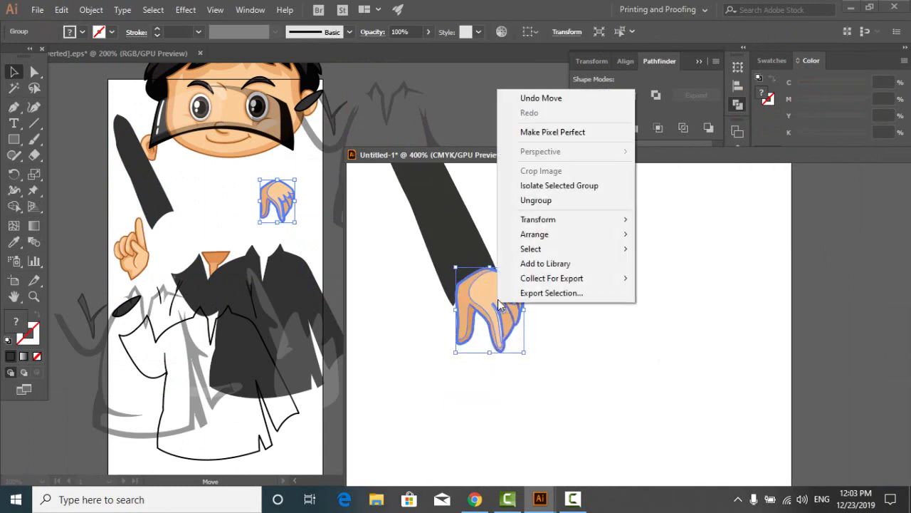
pyautogui.moveTo(539, 235)
pyautogui.click(688, 279)
pyautogui.click(650, 304)
pyautogui.scroll(-2, 649, 304)
pyautogui.moveTo(629, 258); pyautogui.dragTo(614, 329)
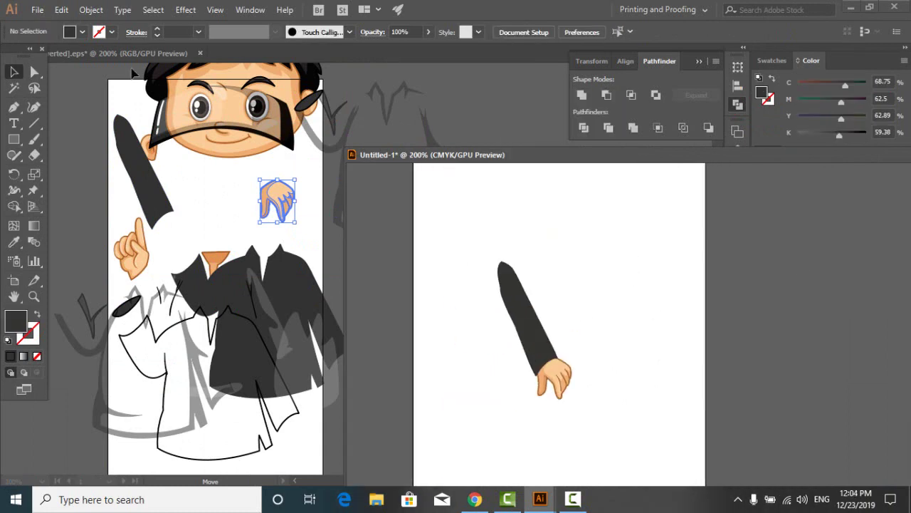
# Export the sleeve with its hand as a PNG named Lhand, at Medium (150 ppi) with a transparent background
pyautogui.click(35, 10)
pyautogui.click(264, 260)
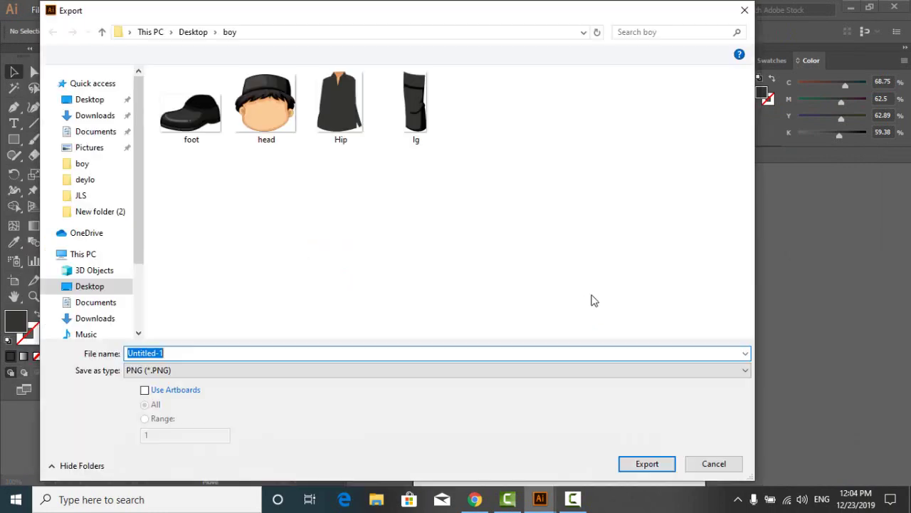
pyautogui.write('Lhand')
pyautogui.press('Return')
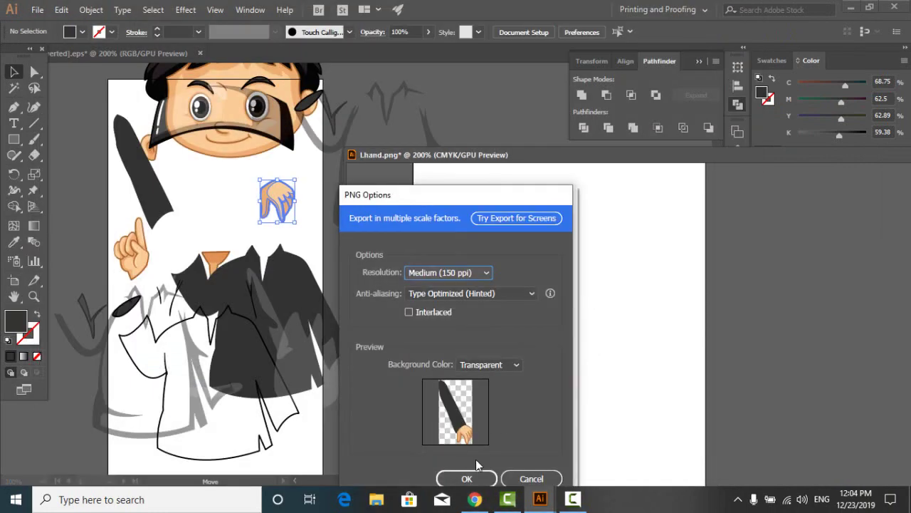
pyautogui.press('Return')
# Reflect the sleeve and hand together across the vertical axis
pyautogui.moveTo(468, 438); pyautogui.dragTo(467, 439)
pyautogui.moveTo(15, 174); pyautogui.dragTo(66, 191)
pyautogui.keyDown('alt'); pyautogui.click(535, 331); pyautogui.keyUp('alt')
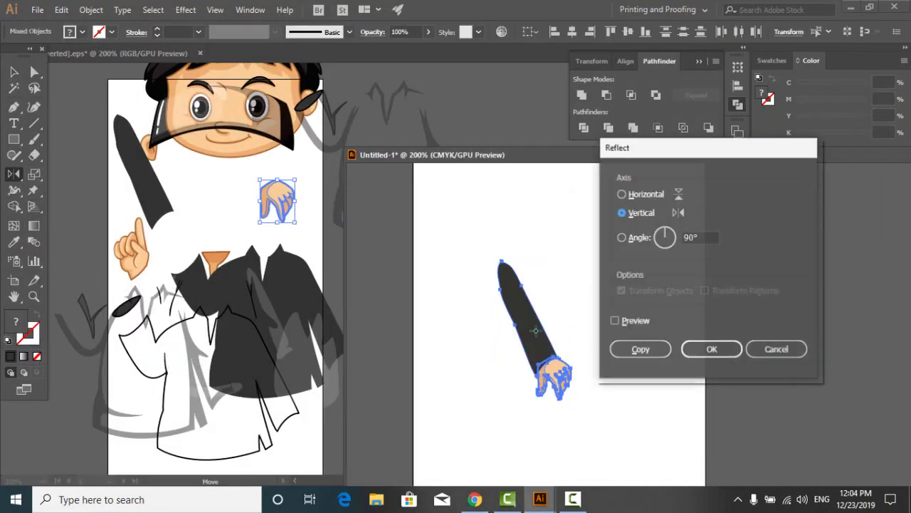
pyautogui.press('Return')
pyautogui.click(13, 72)
pyautogui.click(547, 202)
# Export the mirrored arm as a PNG named Rhand in the boy folder
pyautogui.click(35, 10)
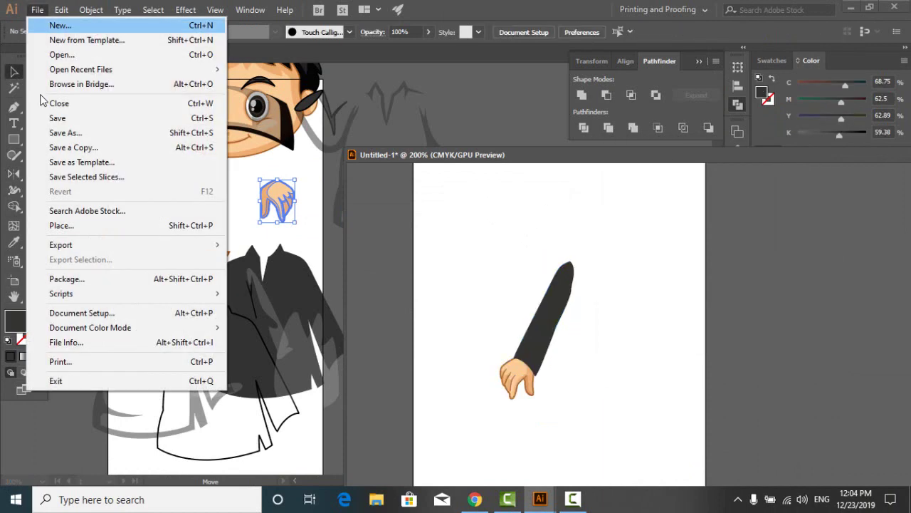
pyautogui.click(307, 262)
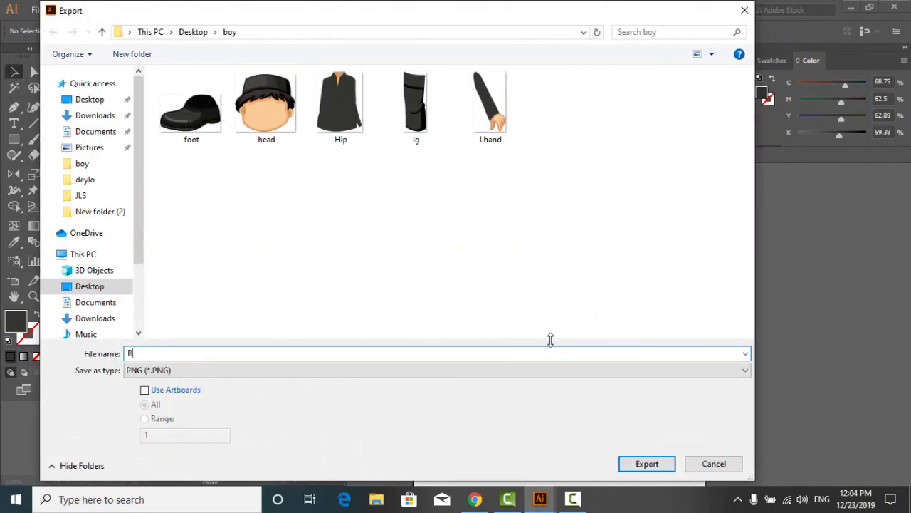
pyautogui.click(647, 464)
pyautogui.press('Return')
# Minimize the Untitled-1 document and then Illustrator to reach the desktop
pyautogui.moveTo(567, 156); pyautogui.dragTo(251, 127)
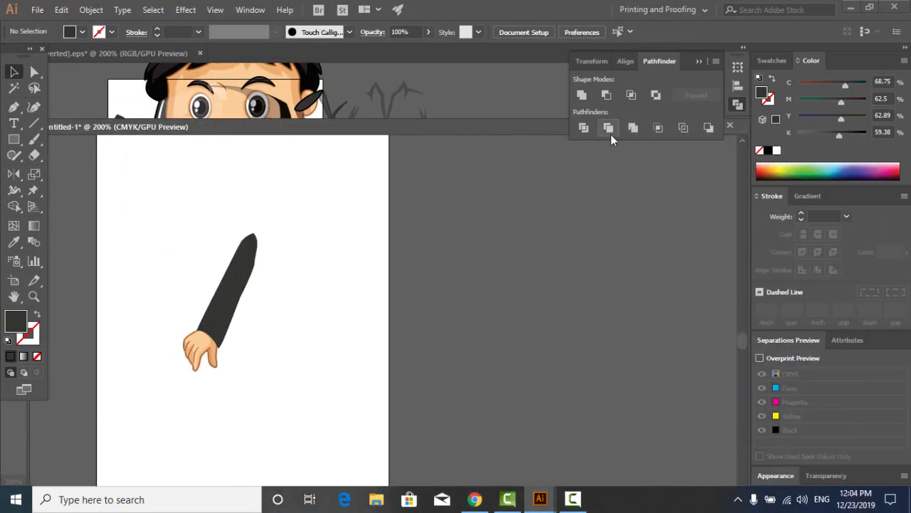
pyautogui.moveTo(548, 127); pyautogui.dragTo(549, 213)
pyautogui.click(690, 212)
pyautogui.click(851, 7)
# Turn on airplane mode and refresh the desktop
pyautogui.click(573, 499)
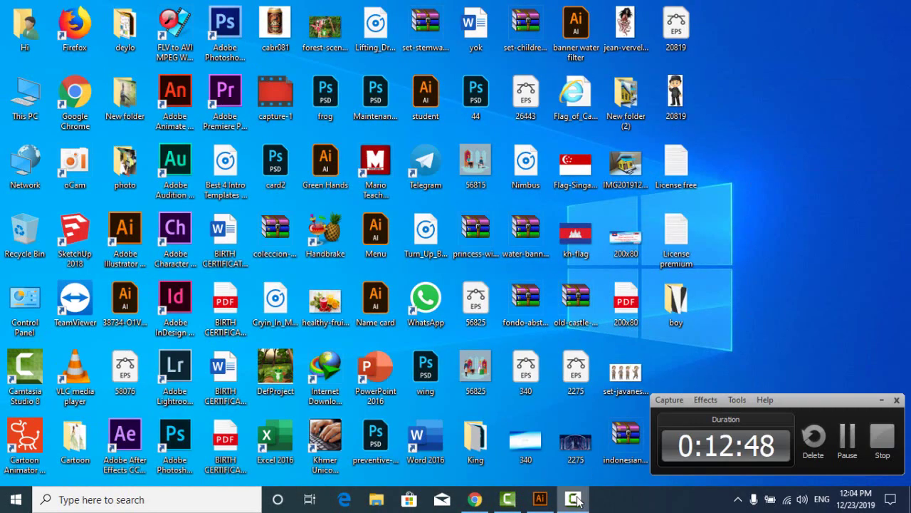
pyautogui.click(573, 500)
pyautogui.click(787, 499)
pyautogui.click(775, 476)
pyautogui.rightClick(757, 72)
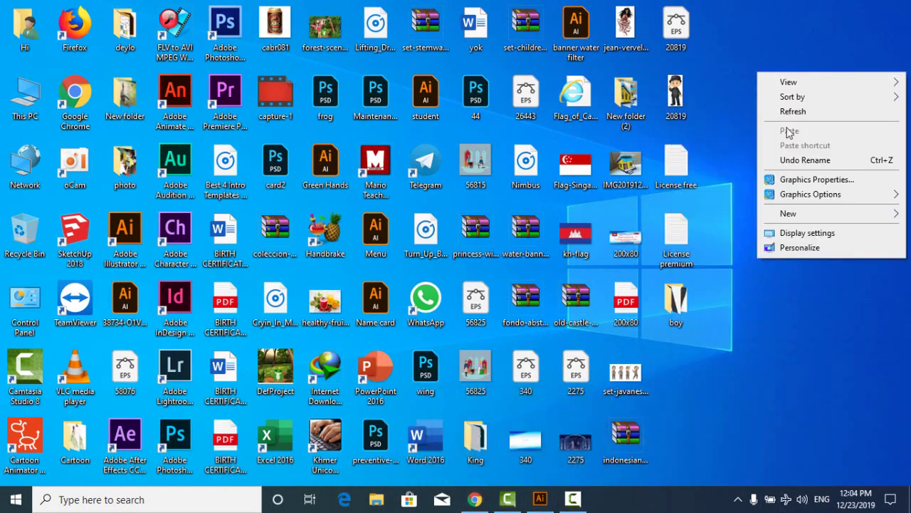
pyautogui.click(791, 112)
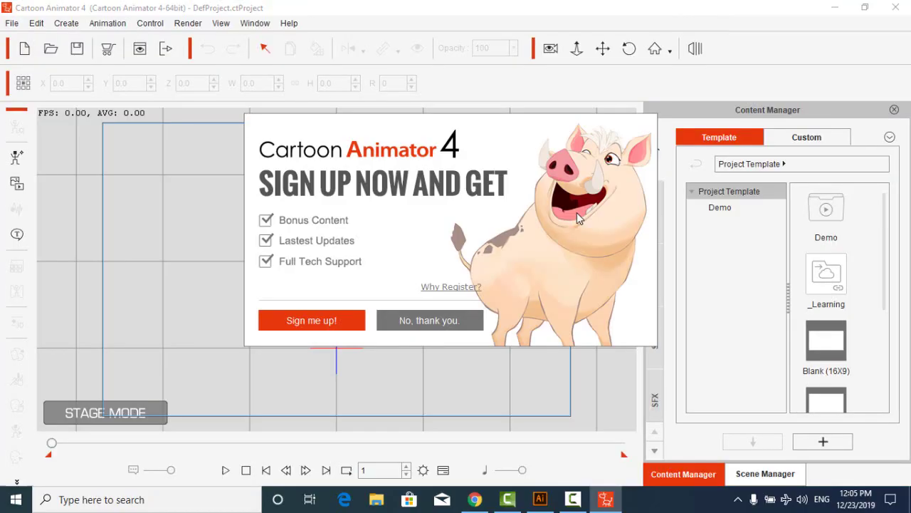
# Switch to Cartoon Animator 4, decline the sign-up offer and recentre the stage view
pyautogui.click(434, 319)
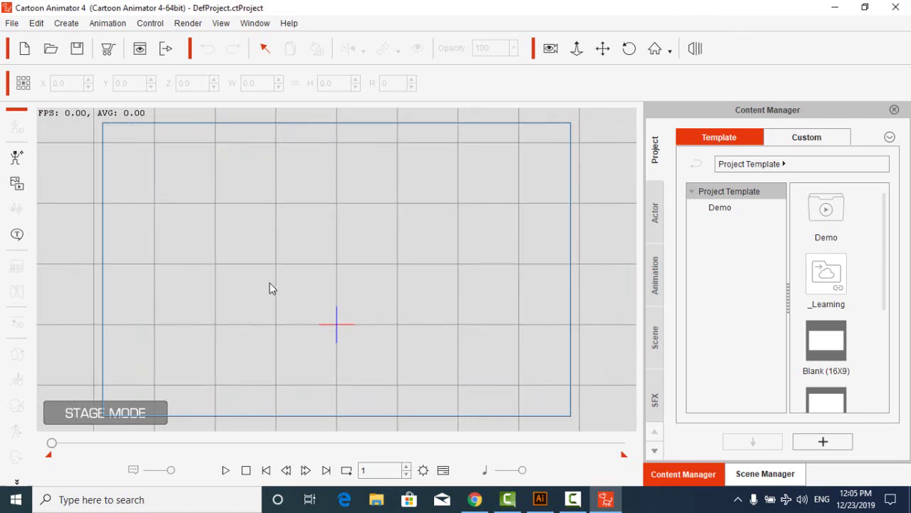
pyautogui.click(603, 49)
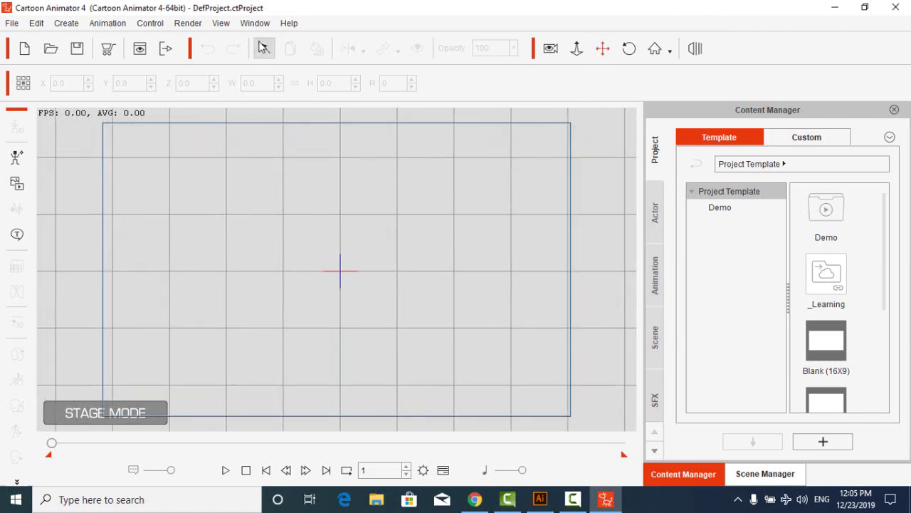
pyautogui.click(263, 48)
pyautogui.click(13, 187)
pyautogui.click(419, 187)
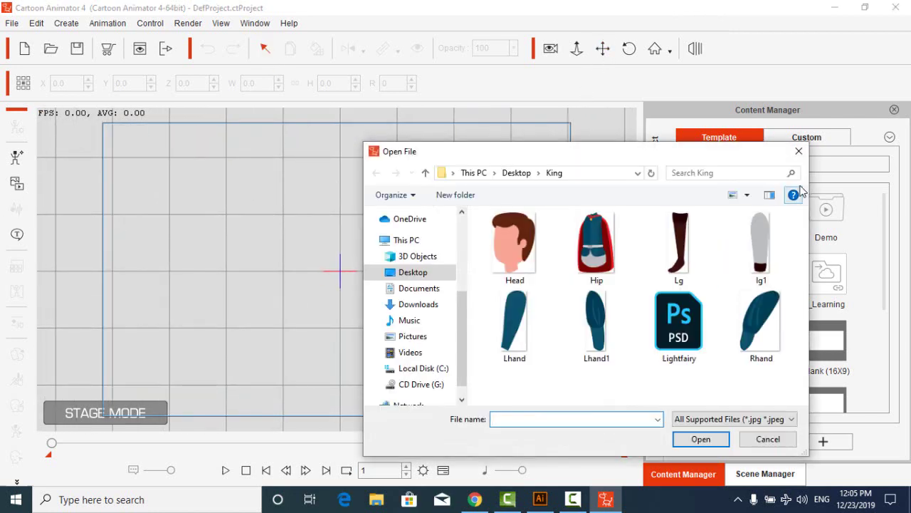
pyautogui.press('Escape')
# Place the tie-wearing human character from the _G3 360 actor templates on the stage for editing in Composer mode
pyautogui.click(655, 212)
pyautogui.click(701, 207)
pyautogui.click(740, 223)
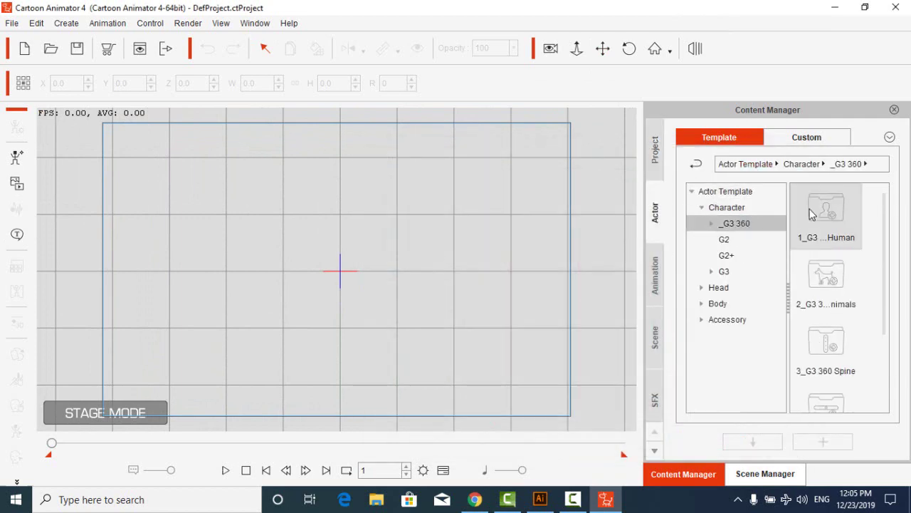
pyautogui.doubleClick(811, 213)
pyautogui.scroll(-1, 826, 306)
pyautogui.moveTo(826, 307); pyautogui.dragTo(278, 225)
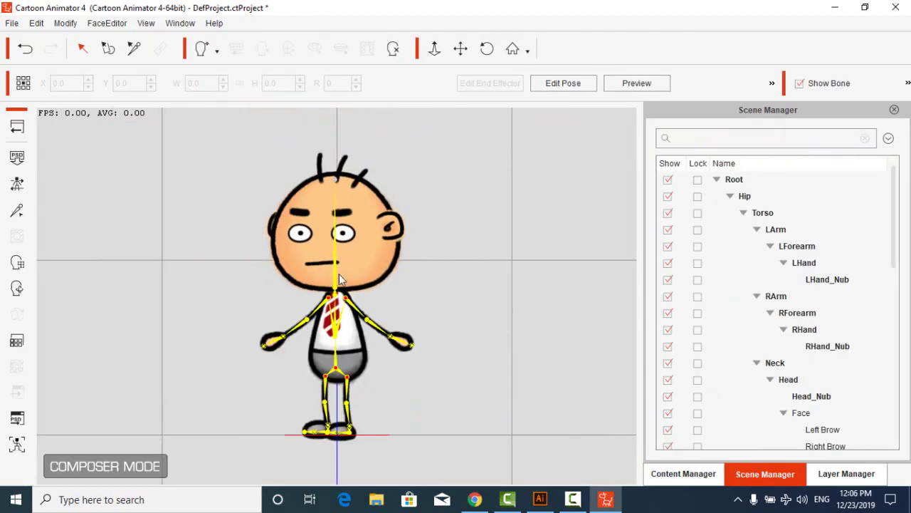
# Replace the character's LThigh sprite with the lg image from the boy folder
pyautogui.click(894, 110)
pyautogui.scroll(-2, 700, 369)
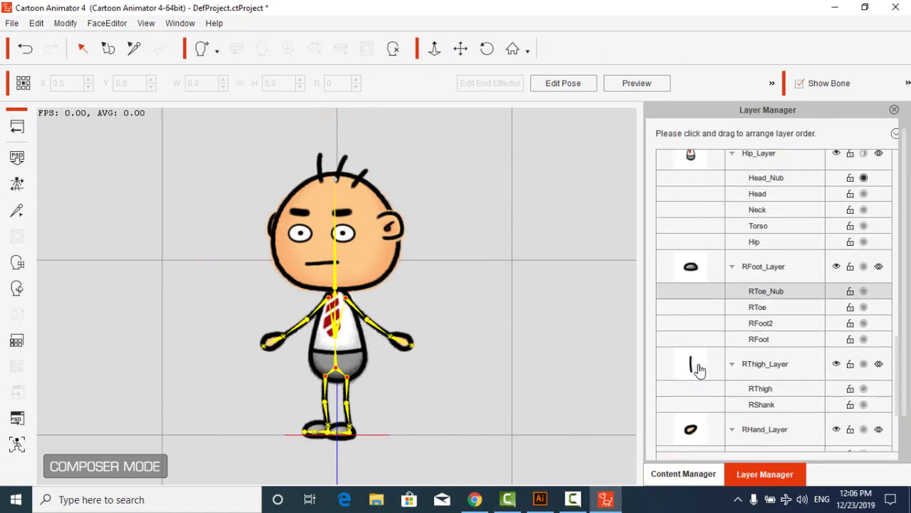
pyautogui.scroll(-1, 700, 368)
pyautogui.click(347, 388)
pyautogui.click(614, 150)
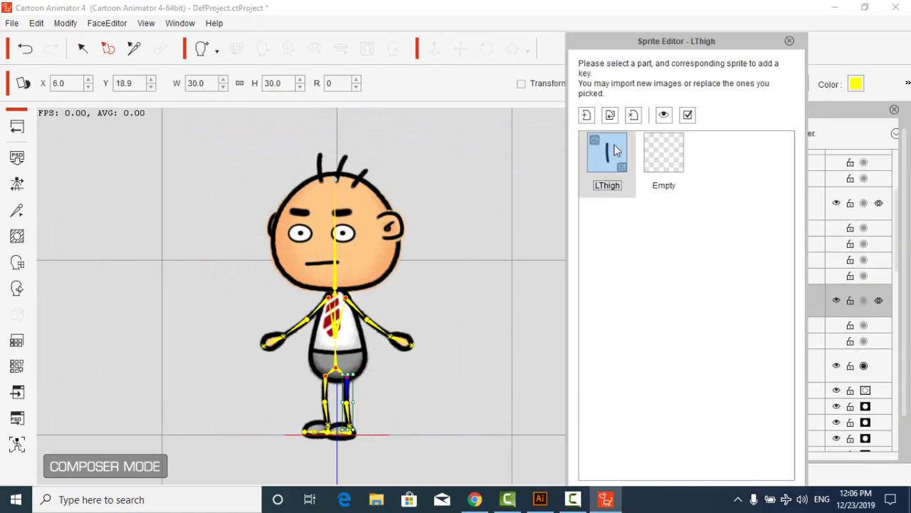
pyautogui.click(608, 114)
pyautogui.click(509, 164)
pyautogui.doubleClick(619, 153)
pyautogui.doubleClick(858, 139)
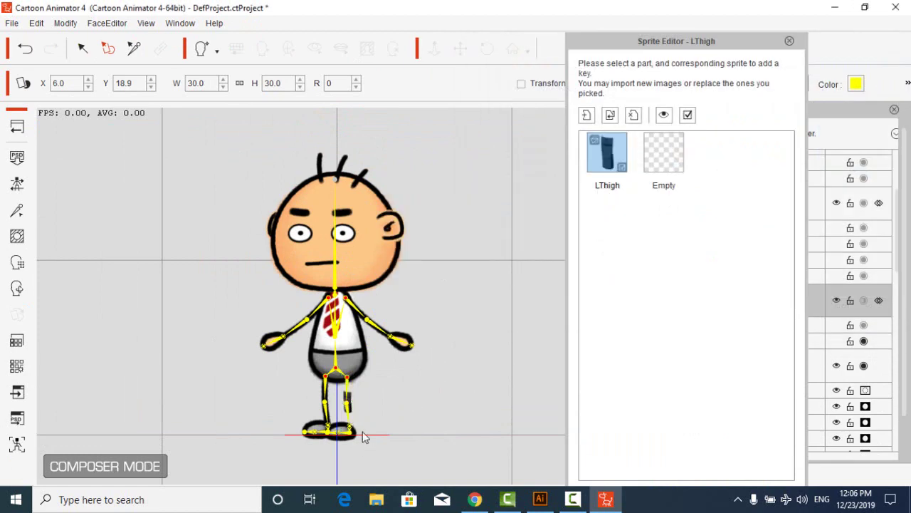
# Replace the character's Hip sprite with the exported Hip torso image
pyautogui.click(328, 346)
pyautogui.click(617, 161)
pyautogui.click(610, 115)
pyautogui.doubleClick(763, 143)
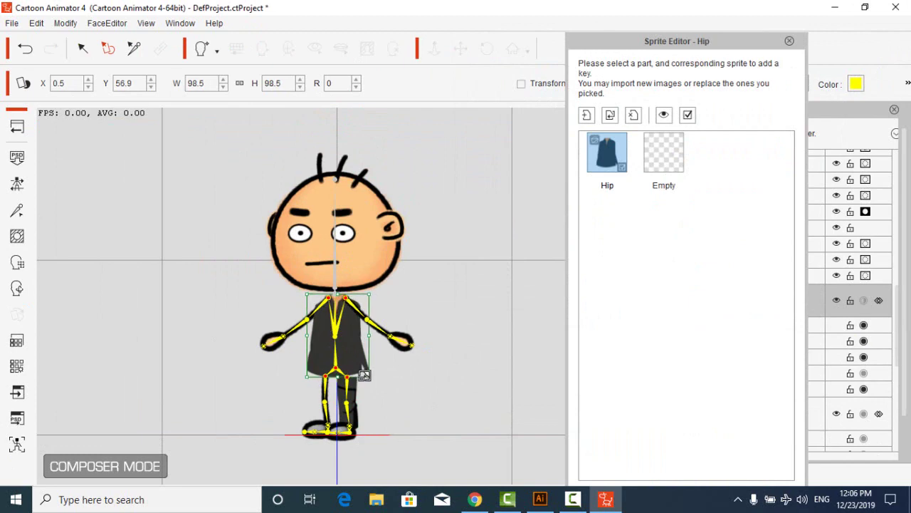
# Replace the character's RThigh sprite with the lg image
pyautogui.click(324, 395)
pyautogui.click(586, 116)
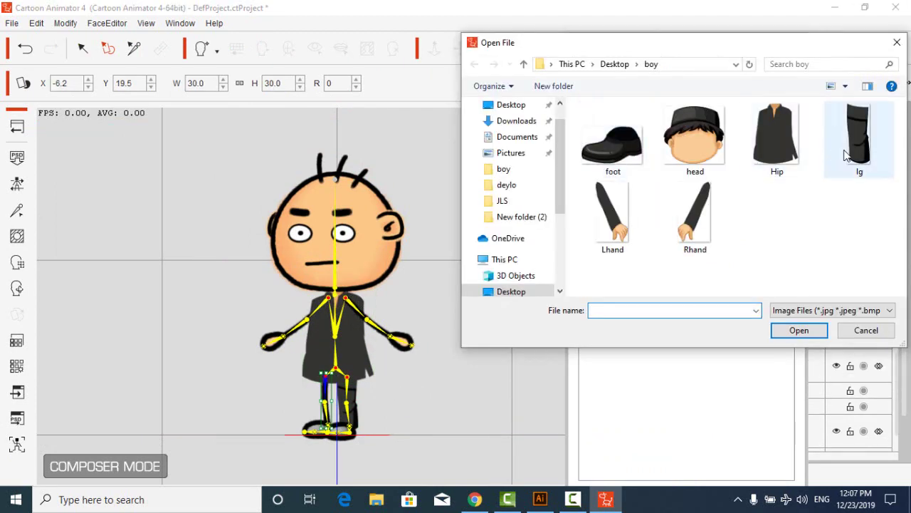
pyautogui.doubleClick(850, 135)
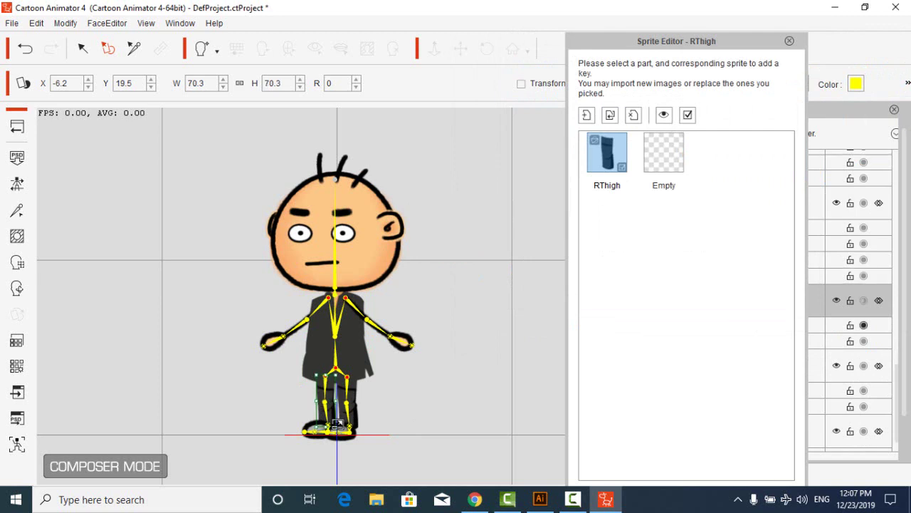
# Move the Sprite Editor clear of the character and replace the LFoot and RFoot sprites with the foot image
pyautogui.scroll(3, 346, 464)
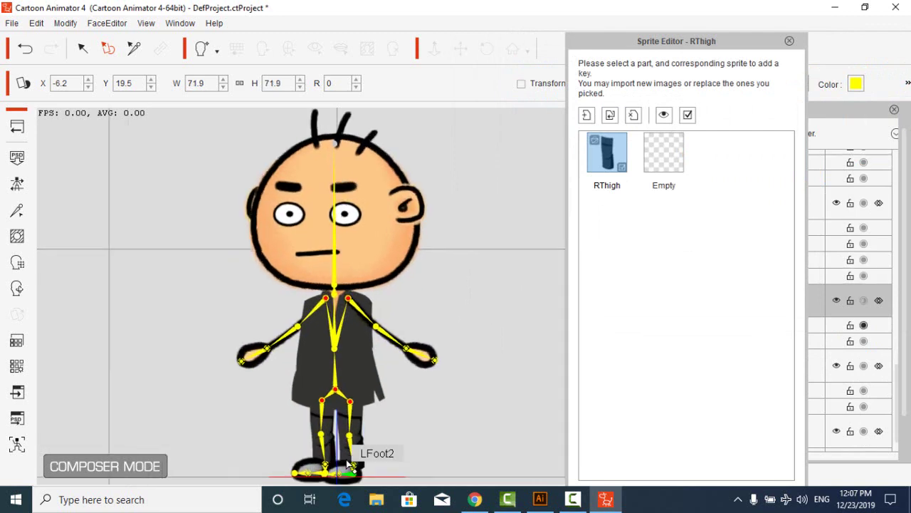
pyautogui.moveTo(678, 46); pyautogui.dragTo(849, 61)
pyautogui.scroll(-1, 376, 473)
pyautogui.click(349, 471)
pyautogui.click(347, 468)
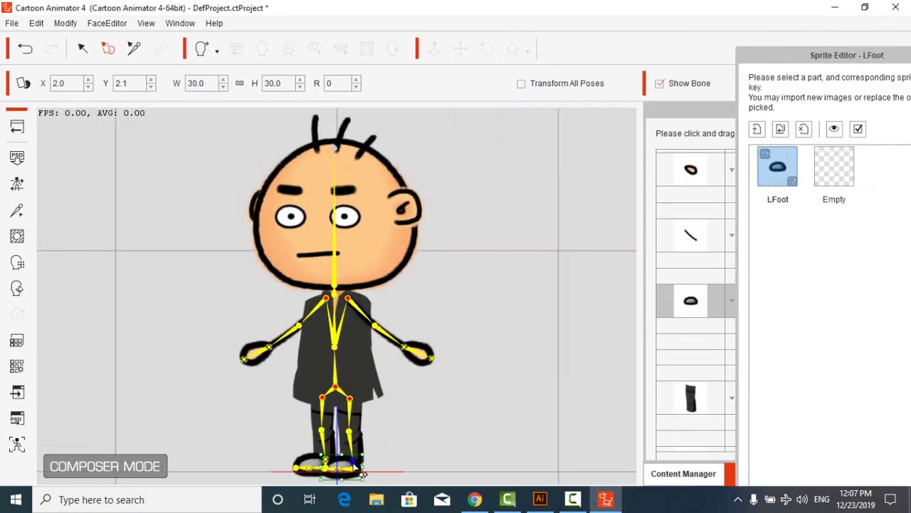
pyautogui.doubleClick(776, 164)
pyautogui.doubleClick(625, 163)
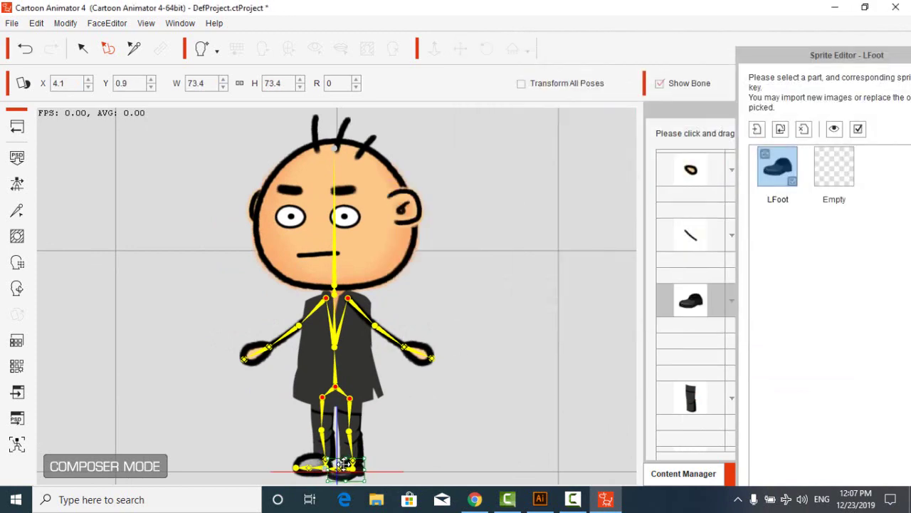
pyautogui.click(323, 466)
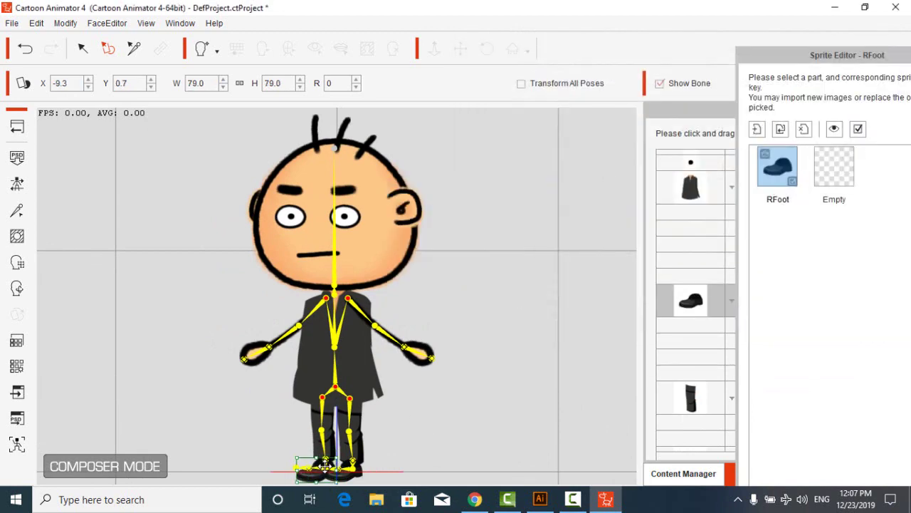
# Replace the LArm sprite with the Lhand image and select the template's original LHand layer
pyautogui.click(361, 309)
pyautogui.doubleClick(773, 182)
pyautogui.doubleClick(618, 214)
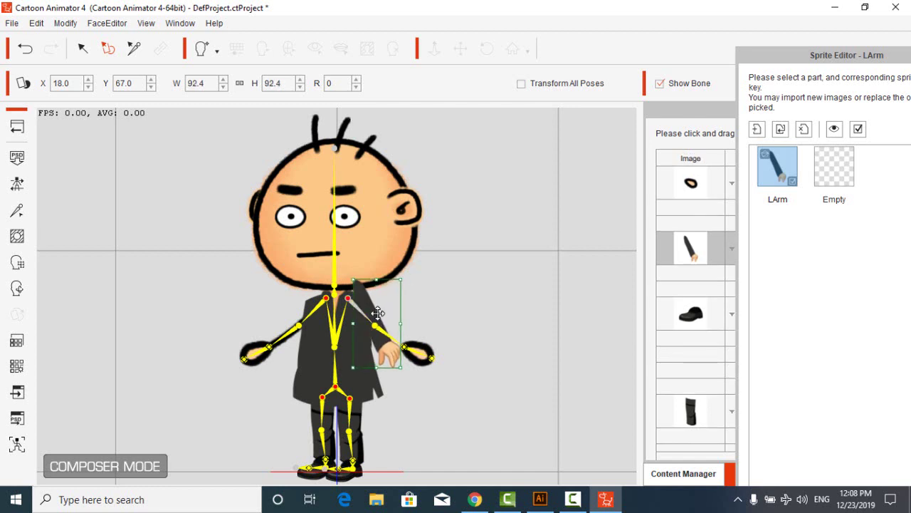
pyautogui.click(433, 360)
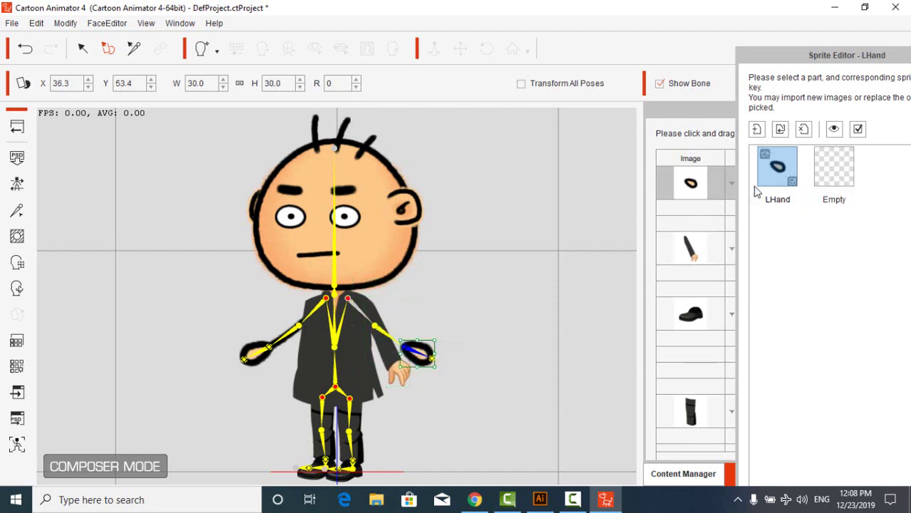
pyautogui.click(697, 184)
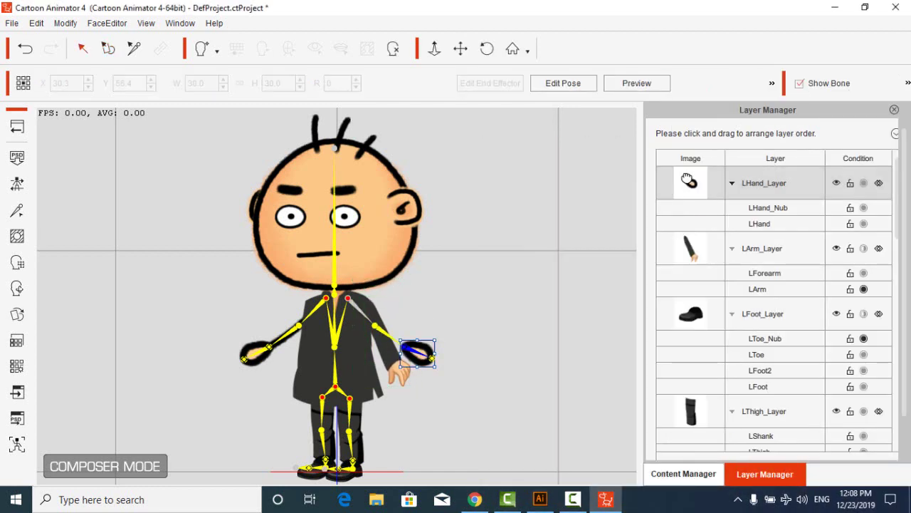
# Replace the character's RArm sprite with the Rhand image
pyautogui.click(314, 310)
pyautogui.click(17, 340)
pyautogui.click(381, 143)
pyautogui.click(379, 108)
pyautogui.doubleClick(568, 205)
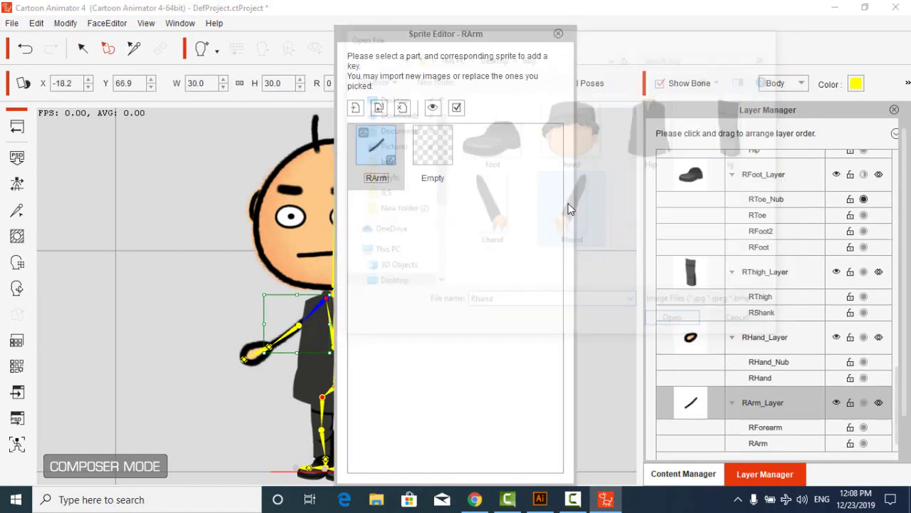
# Scale the right arm sprite to 84.5, rotate it to 2, and position it at X -23.0, Y 58.5 on the right shoulder
pyautogui.moveTo(521, 33); pyautogui.dragTo(775, 46)
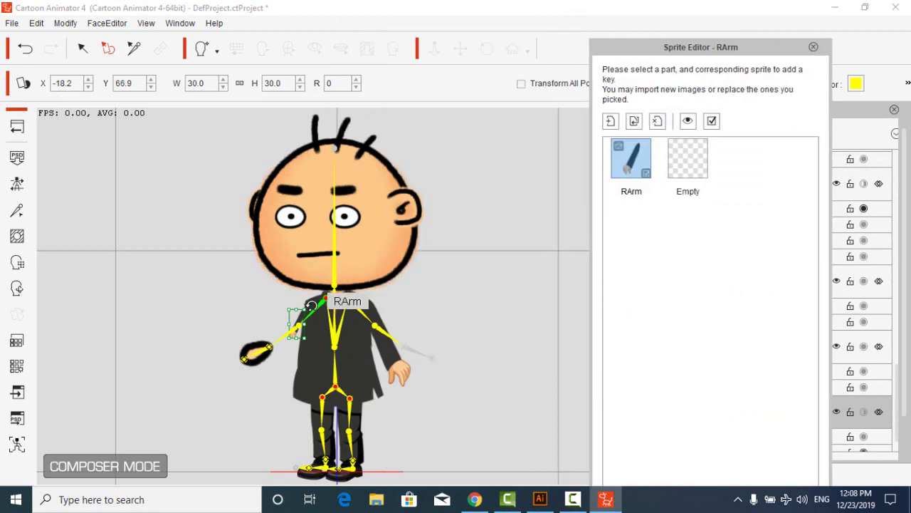
pyautogui.moveTo(282, 307); pyautogui.dragTo(265, 299)
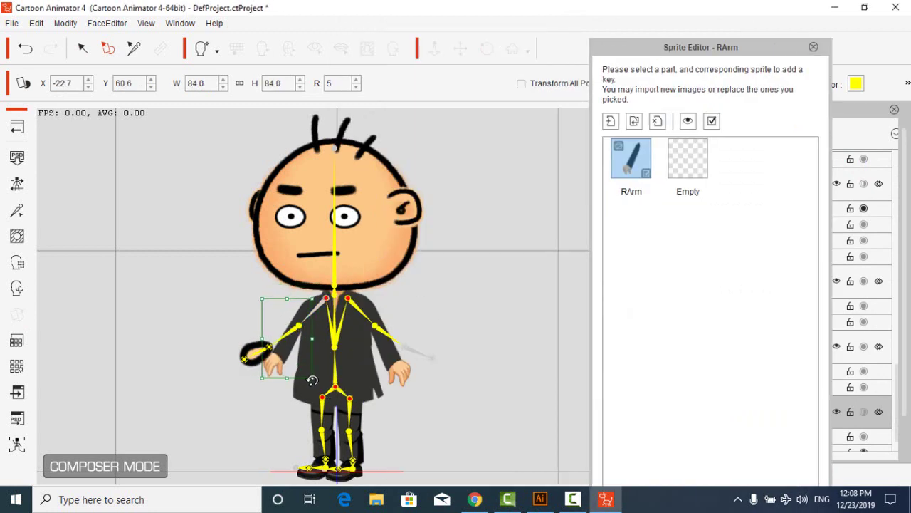
pyautogui.moveTo(308, 384); pyautogui.dragTo(292, 360)
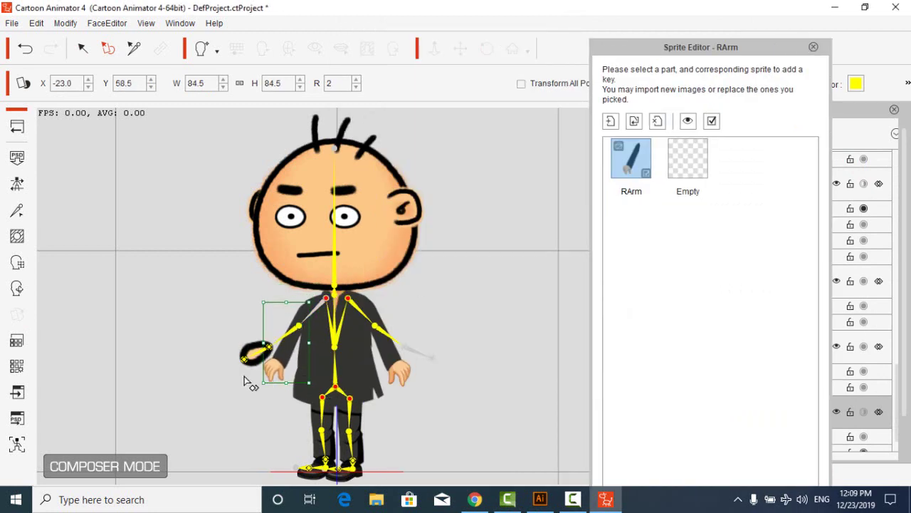
# Close the Sprite Editor and remove the template's original RHand layer from the character
pyautogui.click(254, 356)
pyautogui.click(813, 47)
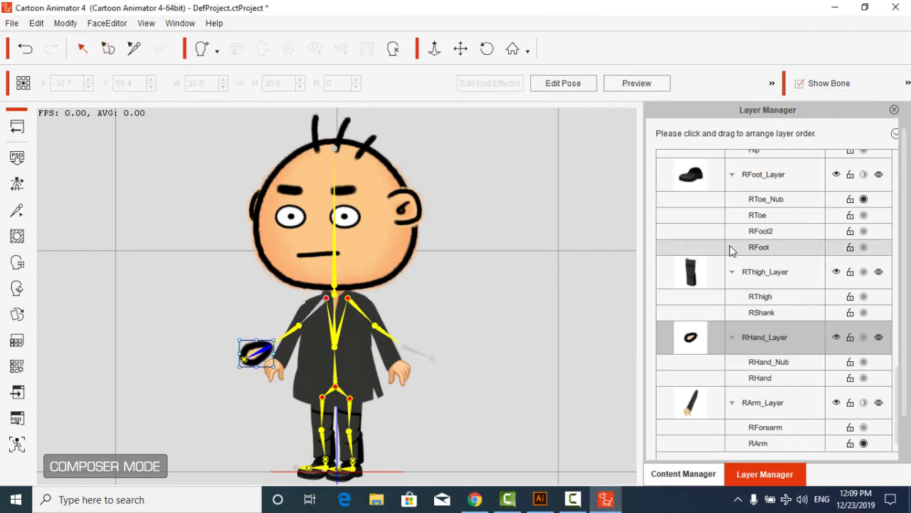
pyautogui.click(335, 282)
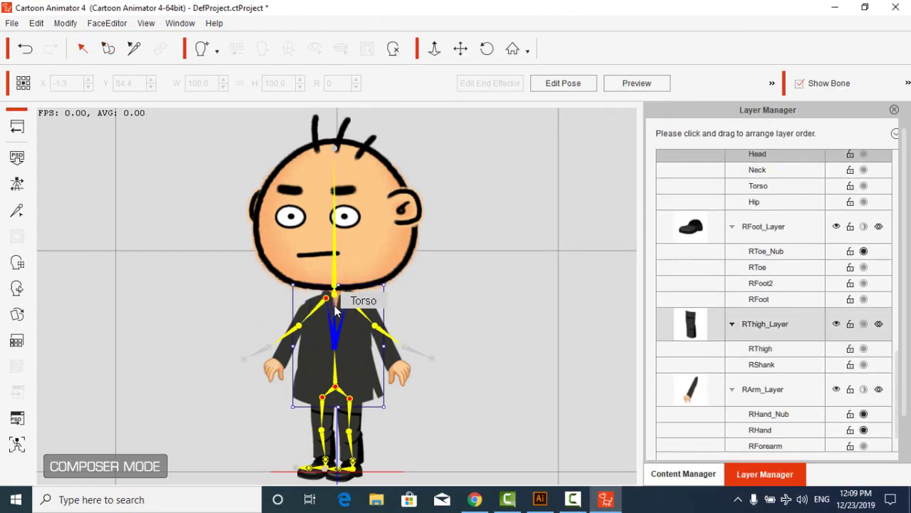
# Select the Talking Head and open its Face image in Photoshop for editing
pyautogui.click(334, 305)
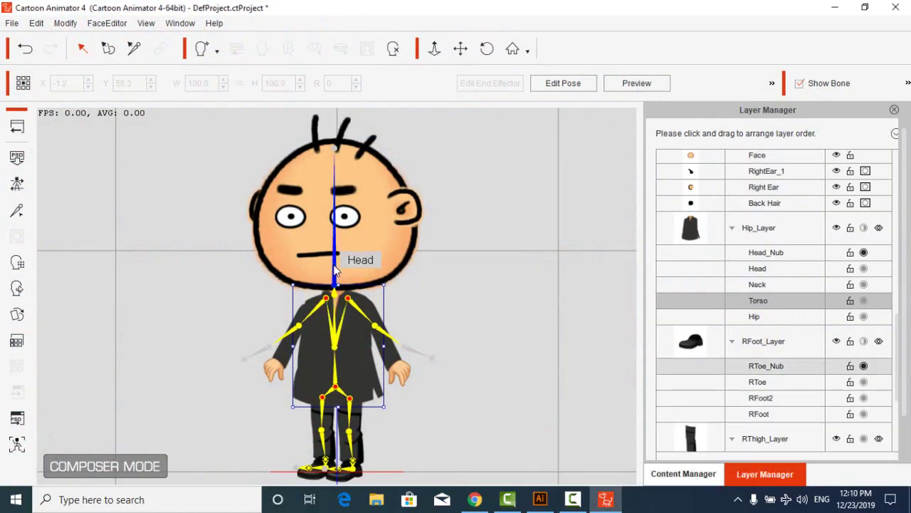
pyautogui.click(336, 270)
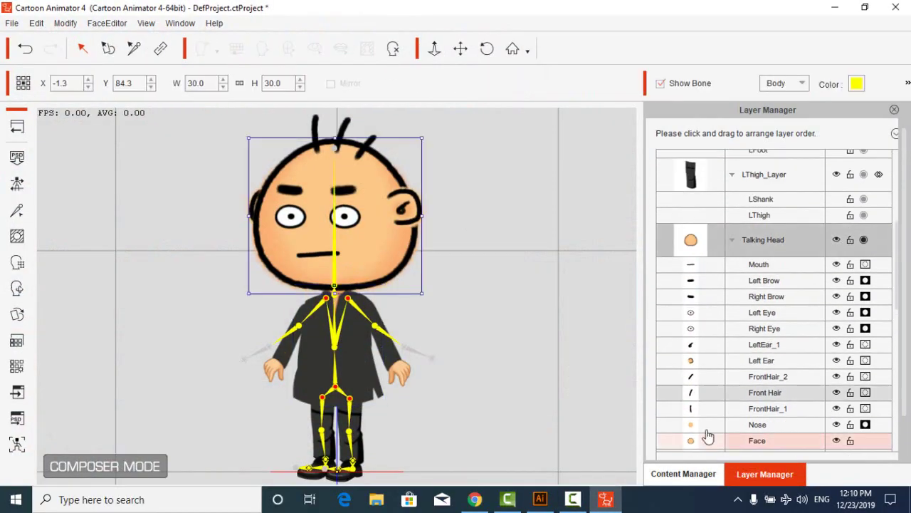
pyautogui.scroll(-10, 705, 430)
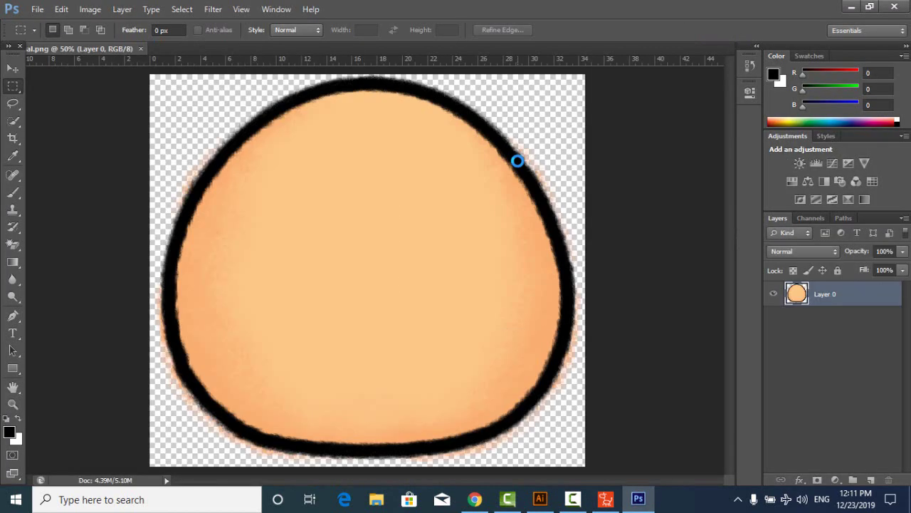
# Open head.png, move its artwork into the template face document, and close head.png without saving
pyautogui.click(13, 68)
pyautogui.click(37, 10)
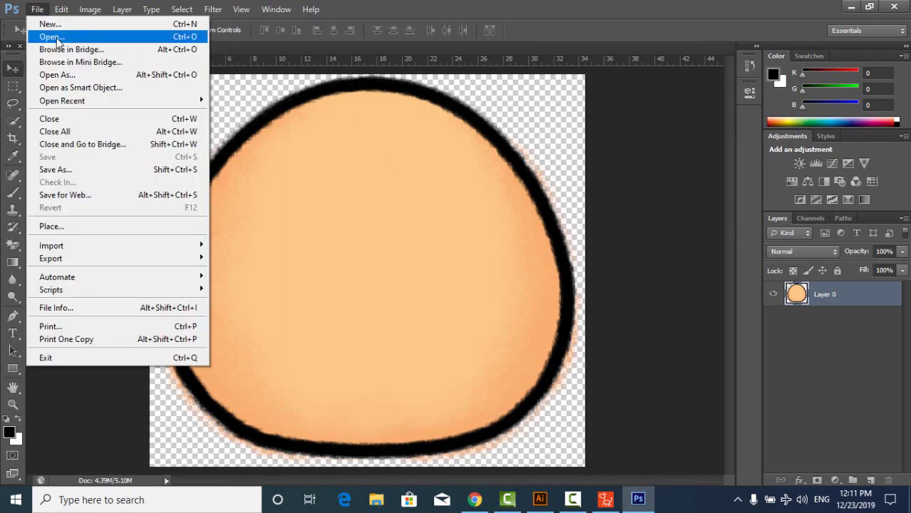
pyautogui.click(42, 34)
pyautogui.doubleClick(368, 146)
pyautogui.doubleClick(437, 142)
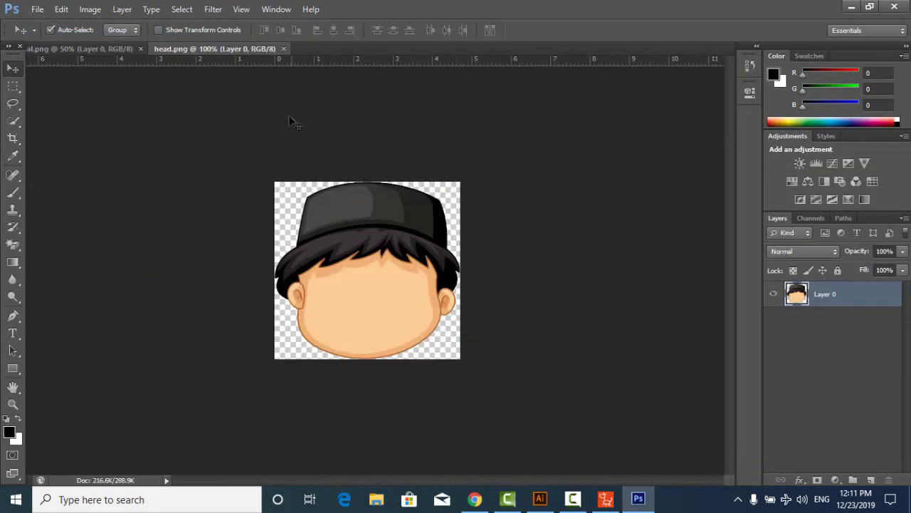
pyautogui.moveTo(231, 53); pyautogui.dragTo(430, 113)
pyautogui.moveTo(455, 231); pyautogui.dragTo(260, 212)
pyautogui.click(545, 111)
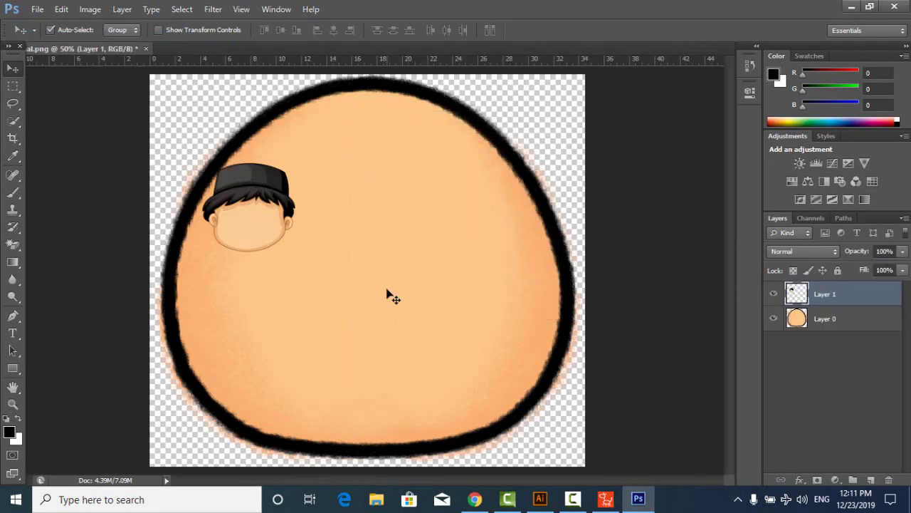
# Enlarge the boy's head with Free Transform to about 390% or slightly more so it covers the template face
pyautogui.hotkey('ctrl', 't')
pyautogui.moveTo(302, 252); pyautogui.dragTo(470, 414)
pyautogui.moveTo(468, 161); pyautogui.dragTo(537, 94)
pyautogui.moveTo(199, 416); pyautogui.dragTo(168, 447)
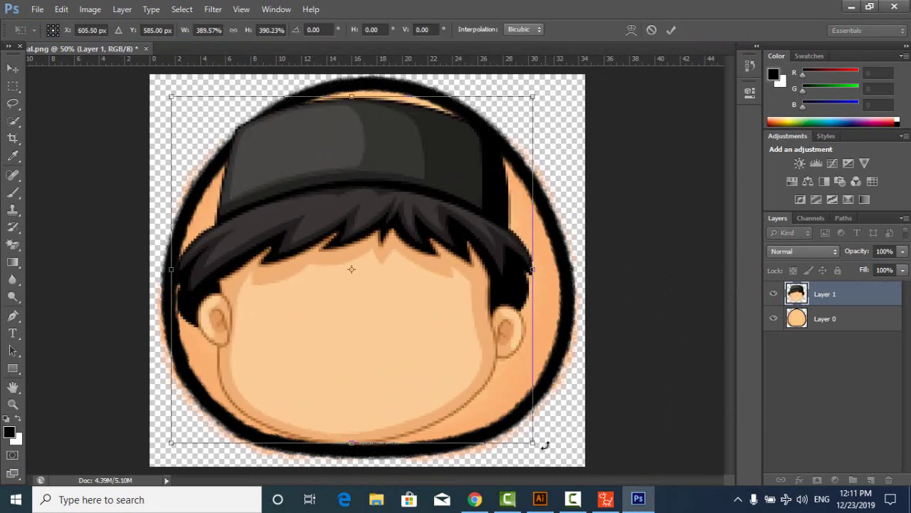
pyautogui.moveTo(540, 446); pyautogui.dragTo(554, 454)
pyautogui.press('Return')
# Delete the template face layer, Layer 0, from beneath the boy's head
pyautogui.click(824, 320)
pyautogui.click(803, 355)
pyautogui.moveTo(853, 319); pyautogui.dragTo(888, 478)
# Save the edited head as a PNG over the Normal file in the CTA4Temp folder
pyautogui.click(38, 10)
pyautogui.click(53, 172)
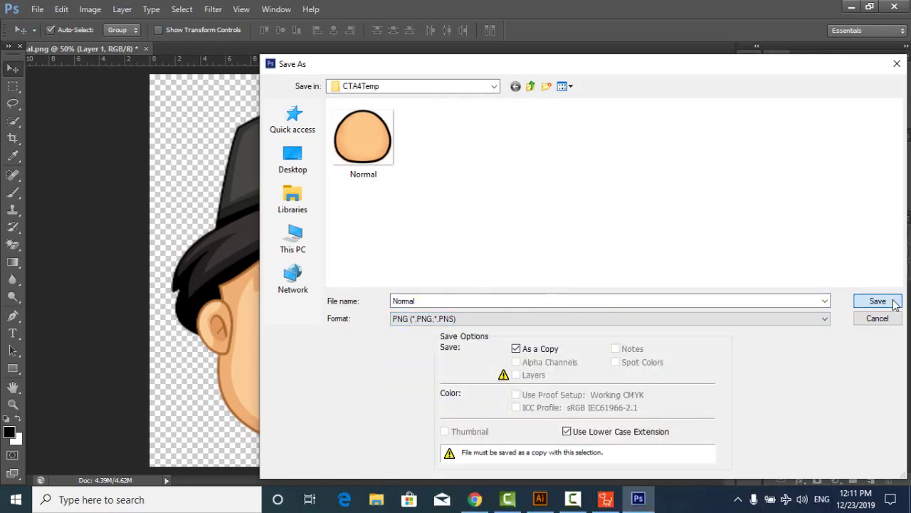
pyautogui.click(888, 301)
pyautogui.click(494, 153)
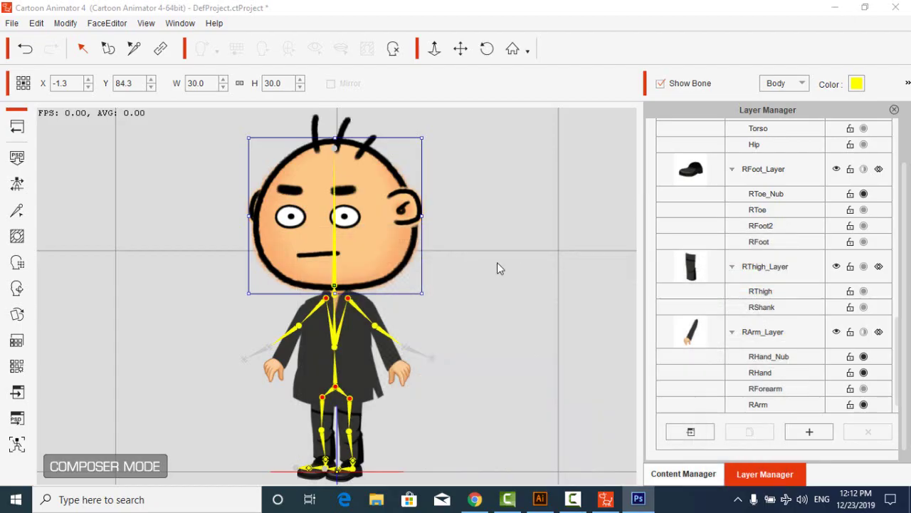
# Switch back to Cartoon Animator and move both eyes and the mouth down onto the new face
pyautogui.click(330, 271)
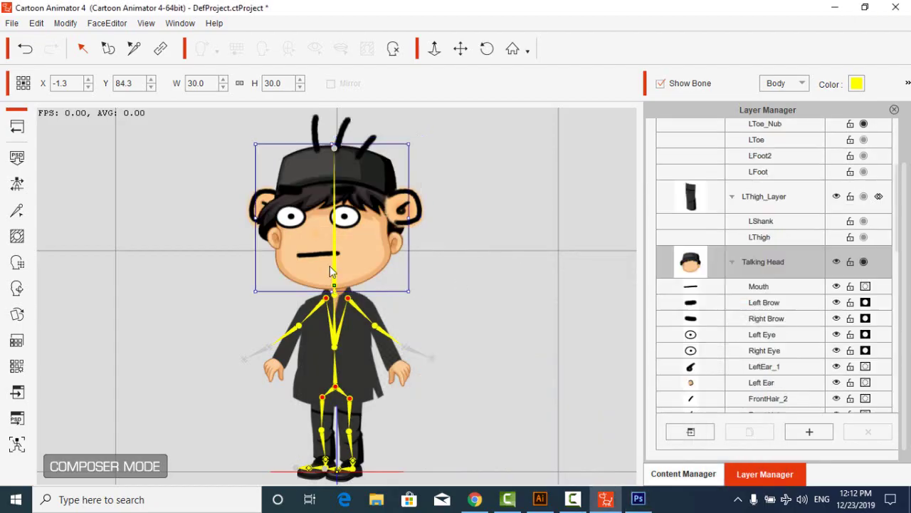
pyautogui.moveTo(353, 217); pyautogui.dragTo(364, 229)
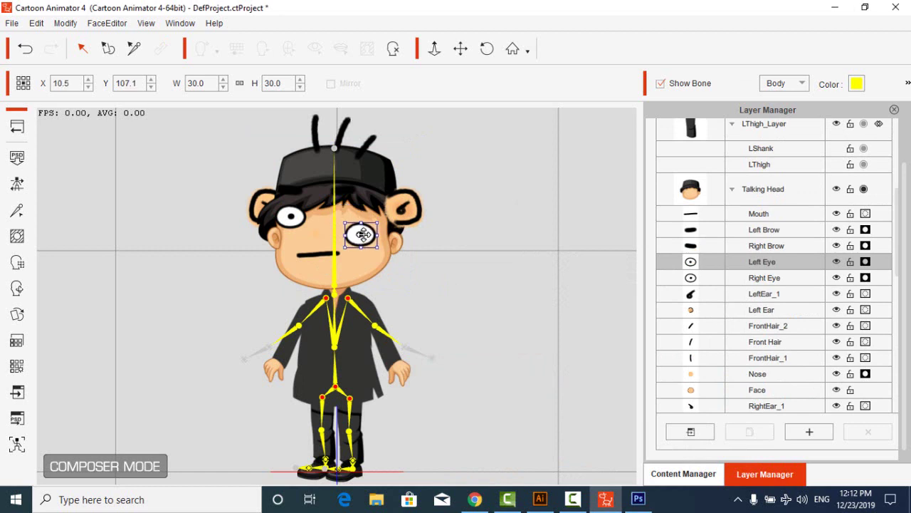
pyautogui.moveTo(299, 222); pyautogui.dragTo(313, 242)
pyautogui.click(324, 254)
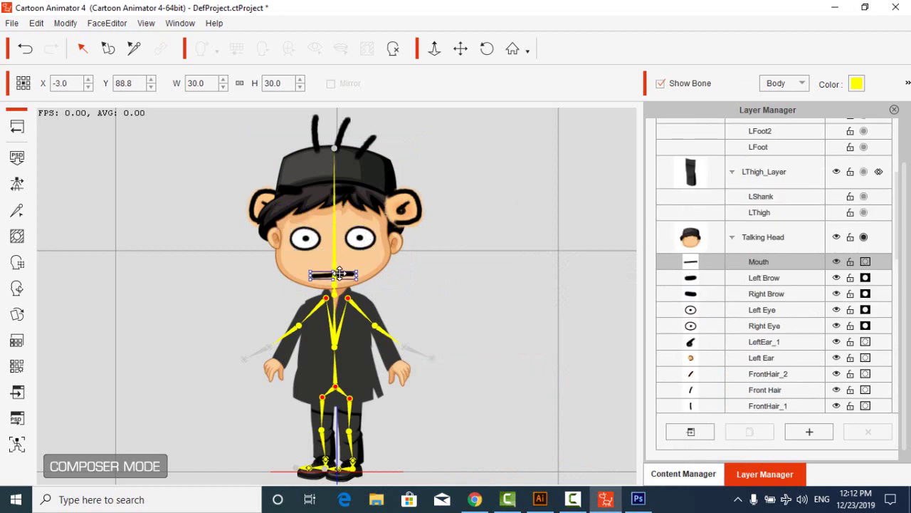
# Lower the left and right brows to sit above the eyes and fine-tune the height of both eyes
pyautogui.click(402, 203)
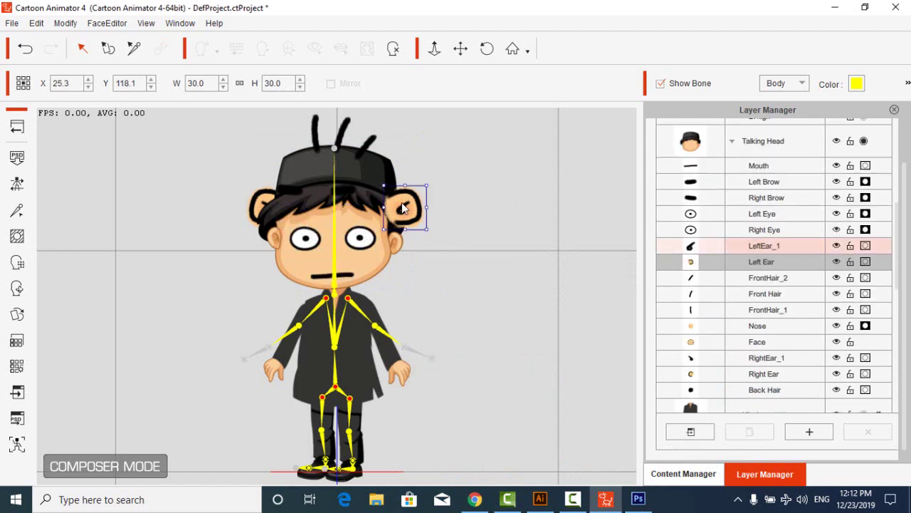
pyautogui.click(346, 197)
pyautogui.click(288, 188)
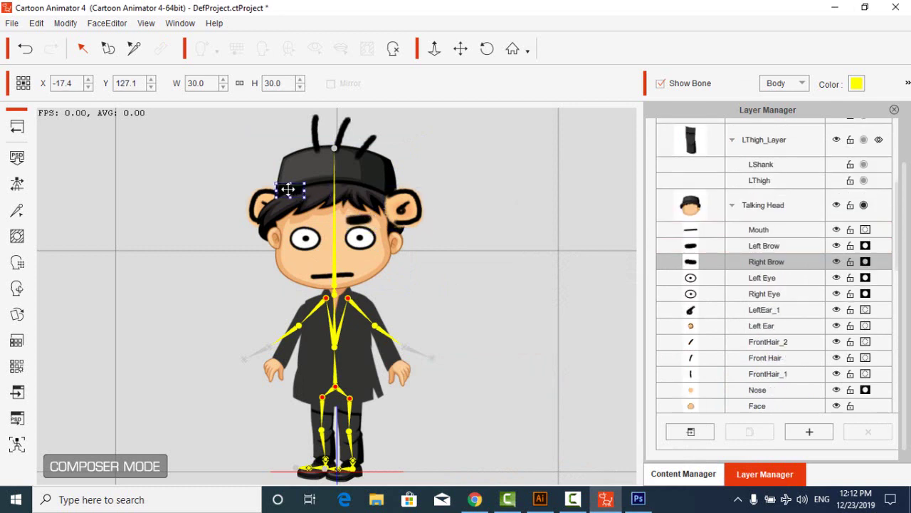
pyautogui.click(307, 239)
pyautogui.click(361, 238)
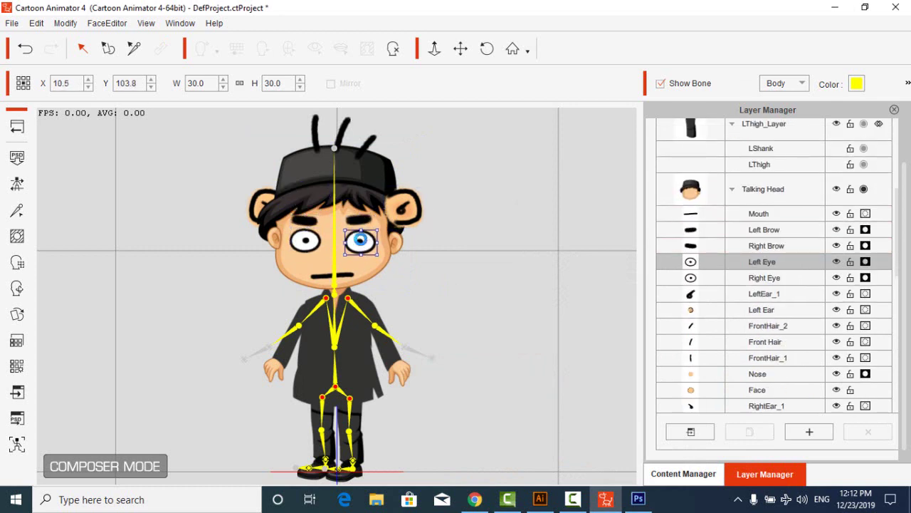
pyautogui.click(360, 218)
# Remove the template's left and right ear sprites and the front hair sprites from the head
pyautogui.click(409, 208)
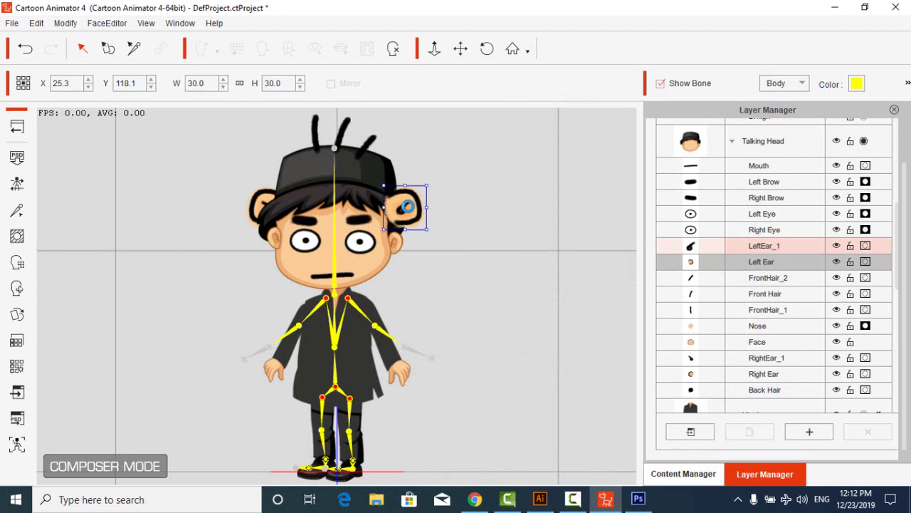
pyautogui.press('Delete')
pyautogui.click(404, 207)
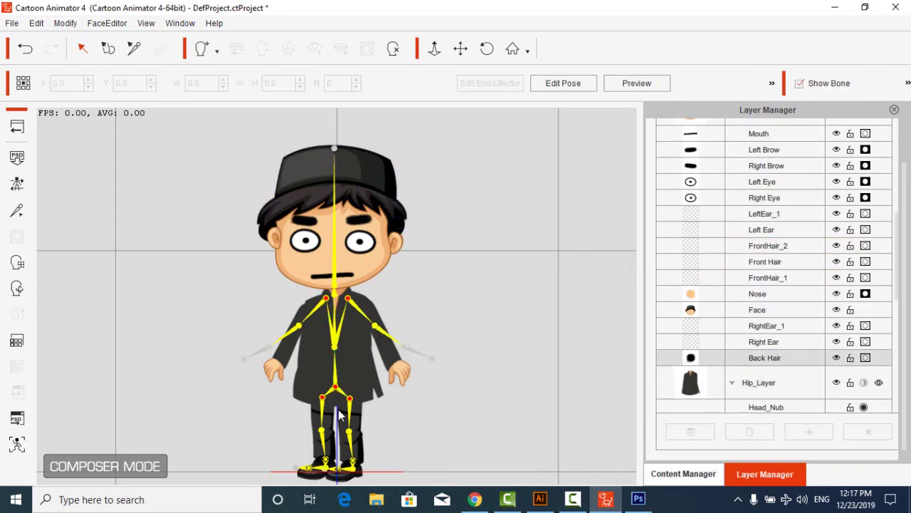
# Edit the bones so the LArm and RArm joints sit at the shoulders and the arm bones follow the sleeves
pyautogui.scroll(3, 465, 169)
pyautogui.scroll(3, 342, 258)
pyautogui.click(133, 49)
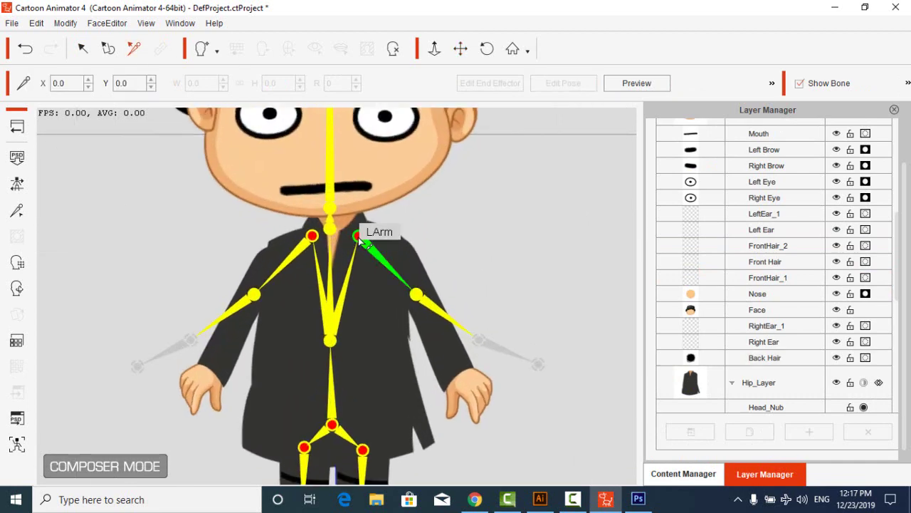
pyautogui.moveTo(360, 237); pyautogui.dragTo(397, 248)
pyautogui.moveTo(461, 247); pyautogui.dragTo(464, 278)
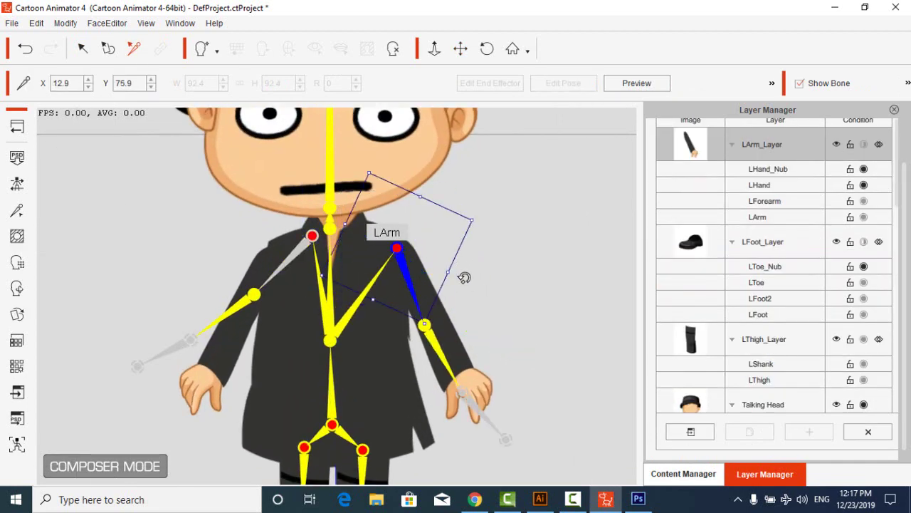
pyautogui.moveTo(311, 236); pyautogui.dragTo(274, 256)
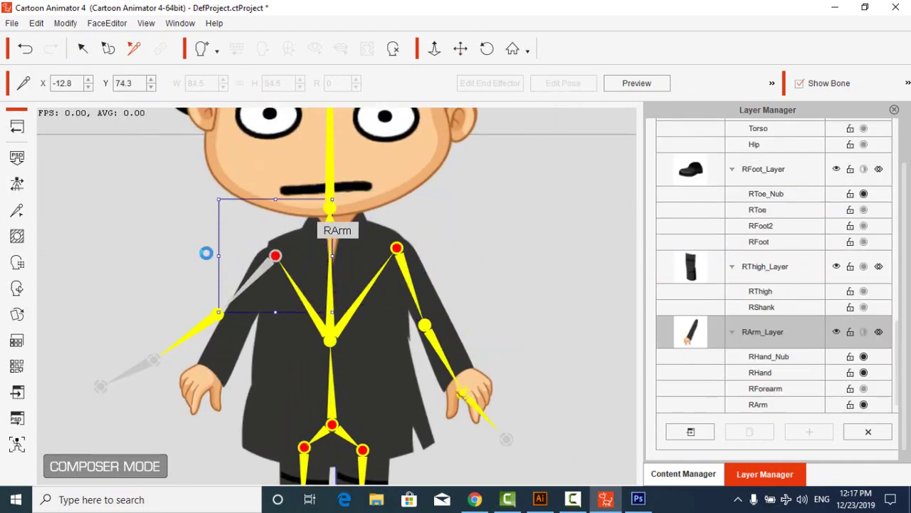
pyautogui.moveTo(205, 253); pyautogui.dragTo(287, 347)
# Open the Sprite Editor for the Right Eye and import the eye image as a new sprite
pyautogui.click(461, 49)
pyautogui.moveTo(484, 284); pyautogui.dragTo(482, 55)
pyautogui.moveTo(491, 227); pyautogui.dragTo(492, 363)
pyautogui.moveTo(474, 139); pyautogui.dragTo(465, 434)
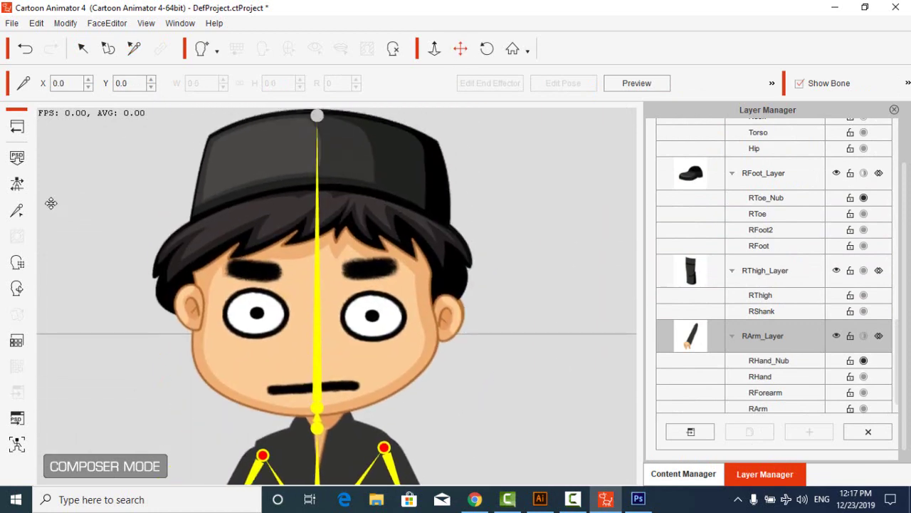
pyautogui.click(107, 50)
pyautogui.click(261, 320)
pyautogui.click(22, 316)
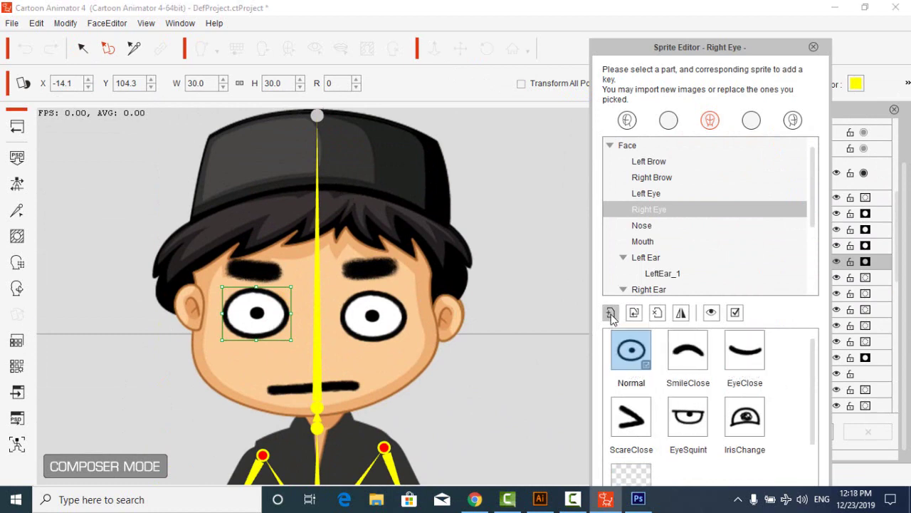
pyautogui.click(611, 313)
pyautogui.doubleClick(612, 165)
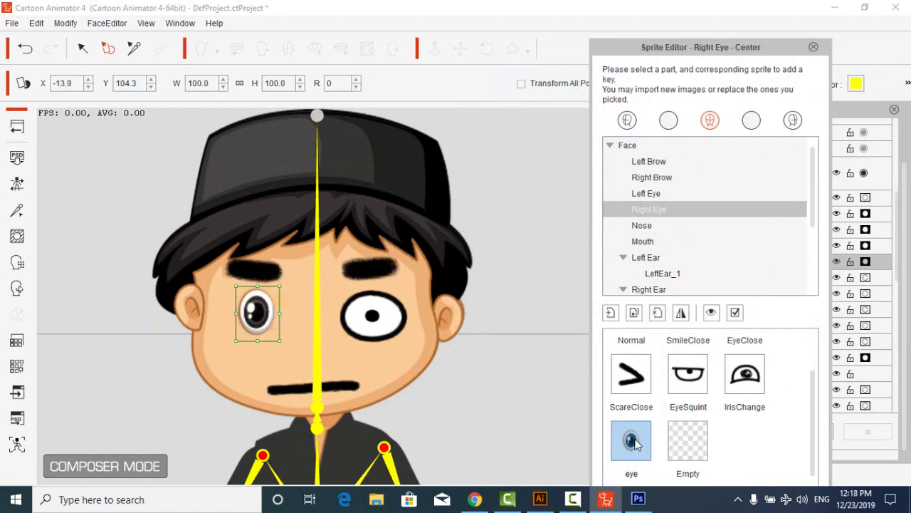
# Apply the eye sprite to the Right Eye, widen it to 125.3, and place it at X -14.2, Y 105.0
pyautogui.doubleClick(635, 444)
pyautogui.moveTo(236, 313); pyautogui.dragTo(230, 313)
pyautogui.moveTo(254, 314)
pyautogui.mouseDown()
pyautogui.moveTo(276, 311)
pyautogui.moveTo(267, 311)
pyautogui.mouseUp()
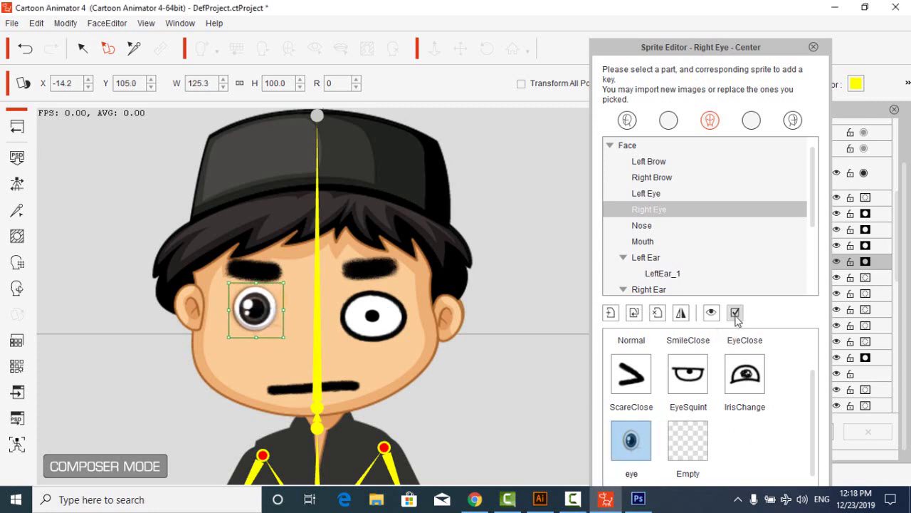
# Import the eye image for the Left Eye, widen it to 129.8 at X 11.1, Y 104.6, and make it the default sprite
pyautogui.click(395, 317)
pyautogui.click(672, 356)
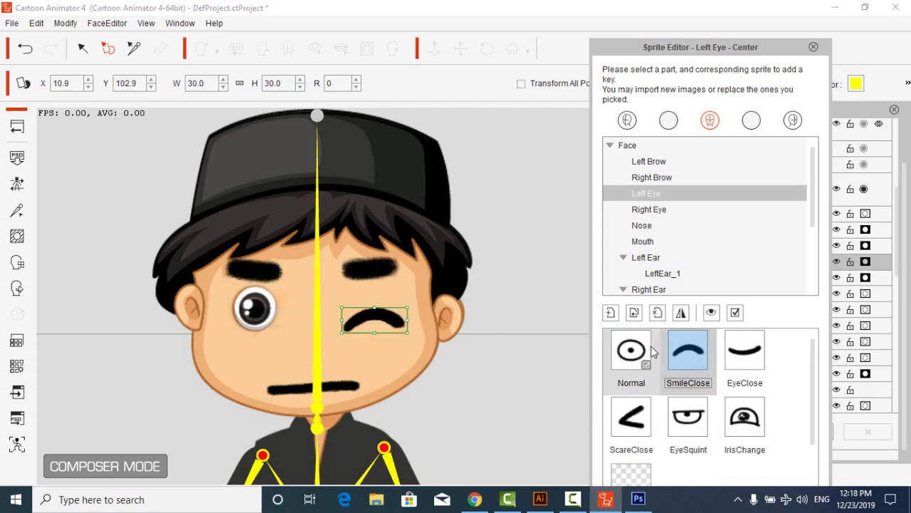
pyautogui.click(630, 349)
pyautogui.click(611, 312)
pyautogui.doubleClick(630, 169)
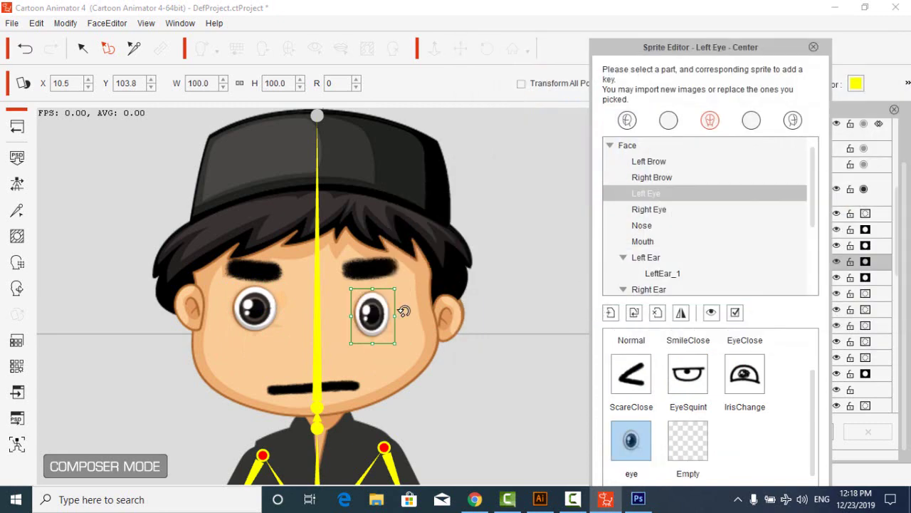
pyautogui.click(735, 312)
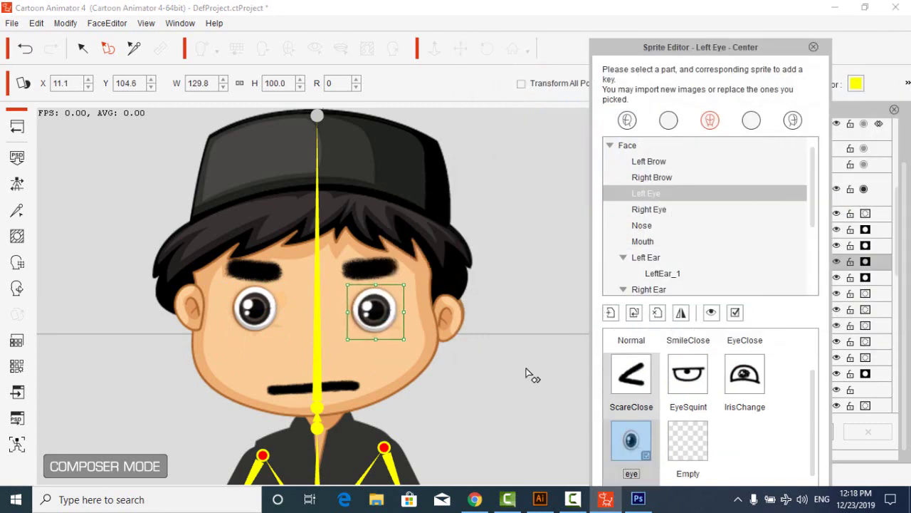
# Go through the Left Eye's Normal, SmileClose, EyeClose and ScareClose sprites, aligning them with the new eye, and reselect the eye sprite
pyautogui.scroll(2, 625, 377)
pyautogui.click(631, 353)
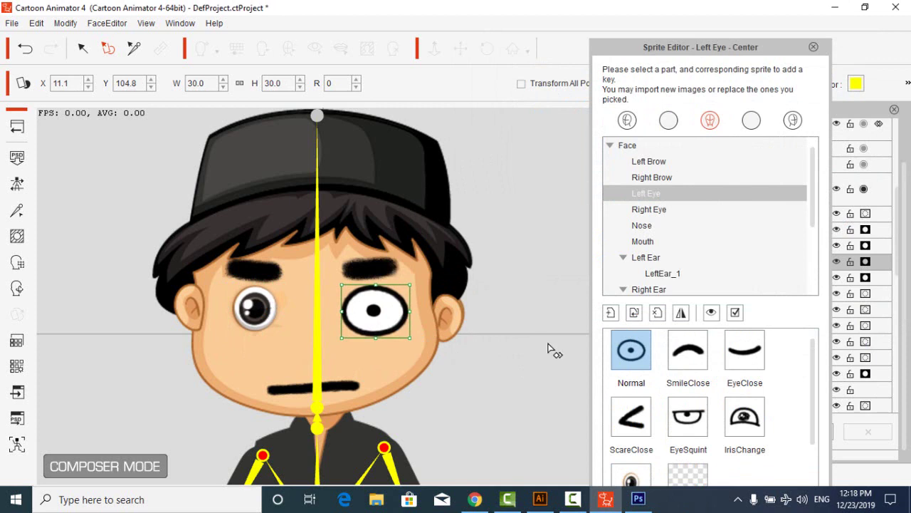
pyautogui.click(687, 351)
pyautogui.click(752, 362)
pyautogui.moveTo(387, 317); pyautogui.dragTo(373, 299)
pyautogui.click(631, 417)
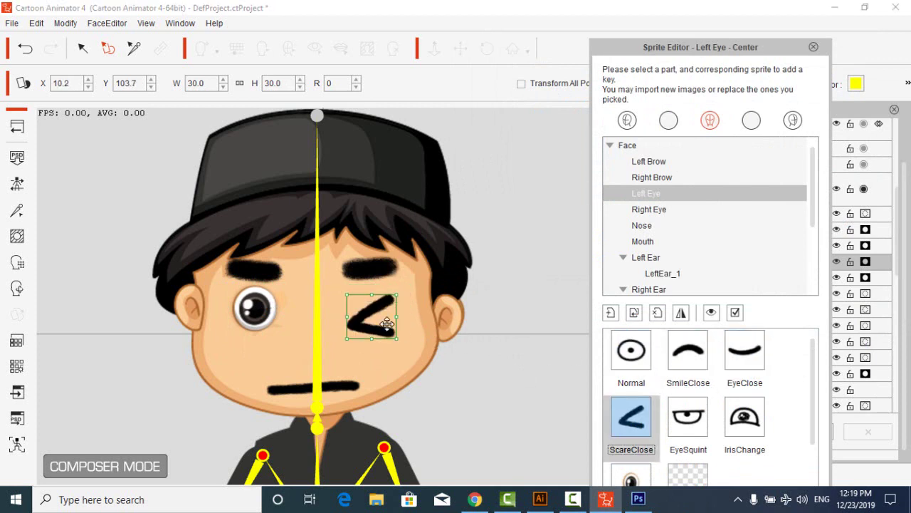
pyautogui.click(636, 478)
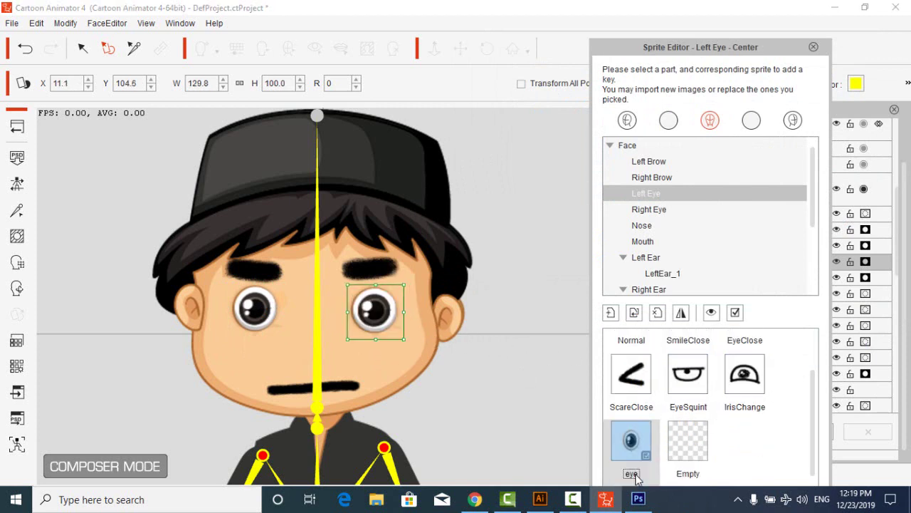
# Go through the Right Eye's sprites from Normal to ScareClose, aligning them with the new eye, and reselect the eye sprite
pyautogui.scroll(1, 632, 385)
pyautogui.click(254, 310)
pyautogui.scroll(1, 645, 370)
pyautogui.click(631, 352)
pyautogui.click(688, 352)
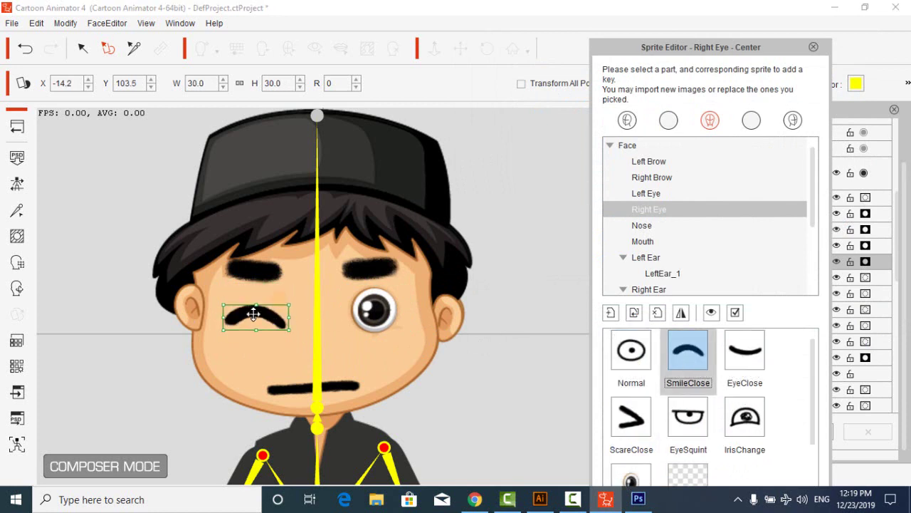
pyautogui.press('Right')
pyautogui.press('Right')
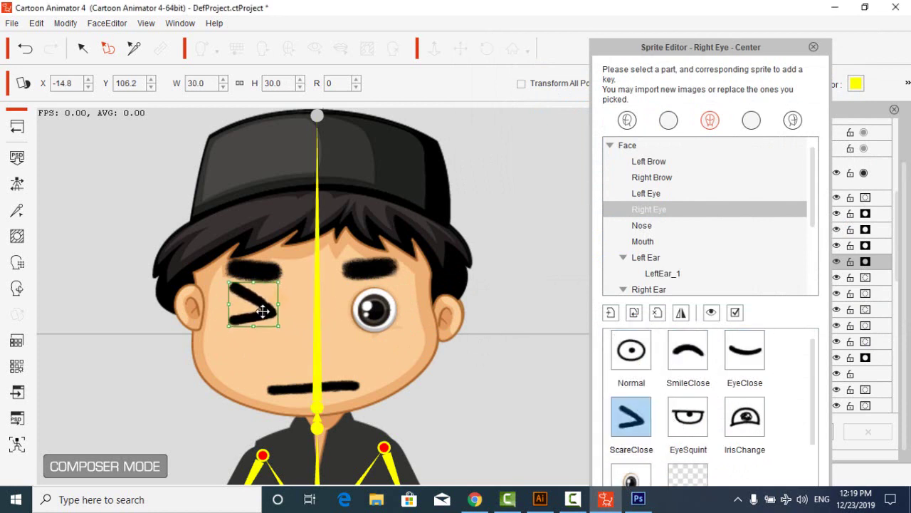
pyautogui.press('Right')
pyautogui.press('Right')
pyautogui.press('Right')
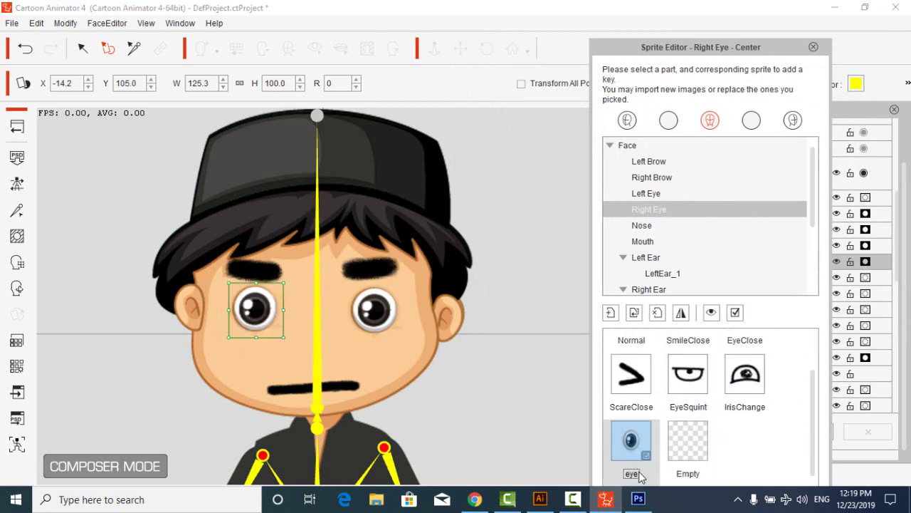
# Import the N image as a new sprite for the Nose and make it the default sprite
pyautogui.click(719, 225)
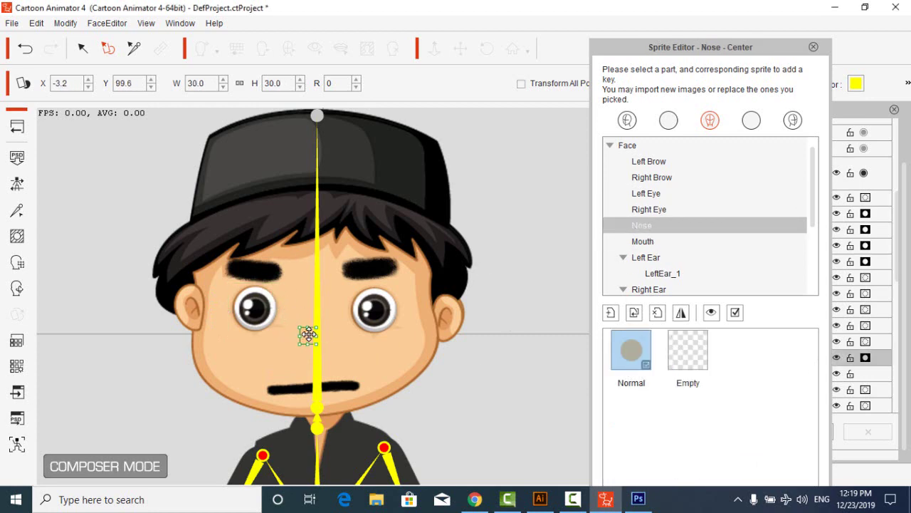
pyautogui.click(609, 311)
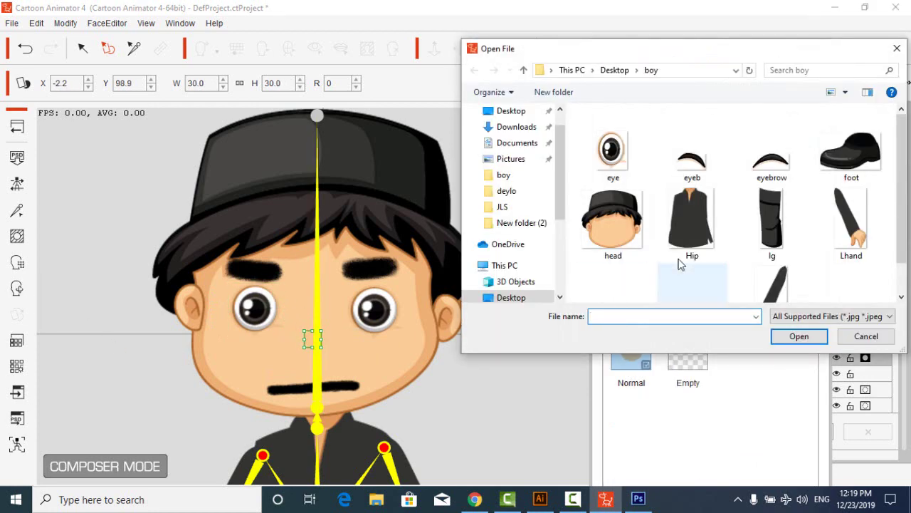
pyautogui.doubleClick(685, 245)
pyautogui.click(736, 315)
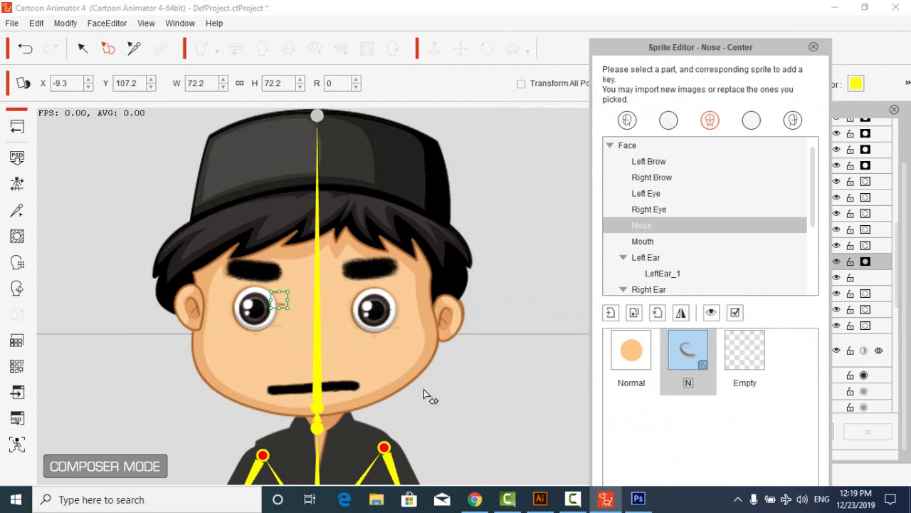
# Import the M image as a Mouth sprite, place it at X -2.9, Y 90.2 with size 117.8, and make it the default
pyautogui.click(360, 384)
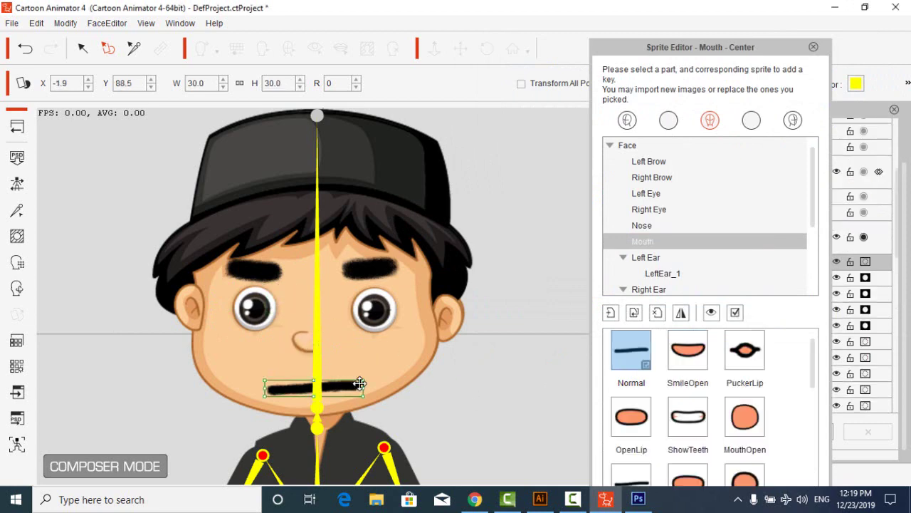
pyautogui.click(610, 312)
pyautogui.scroll(-3, 682, 268)
pyautogui.doubleClick(611, 242)
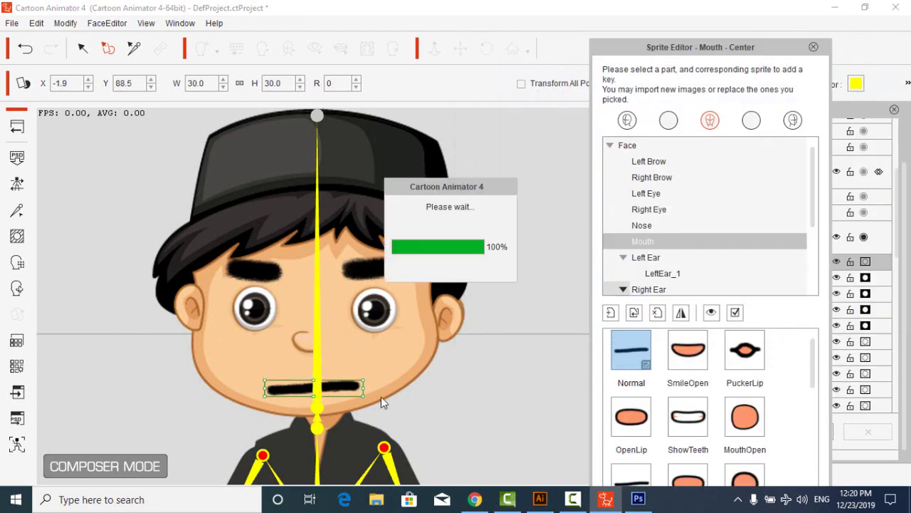
pyautogui.moveTo(342, 379); pyautogui.dragTo(338, 377)
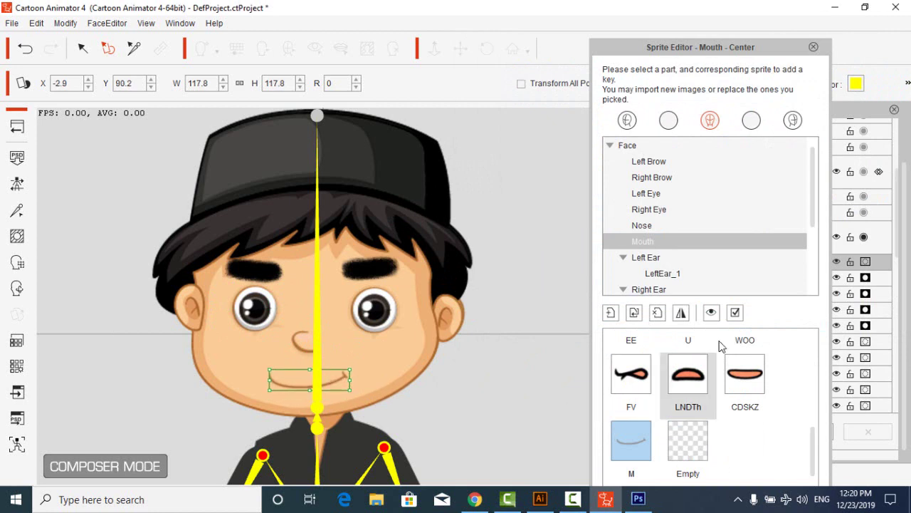
pyautogui.click(736, 314)
pyautogui.click(305, 345)
pyautogui.click(335, 382)
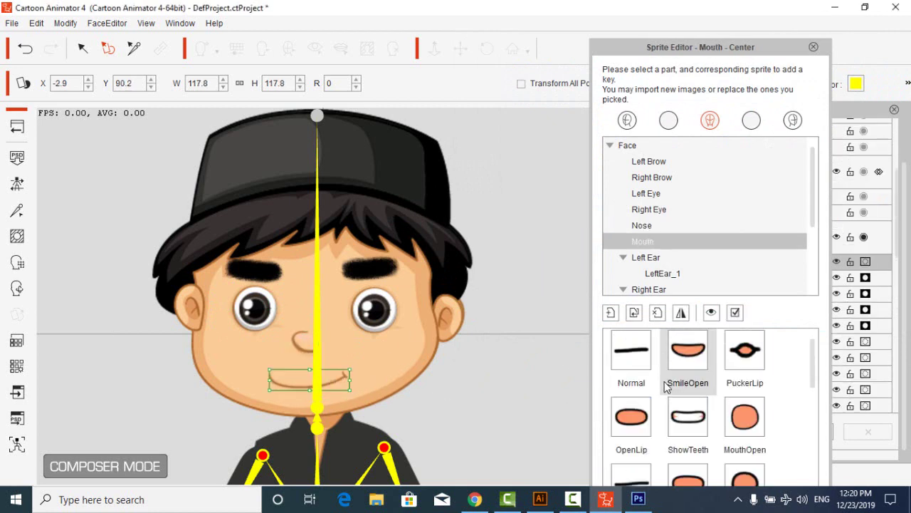
# Align the Mouth's Normal, SmileOpen, OpenLip and ShowTeeth sprites with the new mouth, and shrink MouthOpen to 12.8 at X -1.9, Y 89.4
pyautogui.click(631, 350)
pyautogui.click(669, 365)
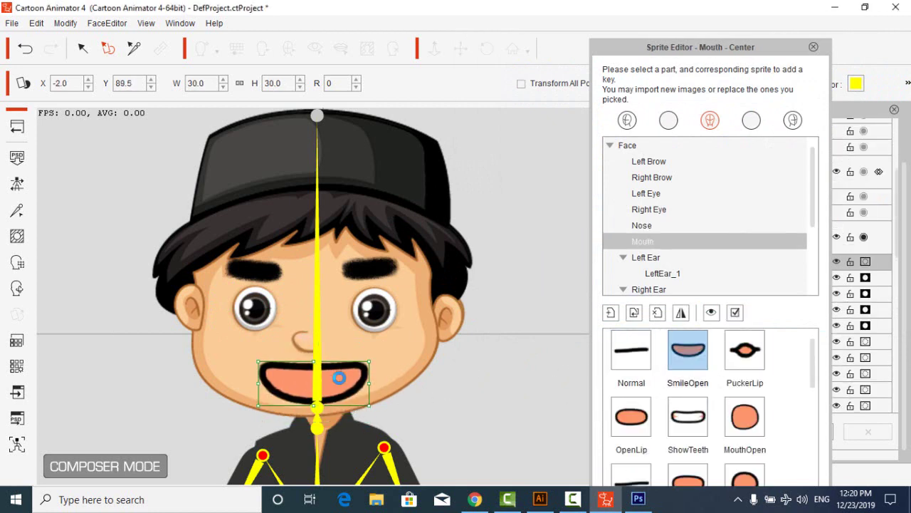
pyautogui.press('Right')
pyautogui.click(618, 415)
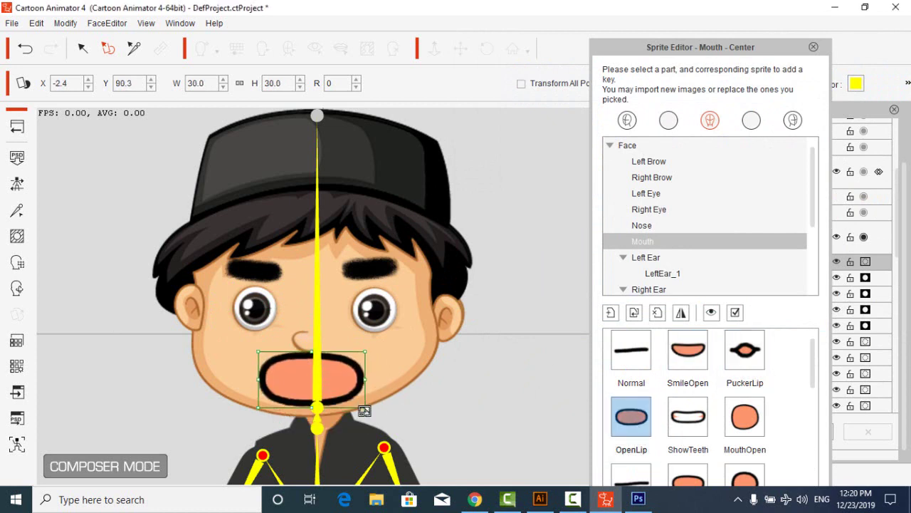
pyautogui.click(675, 415)
pyautogui.moveTo(345, 405); pyautogui.dragTo(342, 378)
pyautogui.click(733, 418)
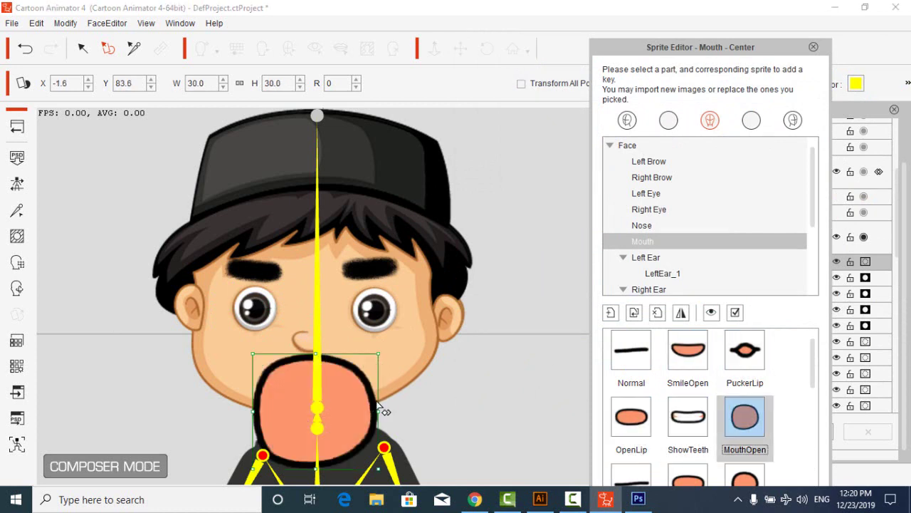
pyautogui.moveTo(364, 425); pyautogui.dragTo(325, 380)
pyautogui.scroll(-5, 635, 414)
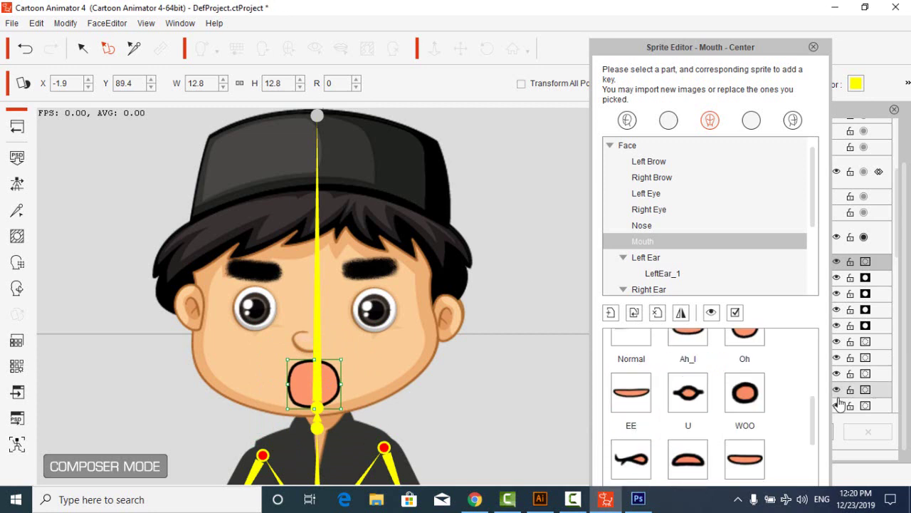
# Align the Mouth's lip-sync sprites from Normal and Ah_I through CDSKZ with the new mouth and close the Sprite Editor
pyautogui.scroll(2, 817, 401)
pyautogui.click(635, 390)
pyautogui.press('Right')
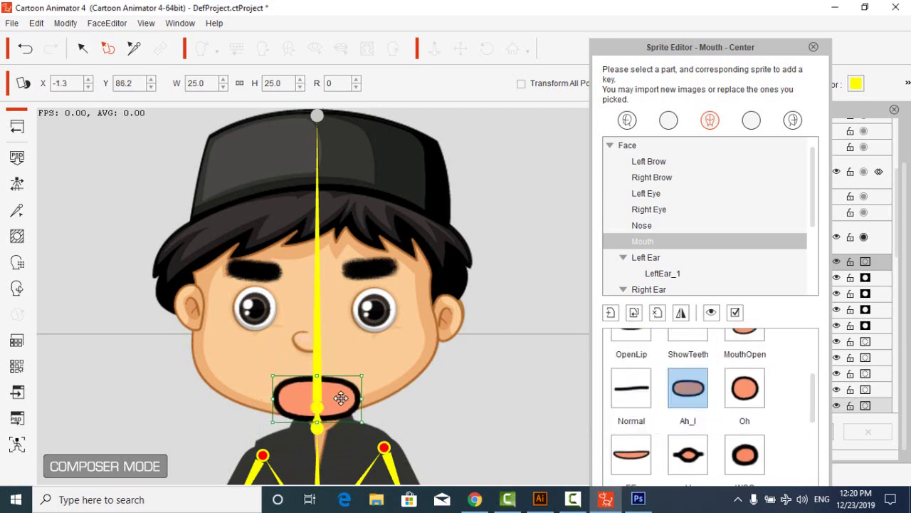
pyautogui.press('Right')
pyautogui.press('Right')
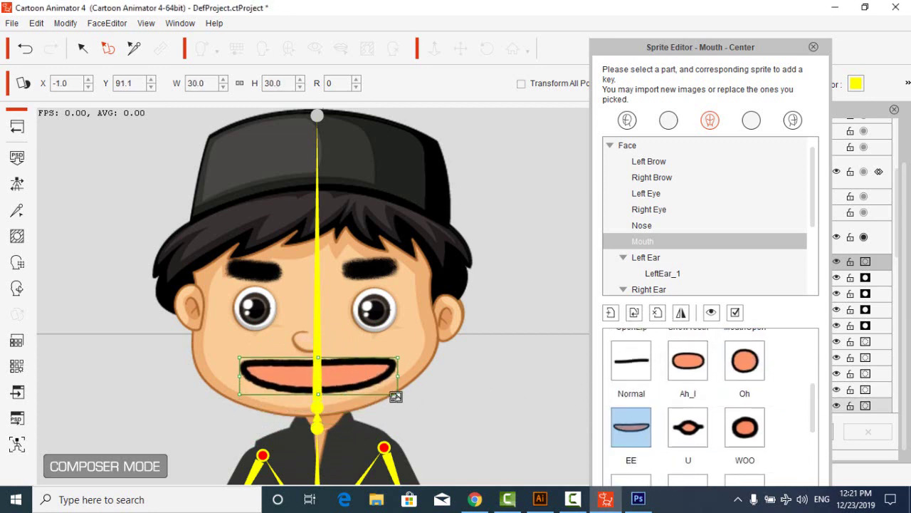
pyautogui.press('Right')
pyautogui.press('Right')
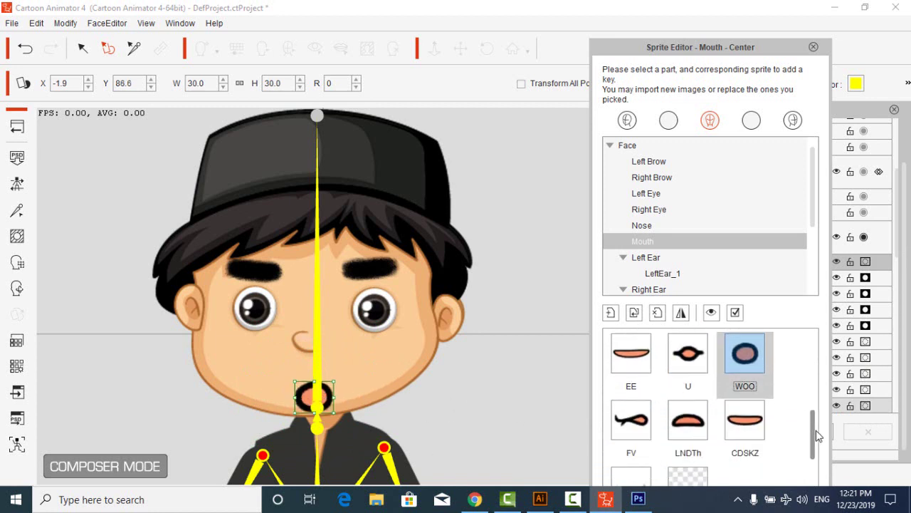
pyautogui.press('Right')
pyautogui.press('Right')
pyautogui.press('Right')
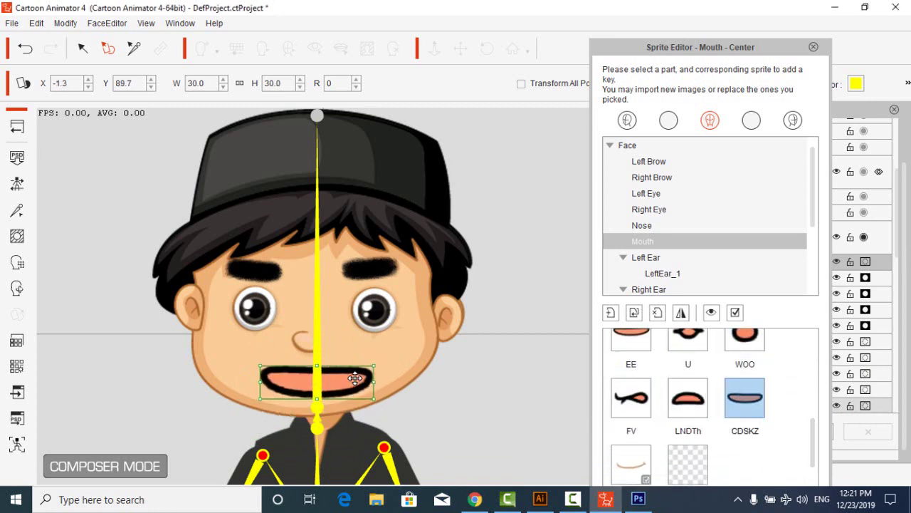
pyautogui.press('Right')
pyautogui.click(813, 47)
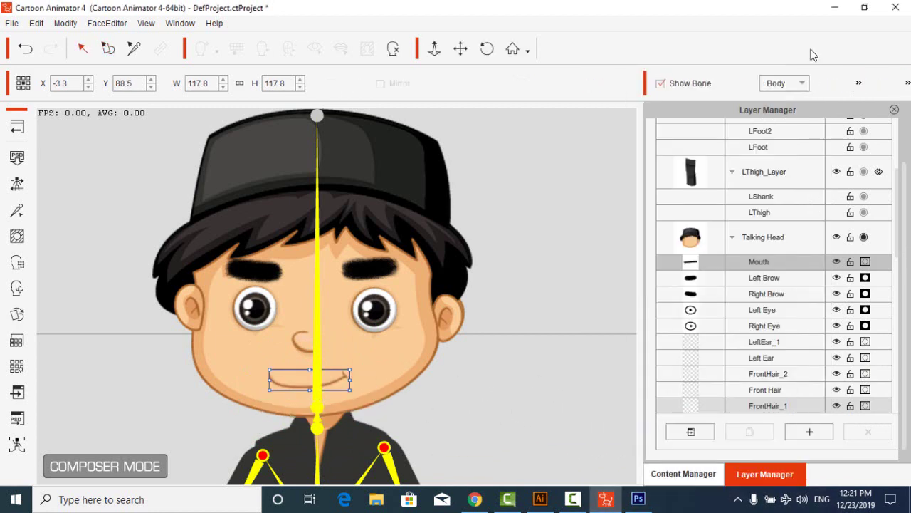
# Return to the stage and apply the eye sprite to the character's Left Eye and Right Eye
pyautogui.click(20, 128)
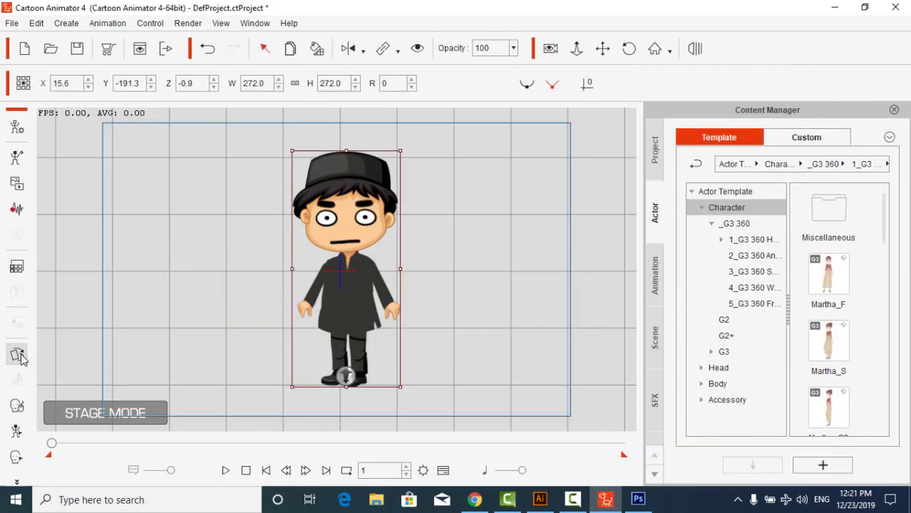
pyautogui.click(18, 356)
pyautogui.click(366, 219)
pyautogui.click(636, 455)
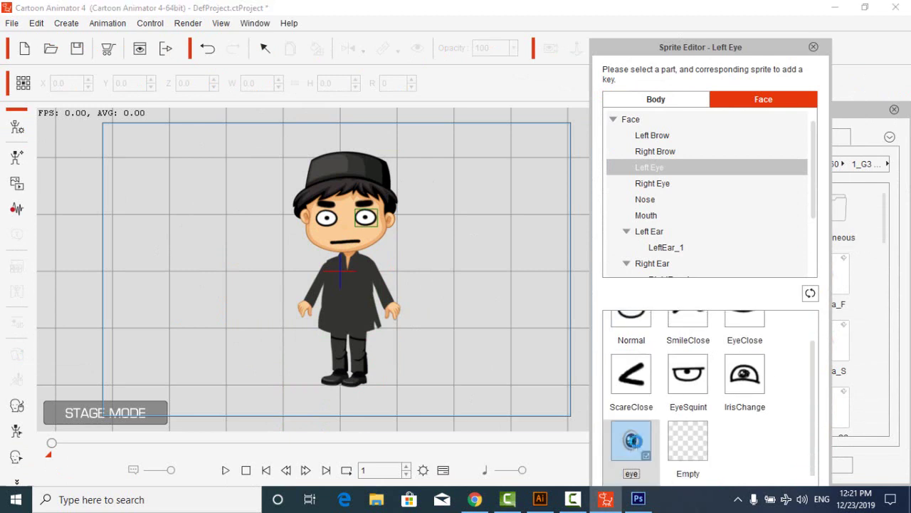
pyautogui.click(327, 219)
pyautogui.click(642, 450)
pyautogui.click(814, 47)
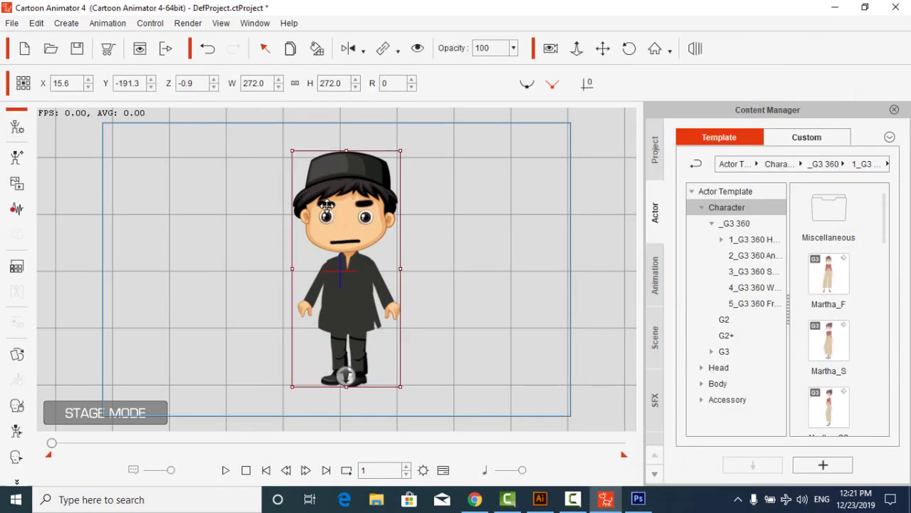
# Reopen the character in Composer mode and import the eyeb image as a new sprite for the Right Brow
pyautogui.doubleClick(357, 203)
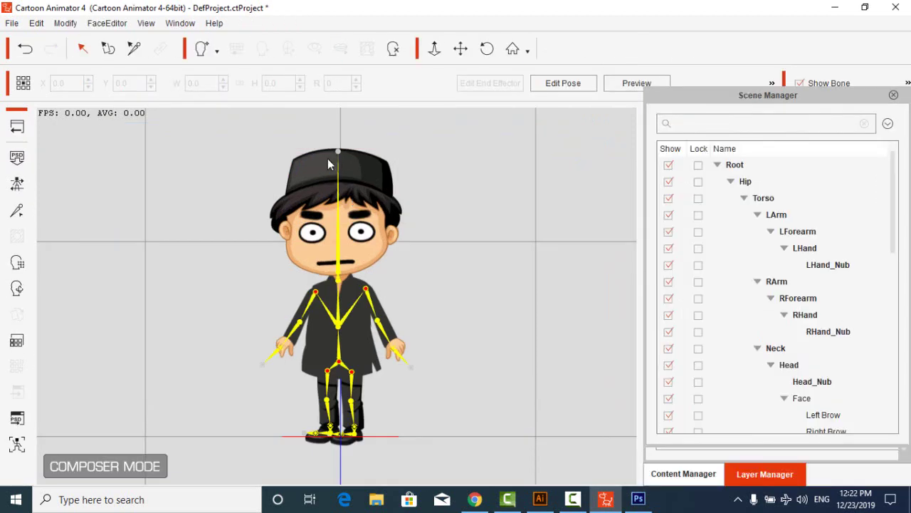
pyautogui.click(317, 220)
pyautogui.click(17, 313)
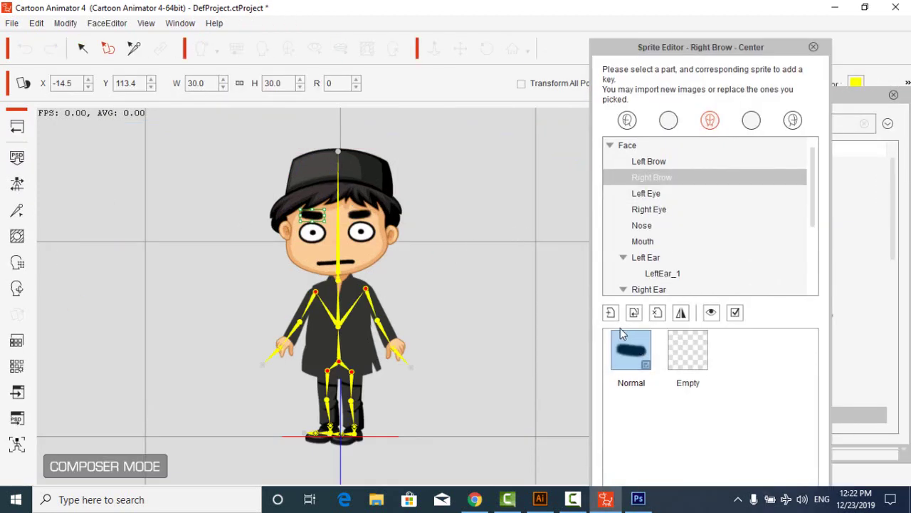
pyautogui.click(611, 314)
pyautogui.doubleClick(692, 153)
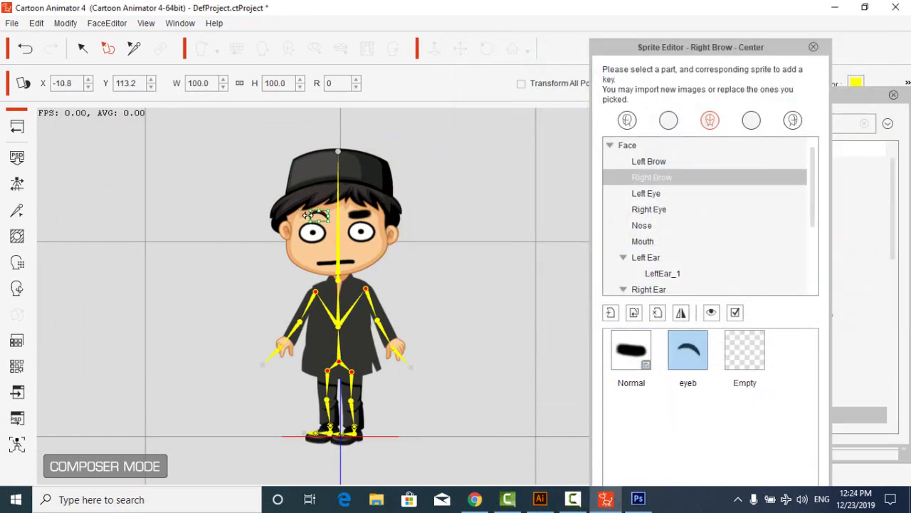
# Fit the Left Brow's new eyebrow sprite at X 10.1, Y 113.8 with size 154.3, and select the character back on the stage
pyautogui.click(362, 214)
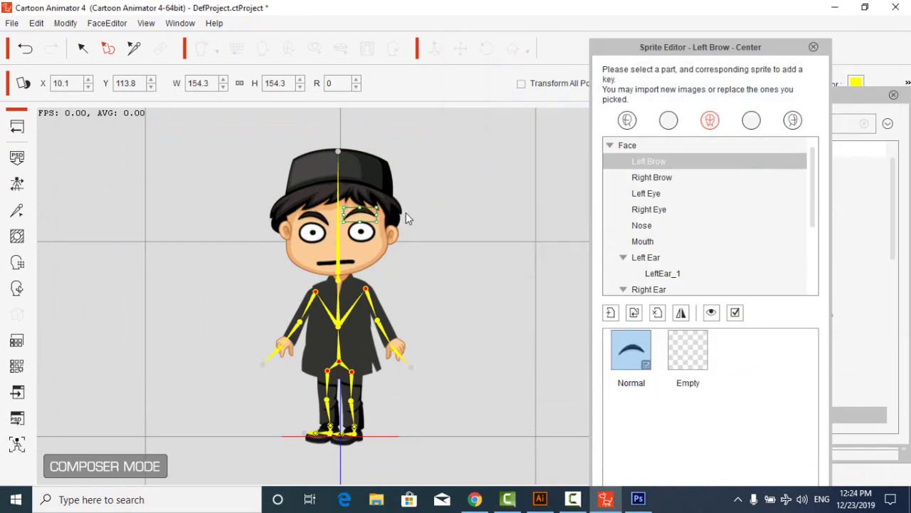
pyautogui.click(813, 47)
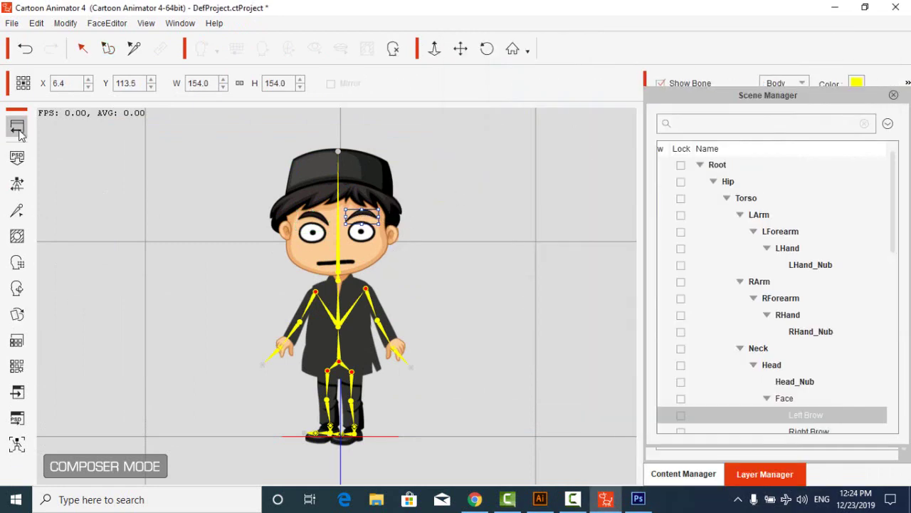
pyautogui.click(17, 127)
pyautogui.click(326, 207)
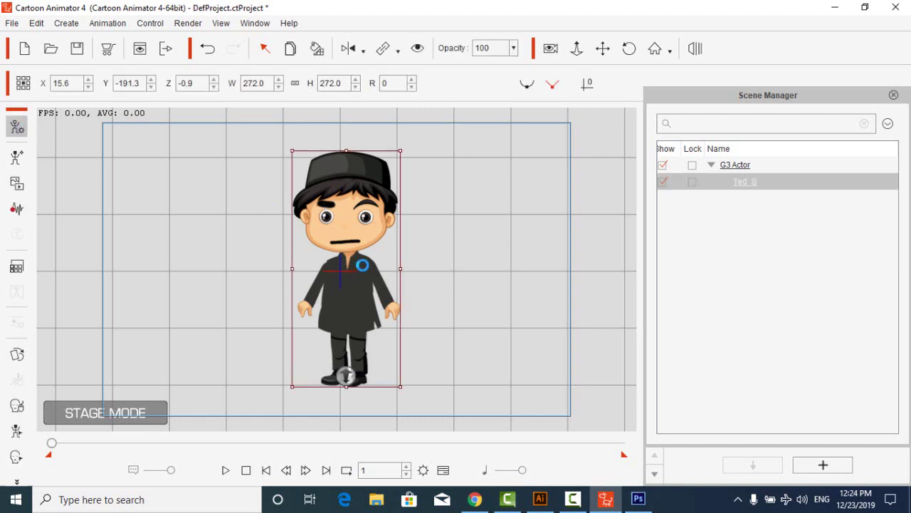
# Return the character to Composer mode and apply the eyeb sprite to the Right Brow
pyautogui.press('F3')
pyautogui.click(313, 214)
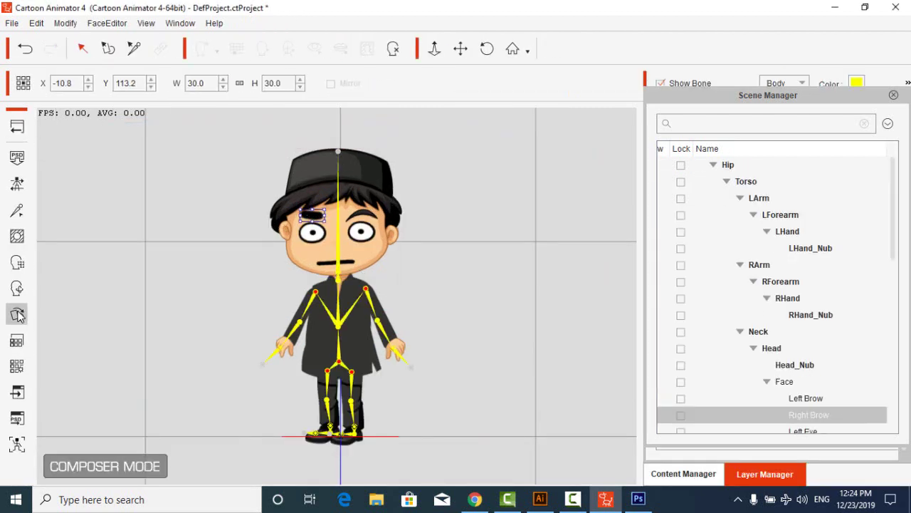
pyautogui.click(18, 315)
pyautogui.click(689, 358)
pyautogui.click(814, 47)
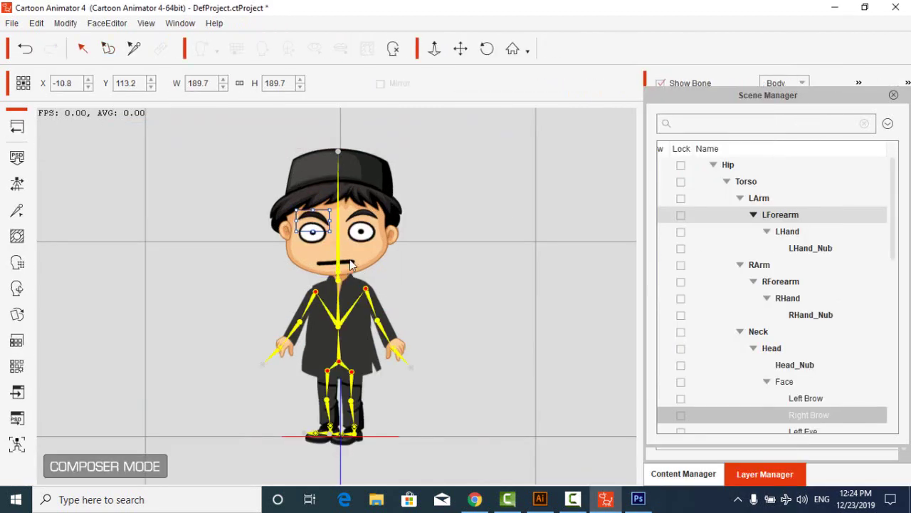
# Open the Sprite Editor for the Mouth and apply the M sprite
pyautogui.click(348, 263)
pyautogui.click(18, 314)
pyautogui.scroll(-3, 688, 406)
pyautogui.click(631, 439)
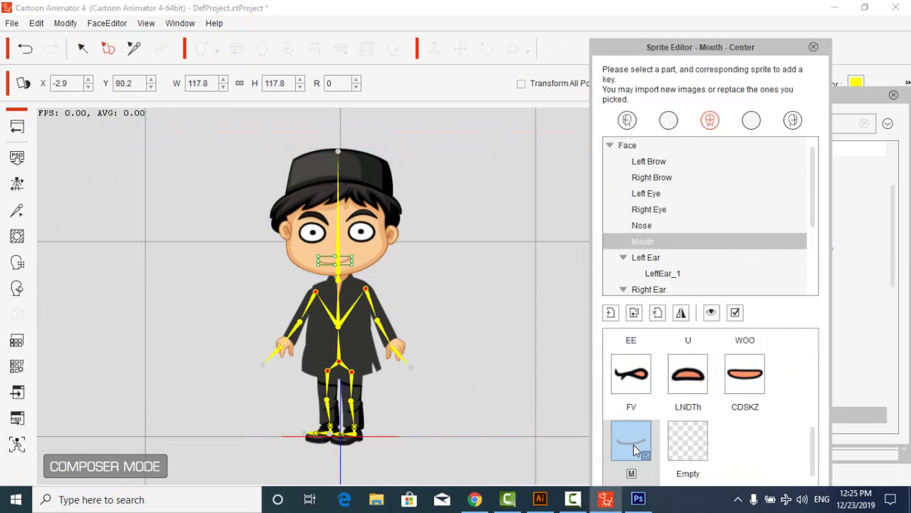
# Apply the eye sprite to the Right Eye and Left Eye, and the N sprite to the Nose
pyautogui.click(311, 235)
pyautogui.scroll(-2, 634, 434)
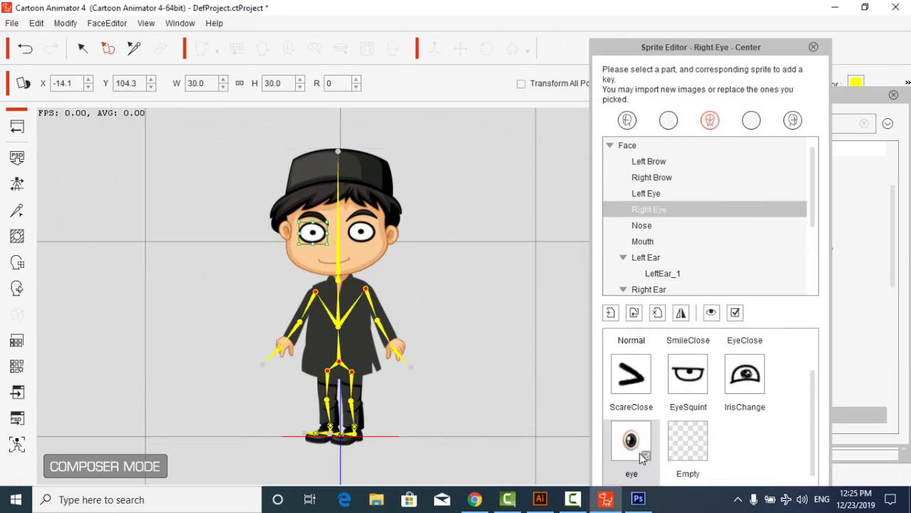
pyautogui.click(632, 443)
pyautogui.click(361, 233)
pyautogui.click(630, 471)
pyautogui.click(337, 244)
pyautogui.click(687, 348)
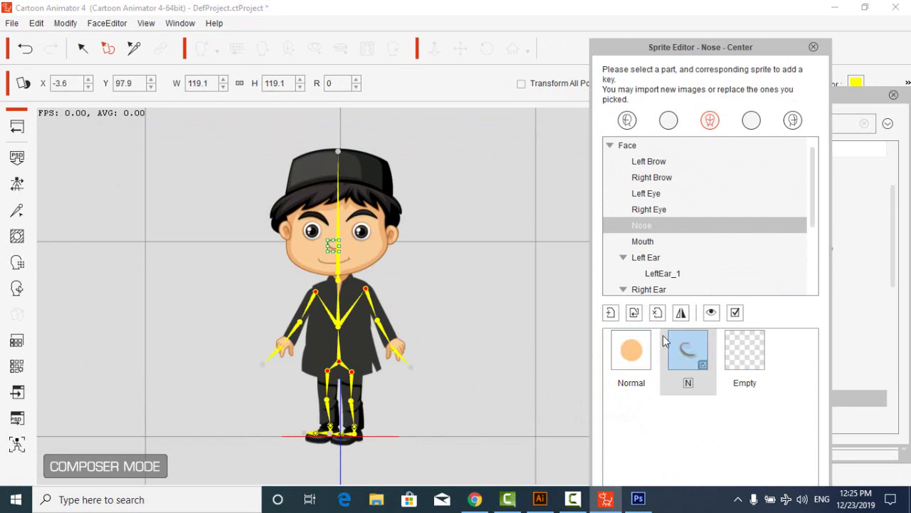
# Close the Sprite Editor, return to the stage and select the character
pyautogui.click(813, 47)
pyautogui.click(17, 128)
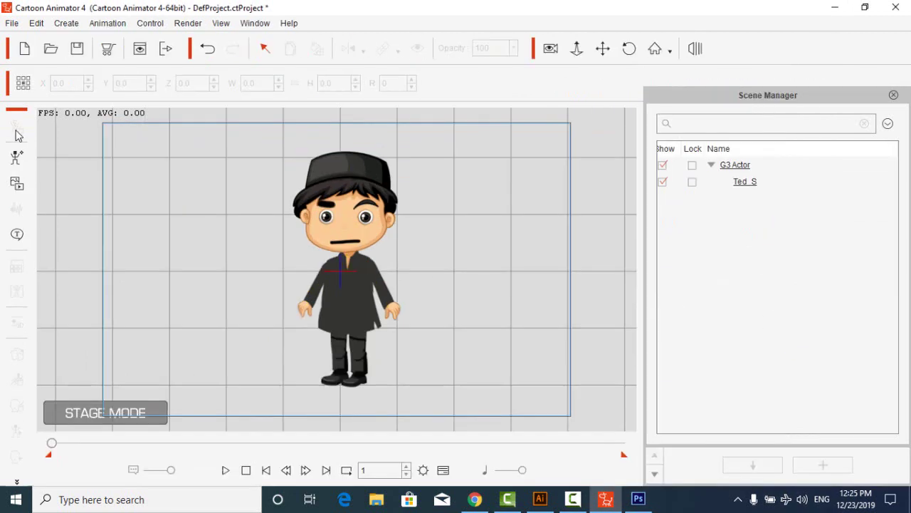
pyautogui.click(346, 232)
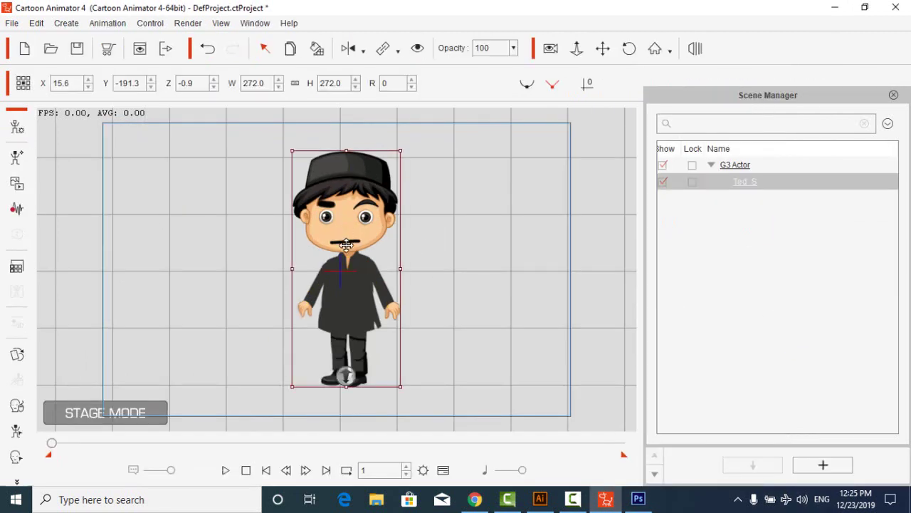
# Return the character to Composer mode, clear the Right Brow's Normal sprite in the Sprite Editor and apply its eyeb sprite
pyautogui.click(17, 128)
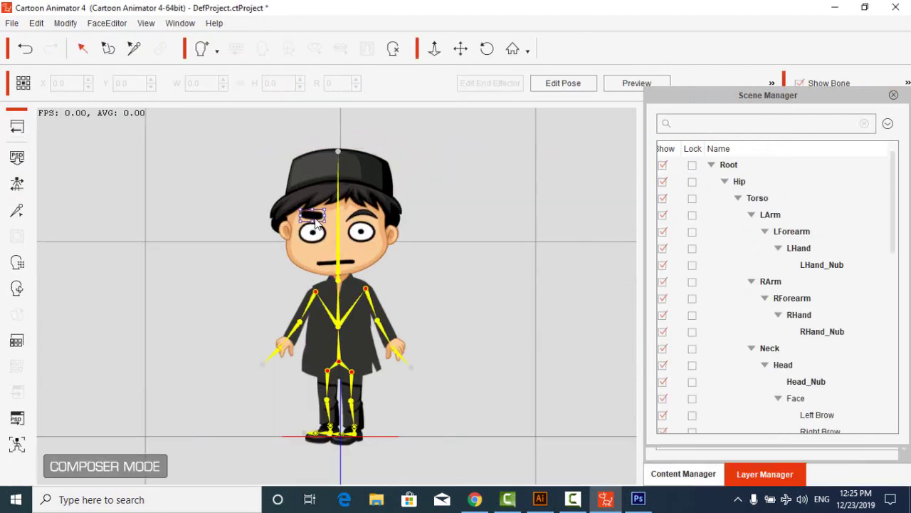
pyautogui.scroll(-3, 775, 346)
pyautogui.click(681, 265)
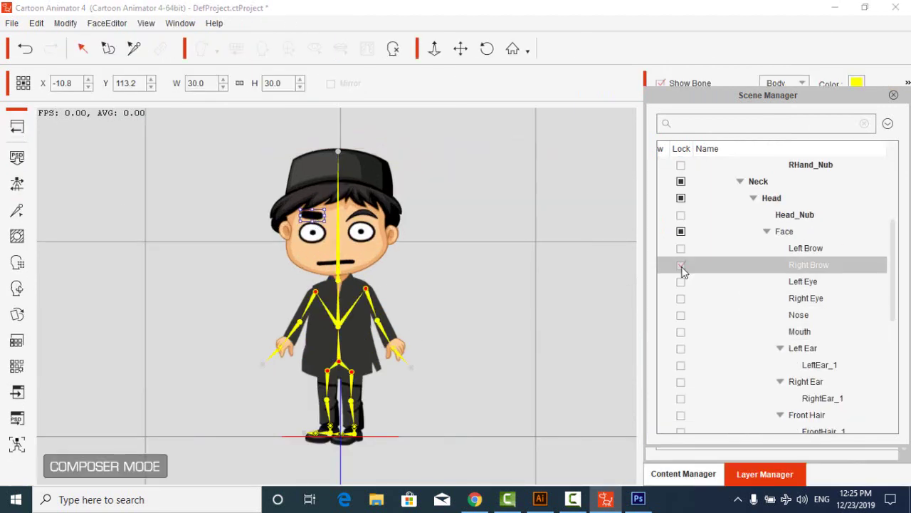
pyautogui.click(17, 314)
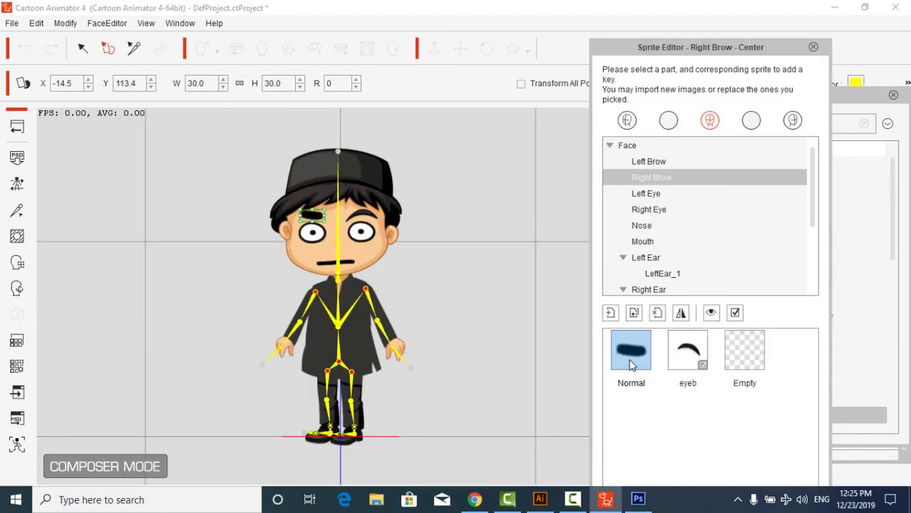
pyautogui.click(656, 318)
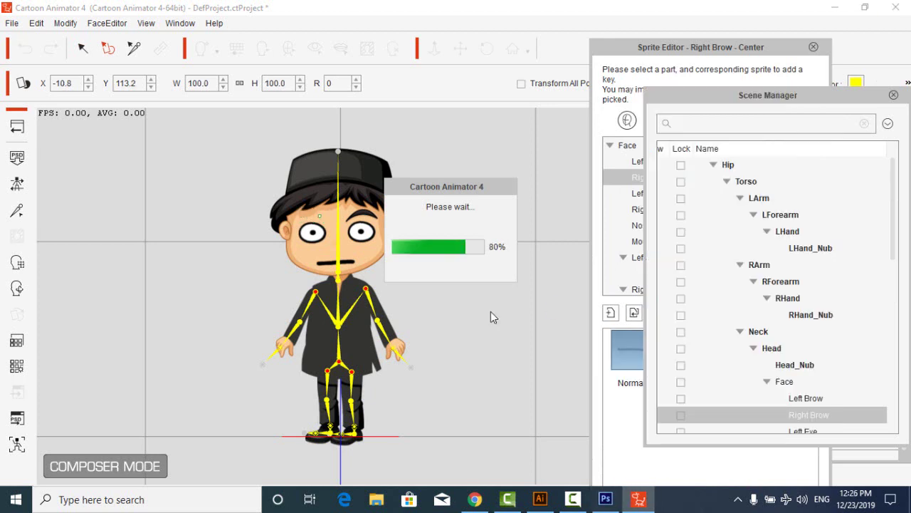
pyautogui.click(687, 349)
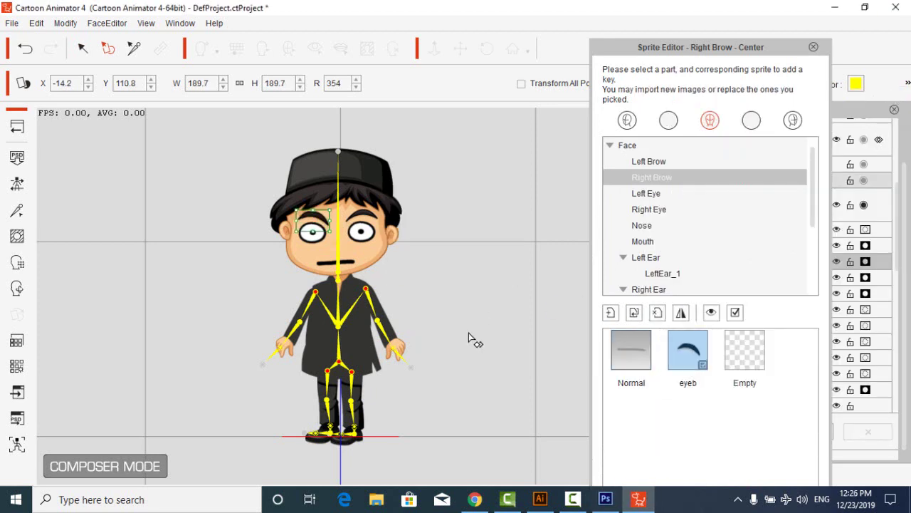
# Select the Mouth in the Sprite Editor and try its M sprite
pyautogui.click(347, 264)
pyautogui.scroll(-5, 664, 366)
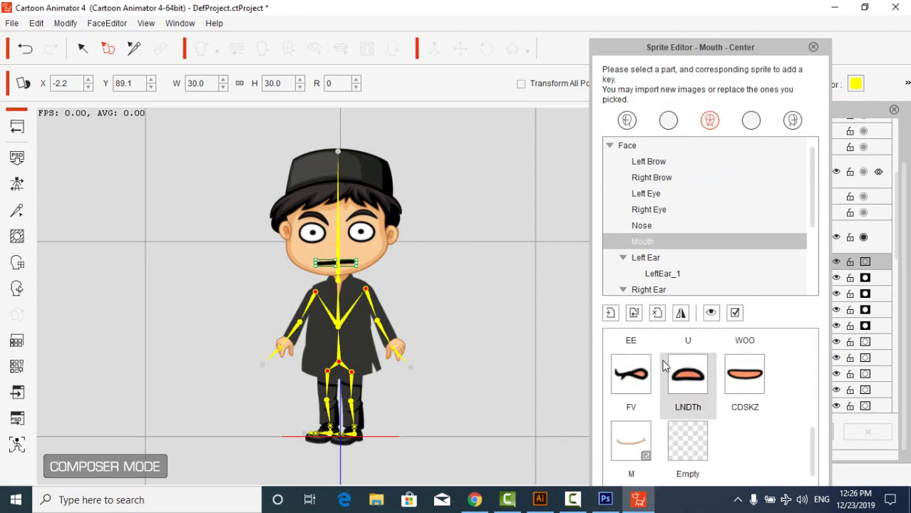
pyautogui.click(643, 439)
pyautogui.scroll(1, 639, 356)
pyautogui.click(639, 355)
pyautogui.scroll(4, 638, 356)
pyautogui.scroll(-5, 649, 380)
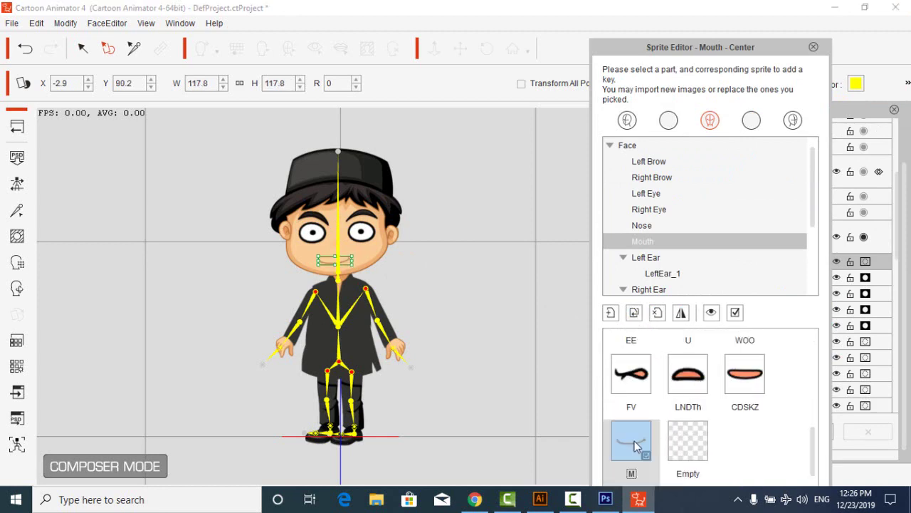
pyautogui.doubleClick(634, 444)
# Reselect the Mouth's Normal sprite and replace its image with the boy's smiling mouth
pyautogui.click(862, 347)
pyautogui.scroll(5, 684, 349)
pyautogui.click(643, 331)
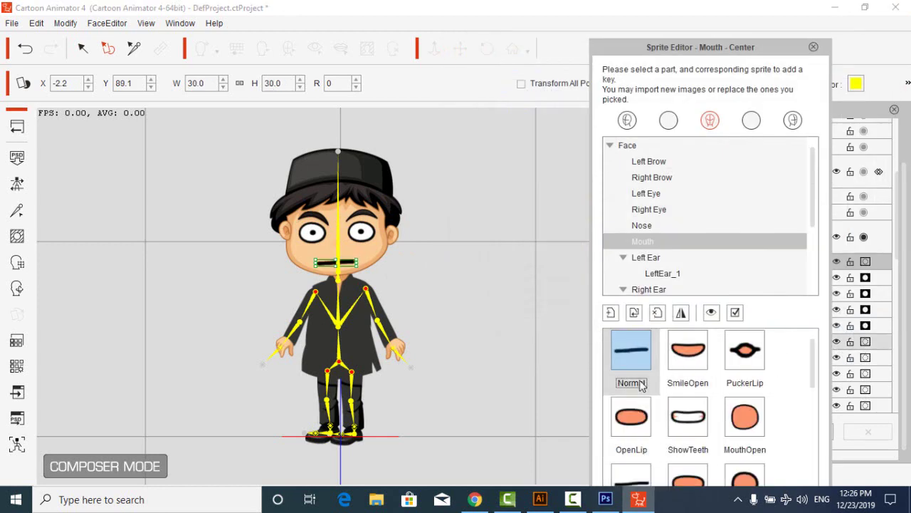
pyautogui.click(635, 314)
pyautogui.scroll(-3, 708, 220)
pyautogui.doubleClick(594, 290)
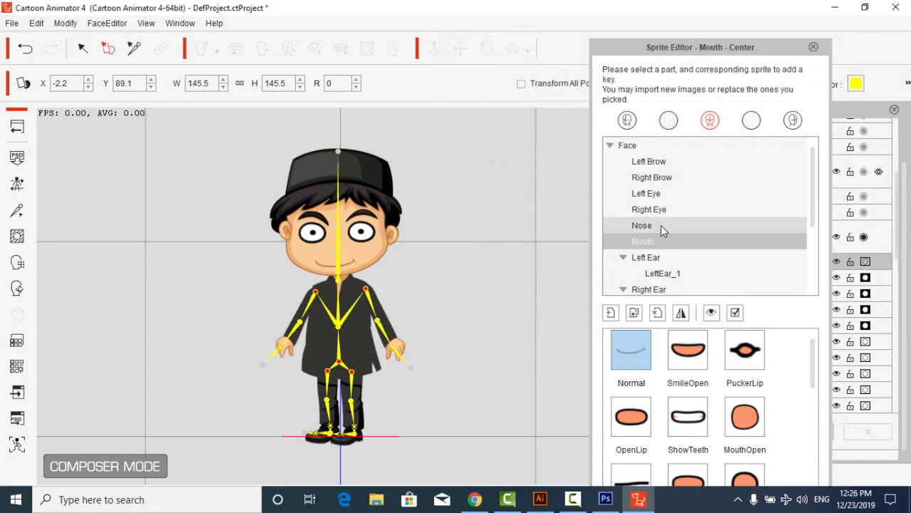
# Replace the Nose's Normal sprite with the boy's nose image, enlarge it to about 132 and place it at Y 95.8
pyautogui.click(661, 225)
pyautogui.click(634, 313)
pyautogui.doubleClick(707, 204)
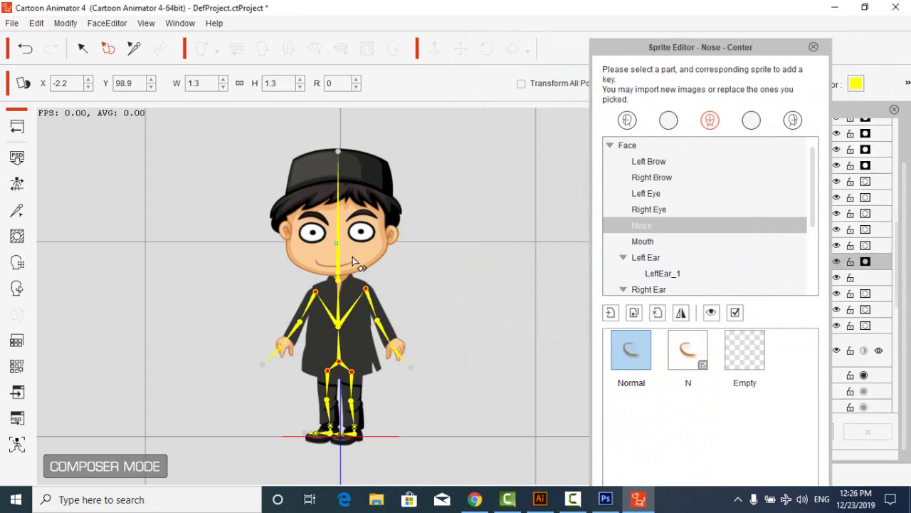
pyautogui.moveTo(342, 247); pyautogui.dragTo(342, 252)
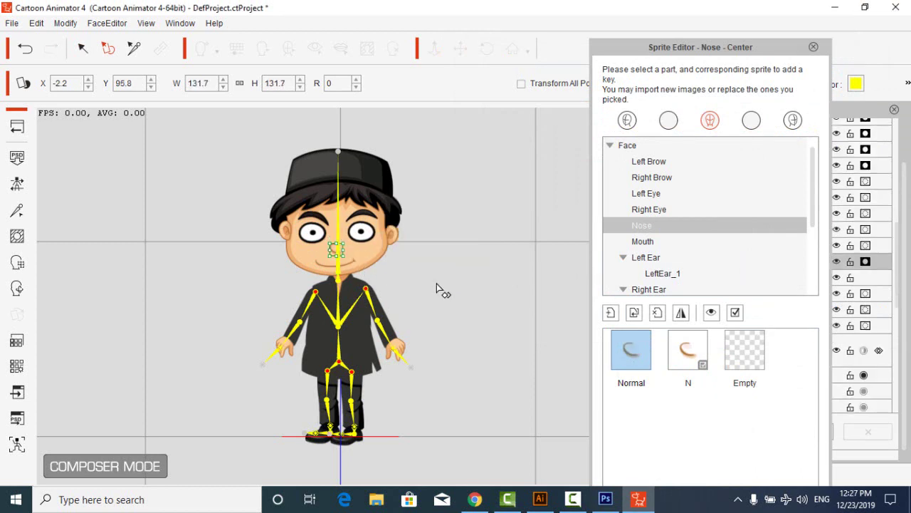
# Replace the Normal sprites of the Right Eye and Left Eye with the eye image, fitting each to the face
pyautogui.click(318, 242)
pyautogui.click(635, 313)
pyautogui.doubleClick(598, 146)
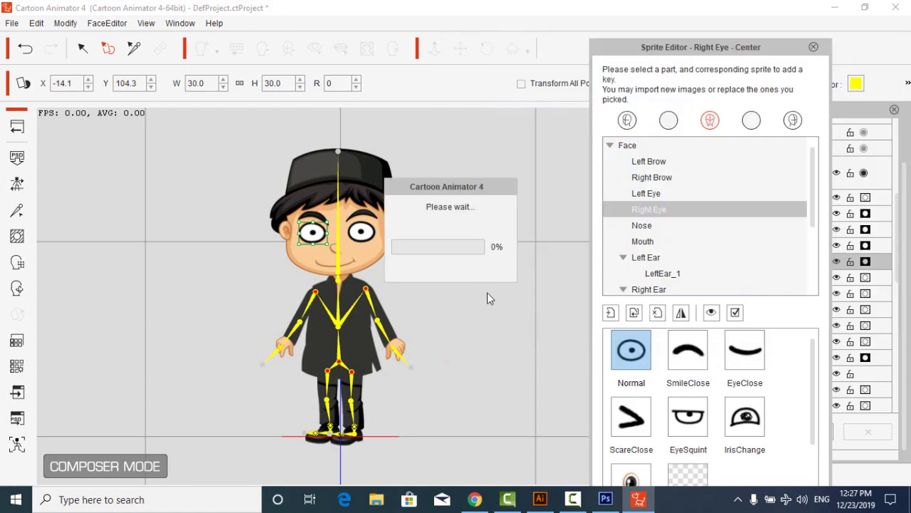
pyautogui.click(370, 241)
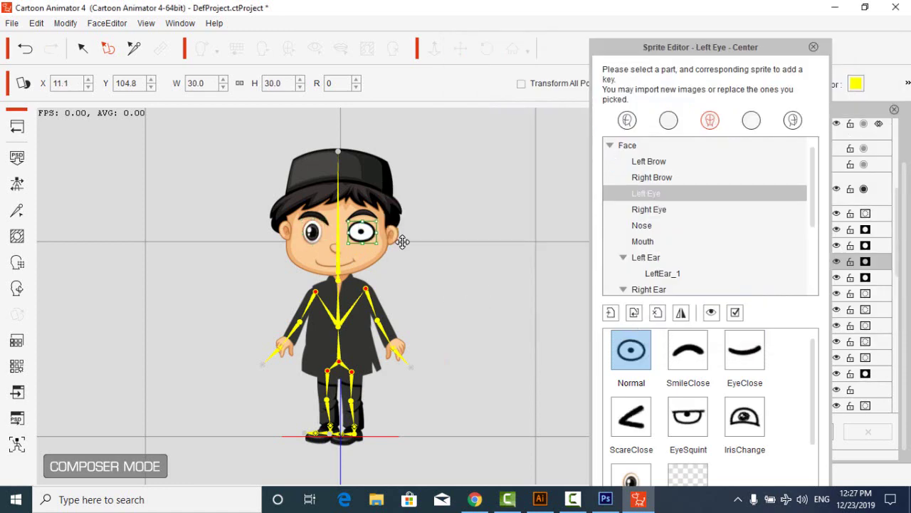
pyautogui.click(634, 314)
pyautogui.doubleClick(604, 146)
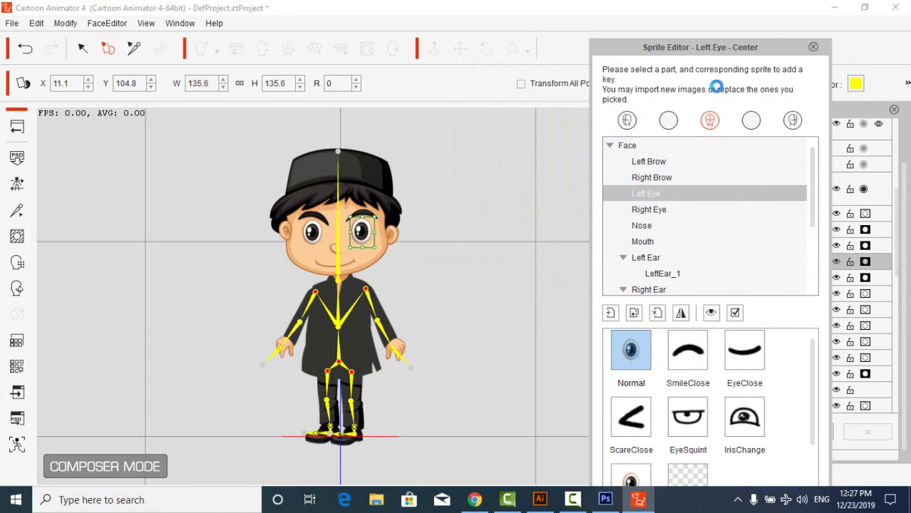
# Close the Sprite Editor and select the character on the stage to check the replaced face parts
pyautogui.click(813, 47)
pyautogui.click(16, 126)
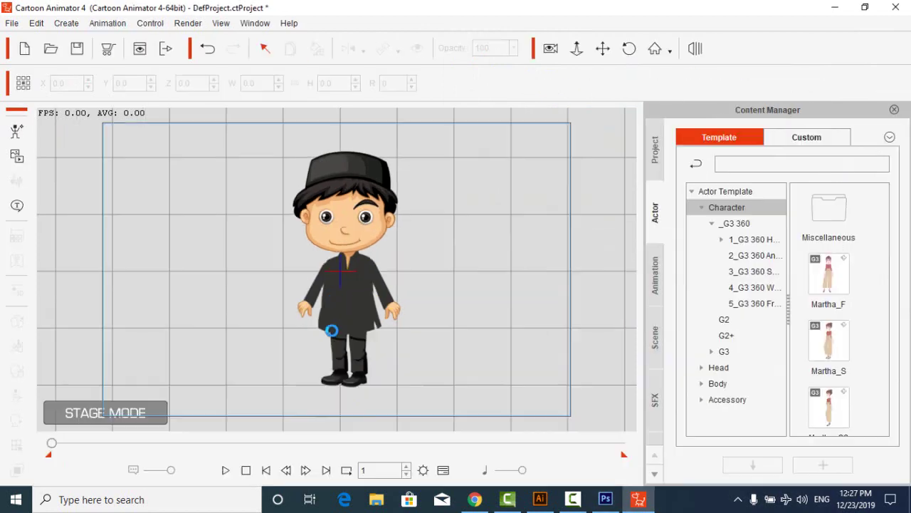
pyautogui.click(354, 273)
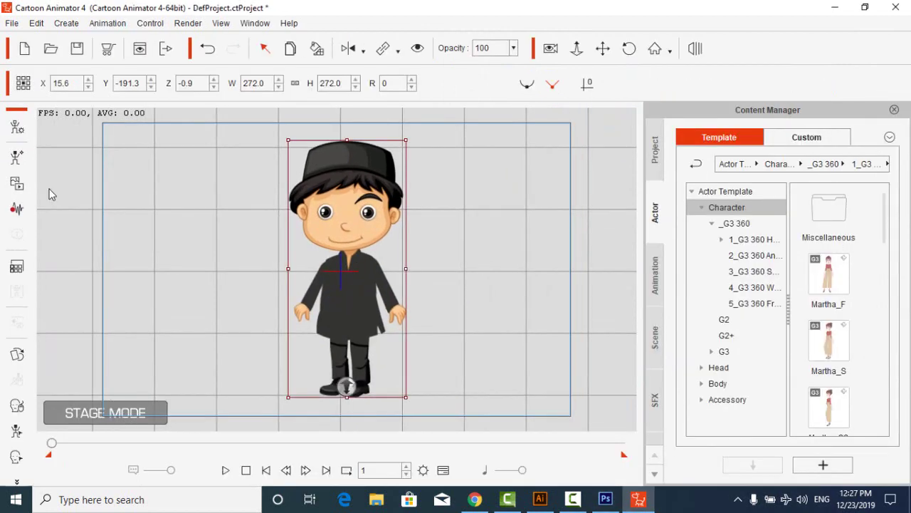
# Reopen the Right Brow's Sprite Editor in Composer mode and replace the image of its eyeb sprite with the eyeb file
pyautogui.click(17, 127)
pyautogui.click(314, 221)
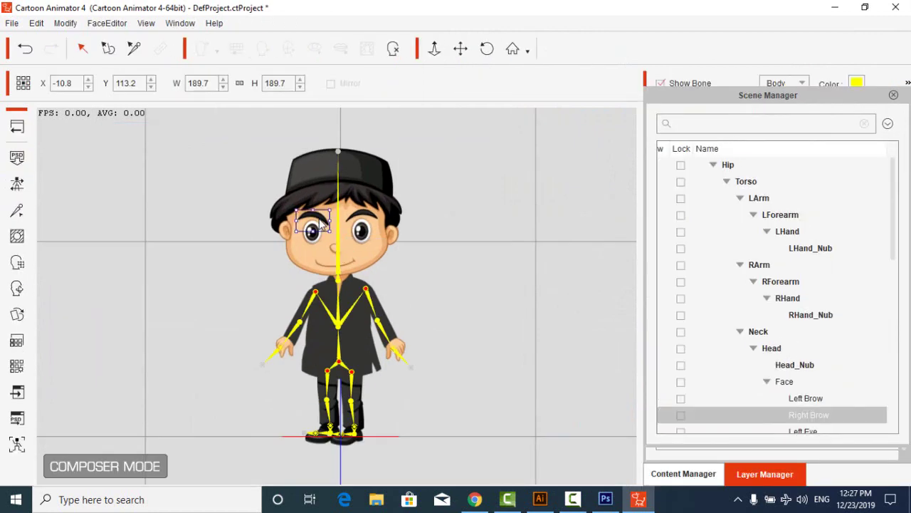
pyautogui.click(17, 316)
pyautogui.doubleClick(634, 336)
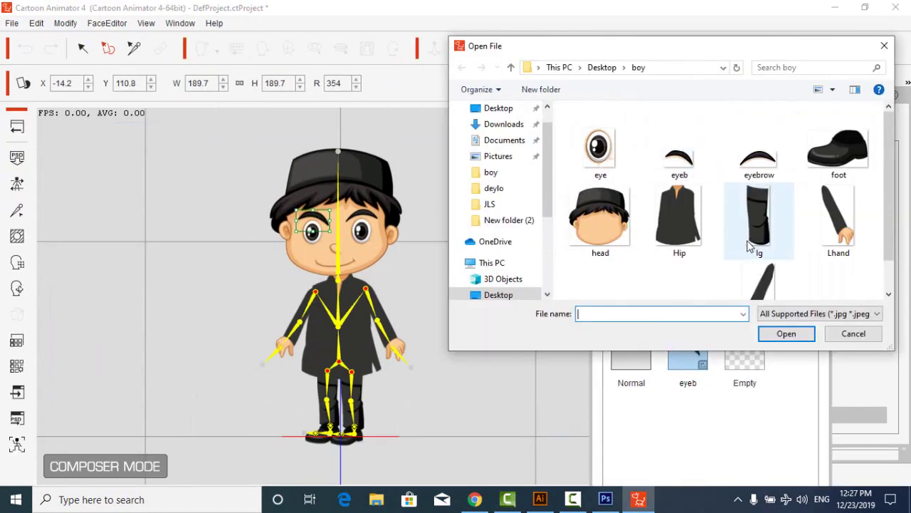
pyautogui.doubleClick(682, 157)
# Replace the Right Brow's Normal sprite with the eyeb image, sized 180, rotated to 346 and placed above the right eye
pyautogui.click(631, 351)
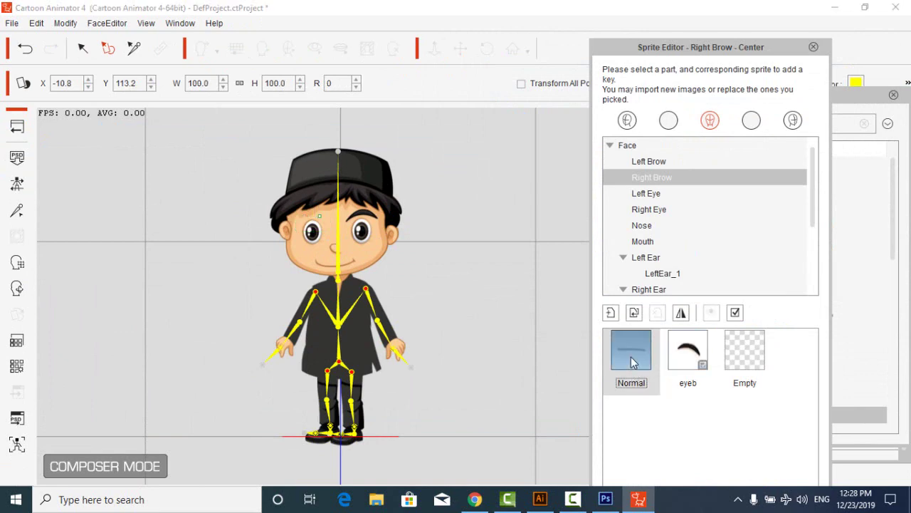
pyautogui.click(634, 312)
pyautogui.doubleClick(689, 157)
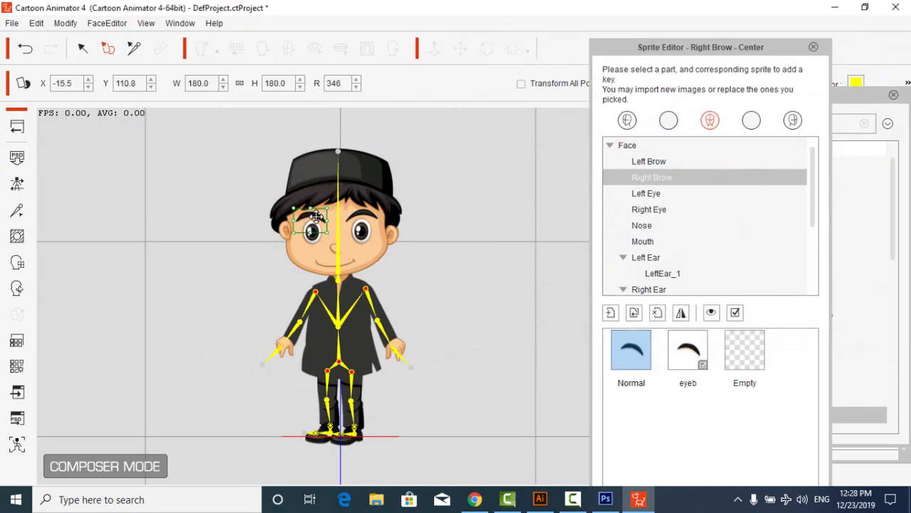
# Close the Sprite Editor, return to the stage and apply the Walk(2L) action to the character
pyautogui.click(813, 47)
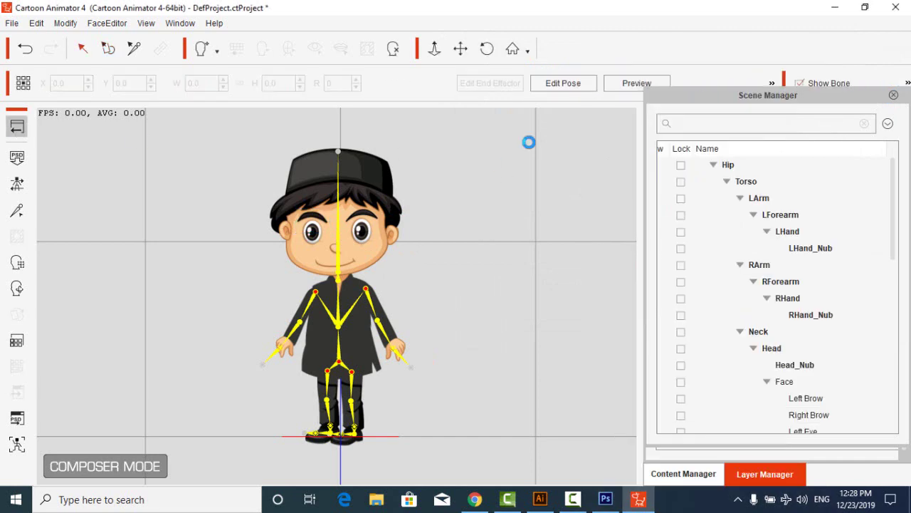
pyautogui.rightClick(360, 227)
pyautogui.moveTo(442, 235)
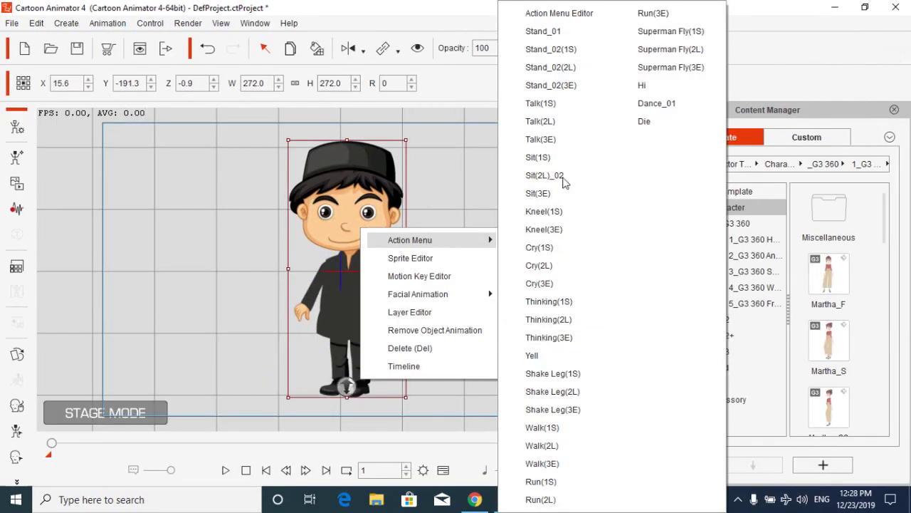
pyautogui.click(548, 446)
# Bring up the available commands for the walking character
pyautogui.rightClick(372, 224)
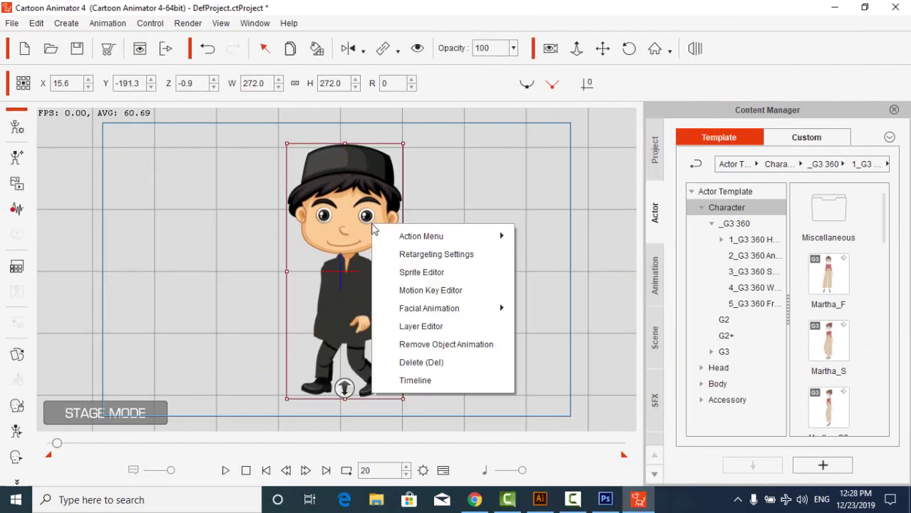